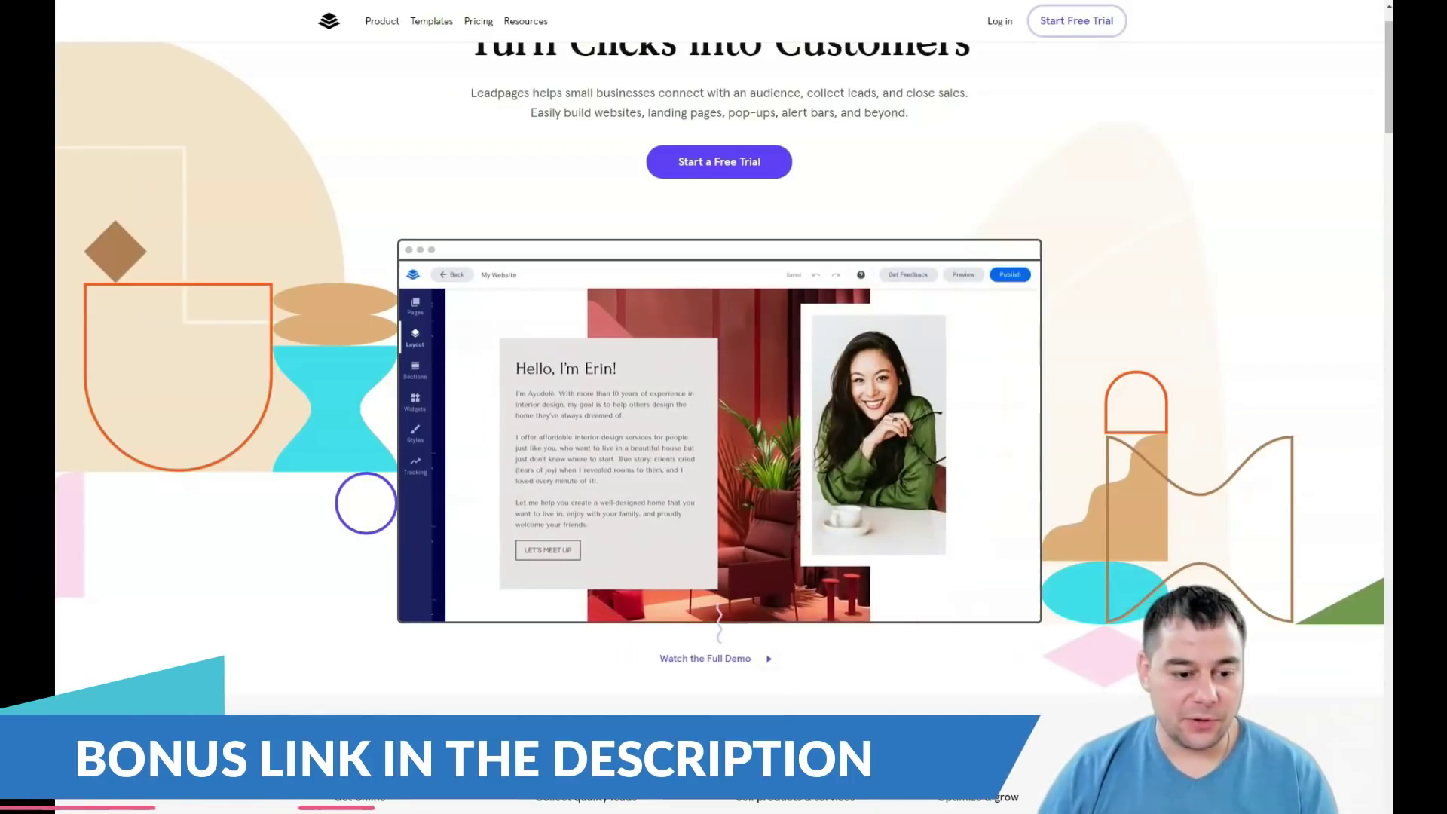
Scroll through the Leadpages Pricing page to review the available plans.
scroll(719, 422, down, 3)
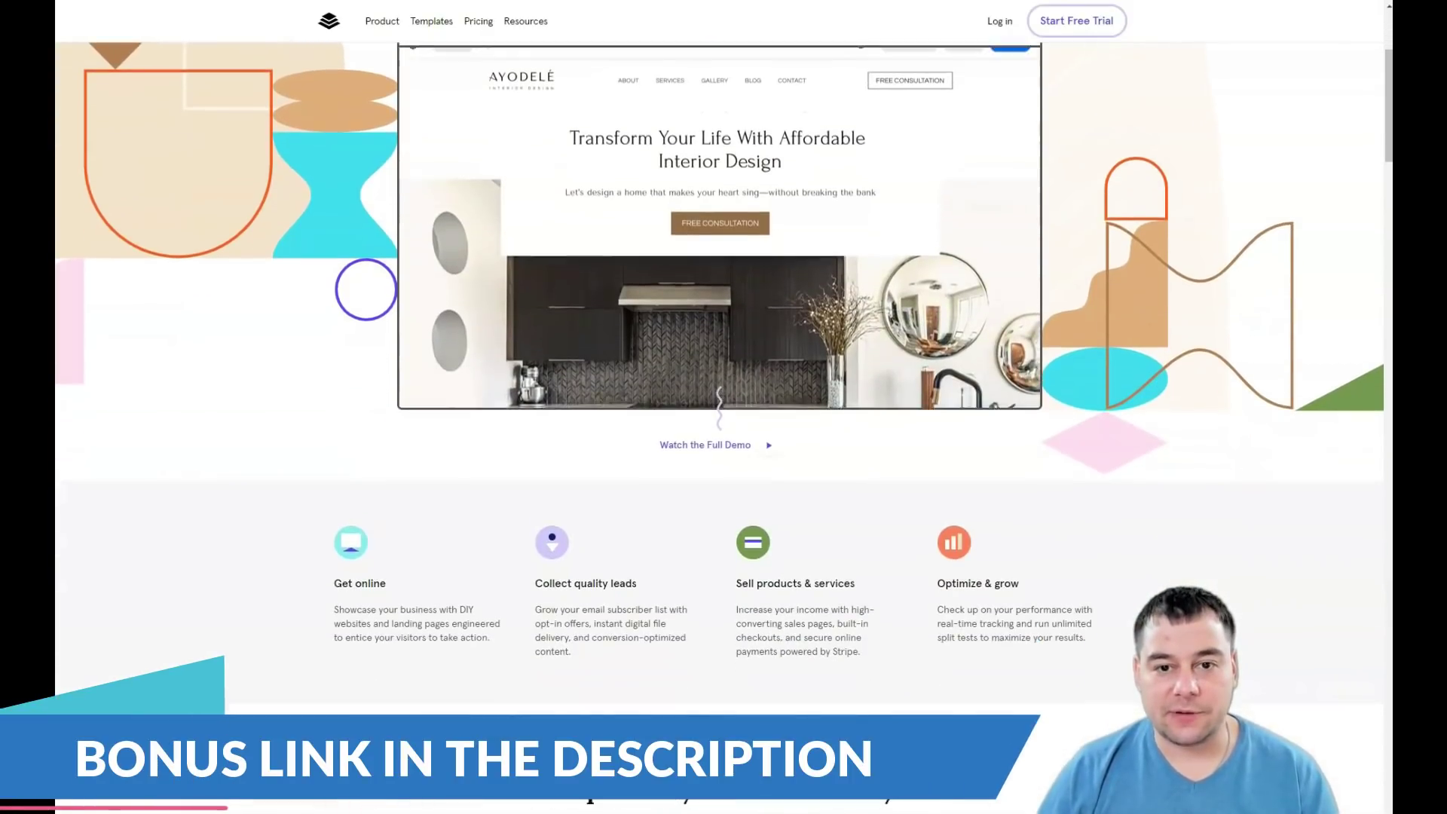
scroll(718, 422, down, 4)
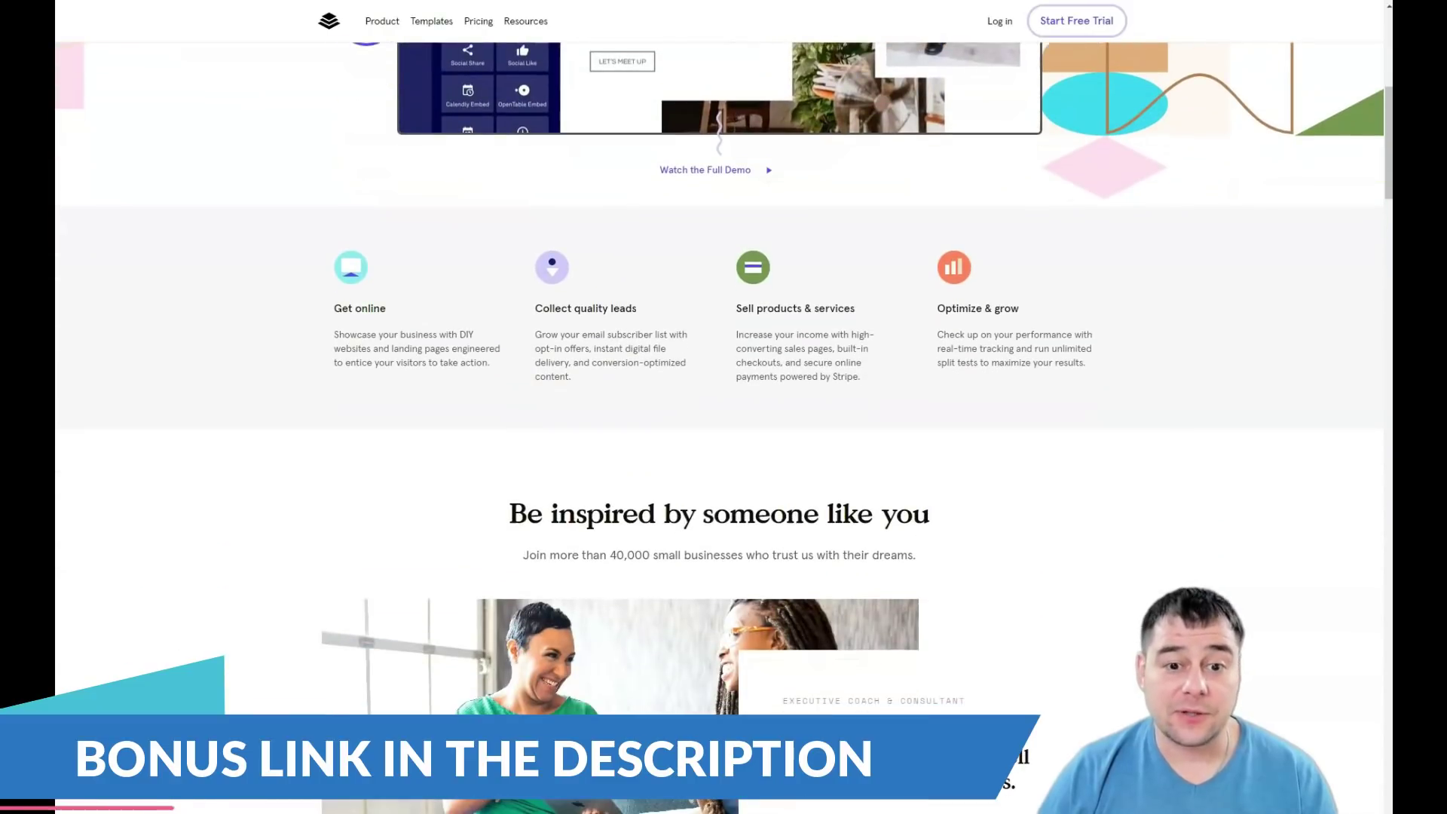
scroll(119, 775, down, 5)
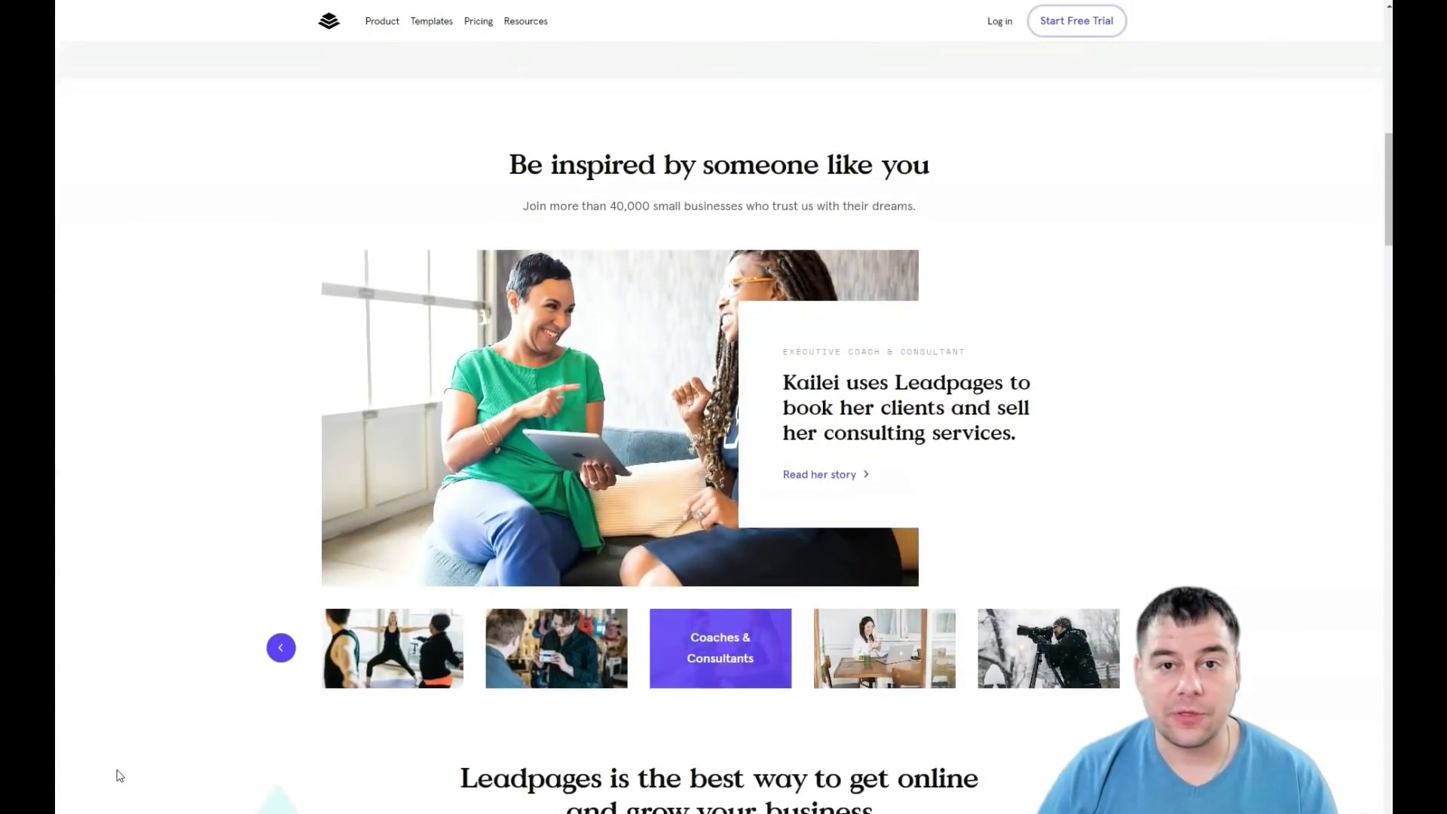
scroll(119, 775, down, 5)
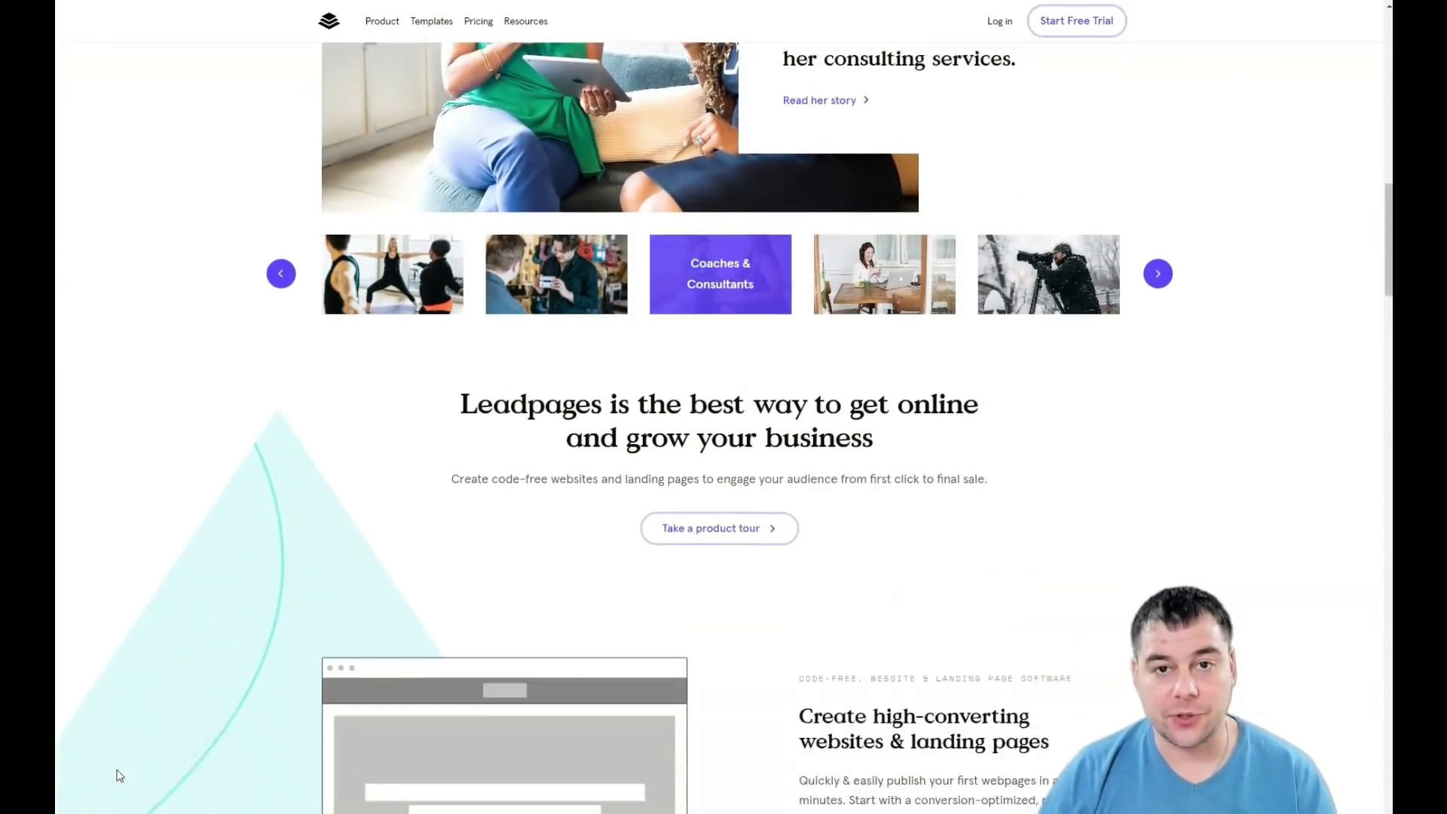
scroll(119, 775, down, 5)
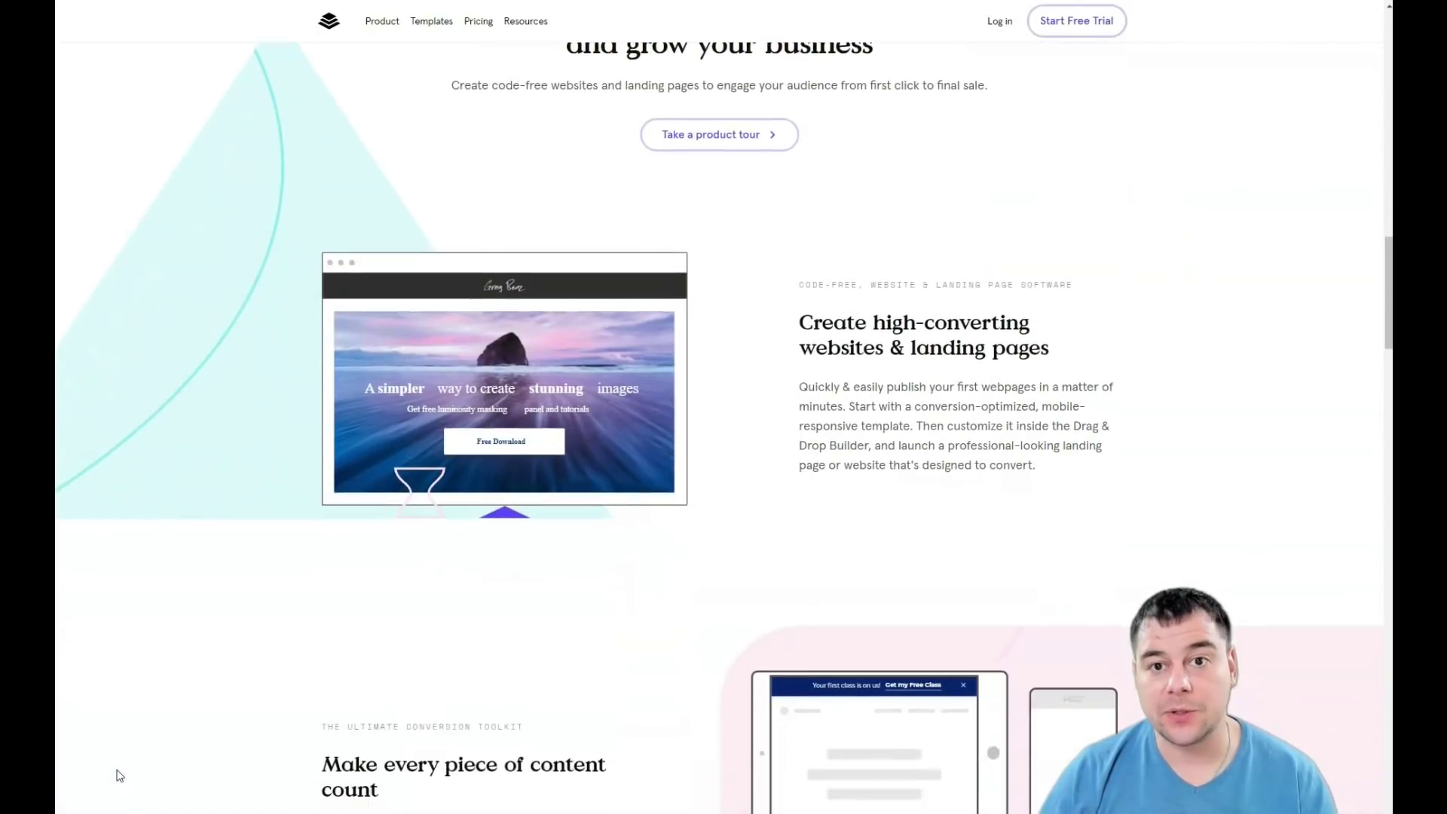
scroll(120, 775, down, 2)
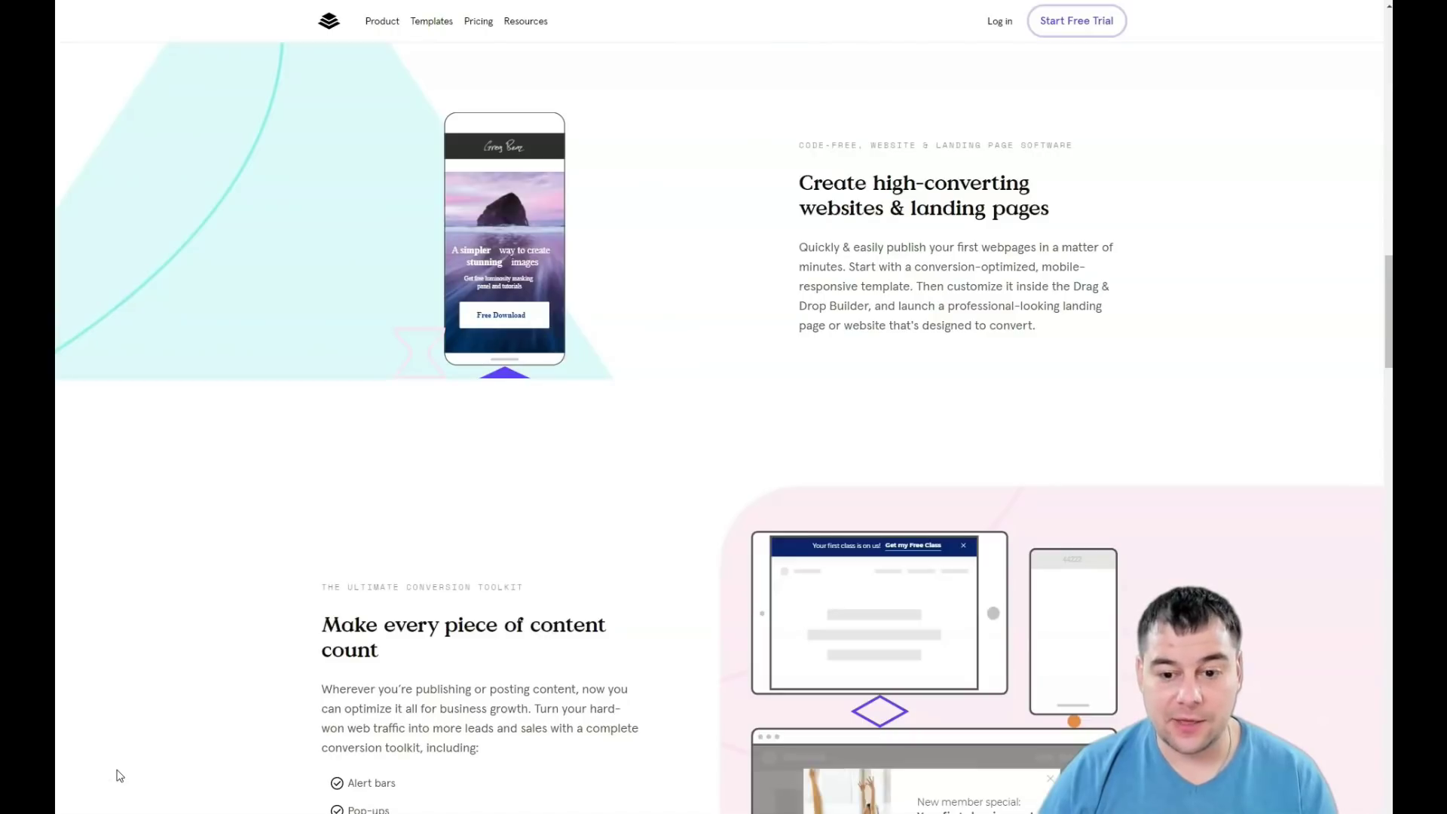
scroll(119, 774, down, 4)
scroll(120, 774, down, 3)
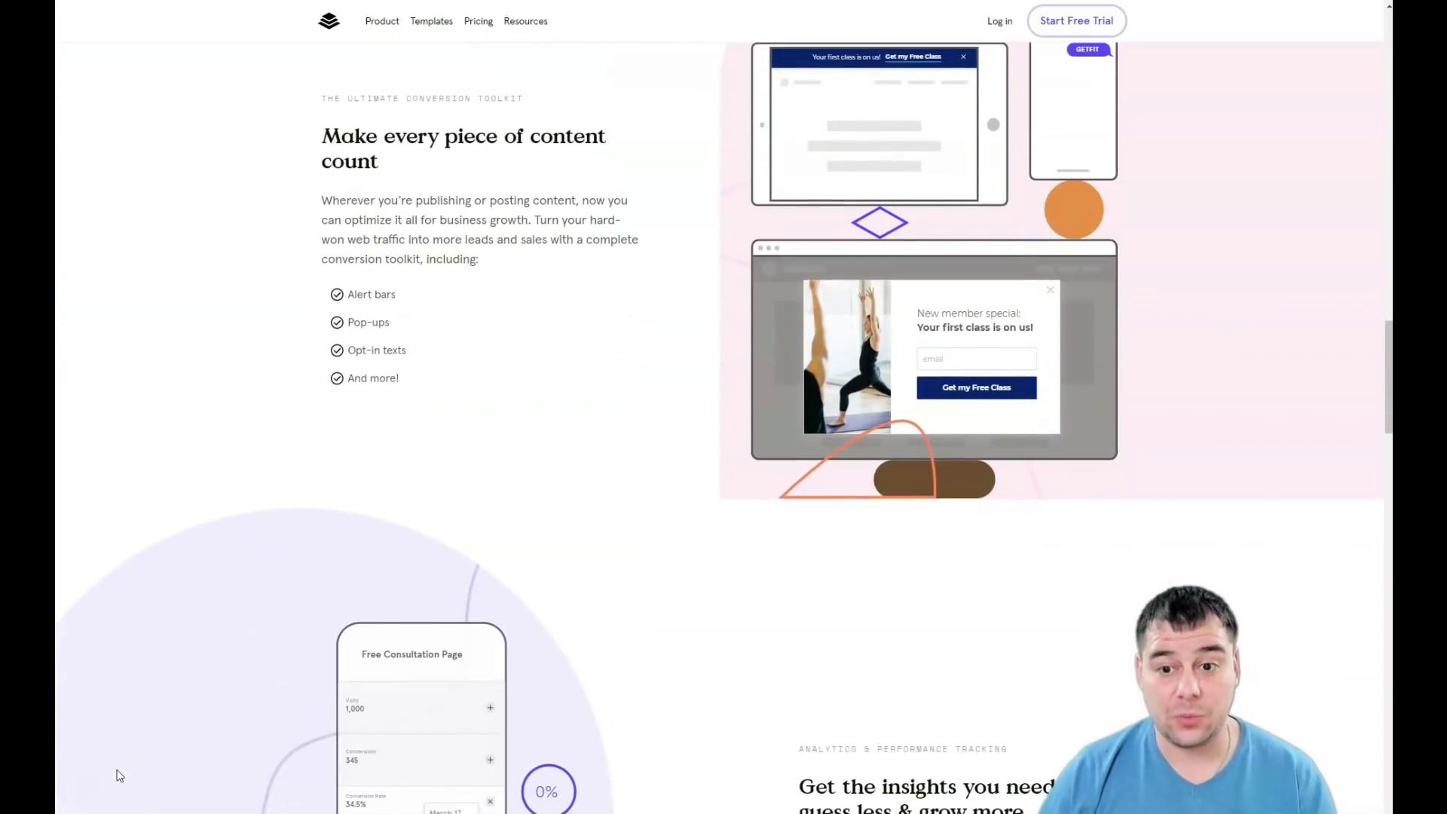
scroll(119, 775, down, 5)
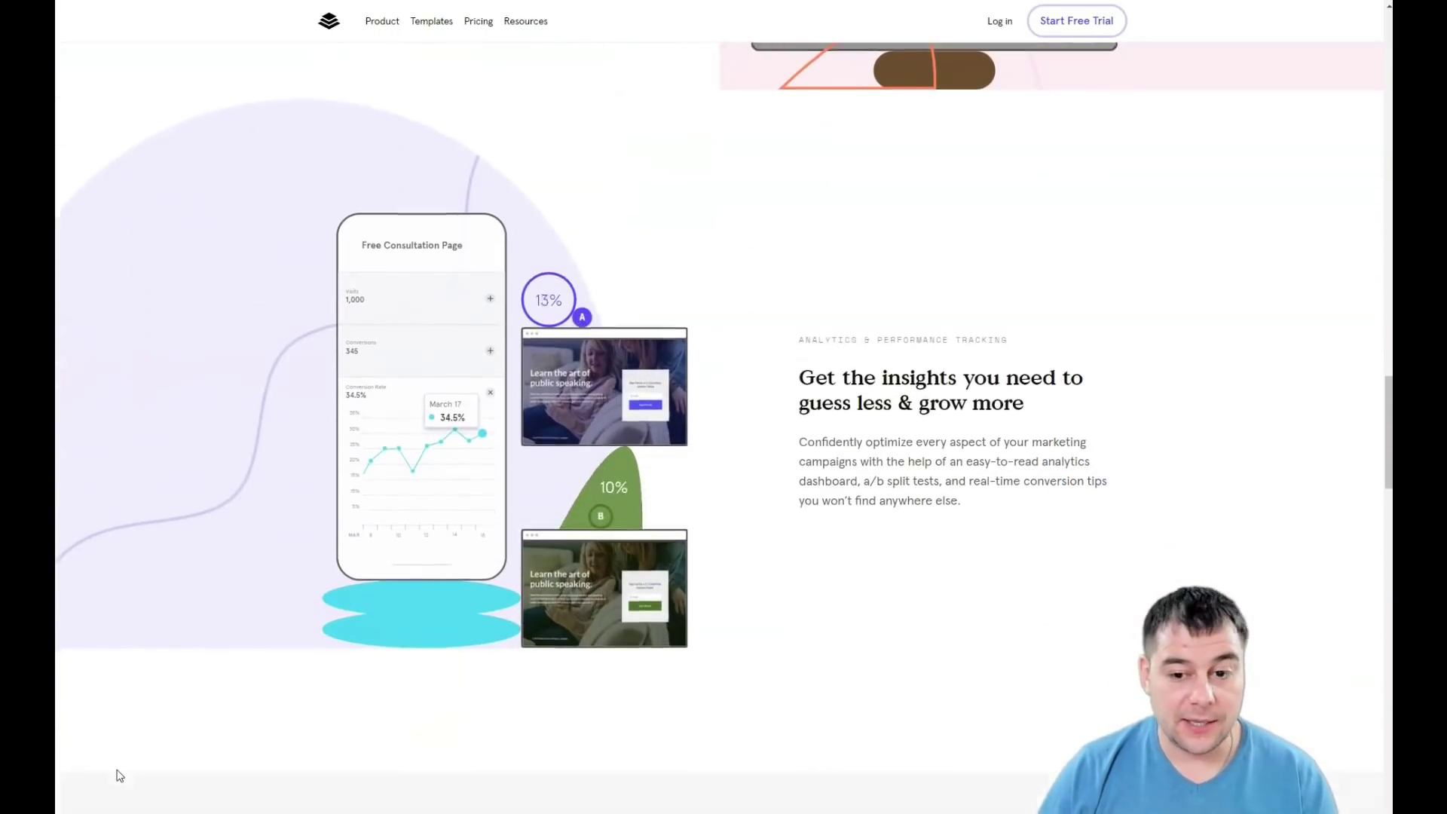
scroll(119, 774, down, 5)
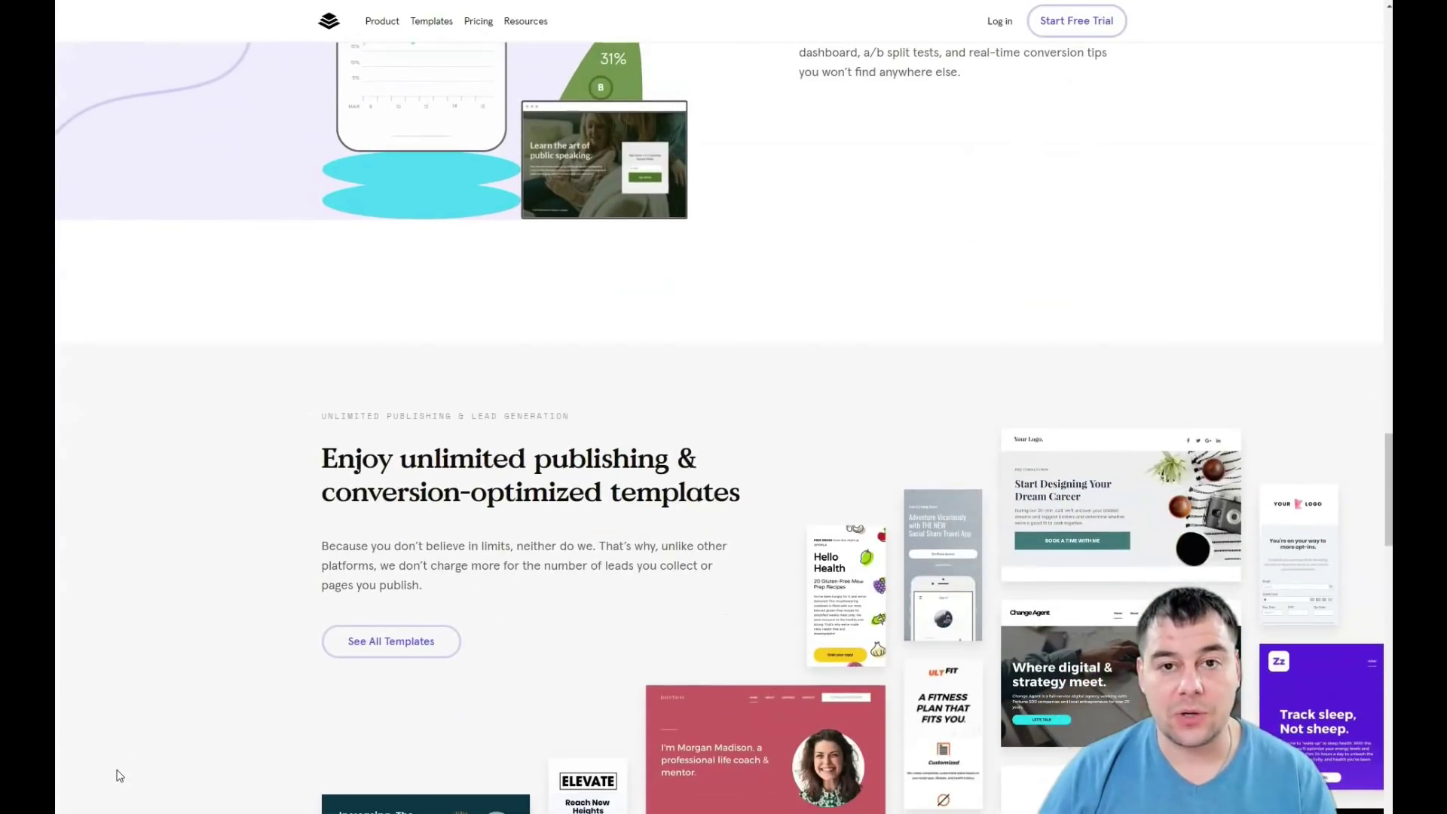
scroll(119, 774, down, 8)
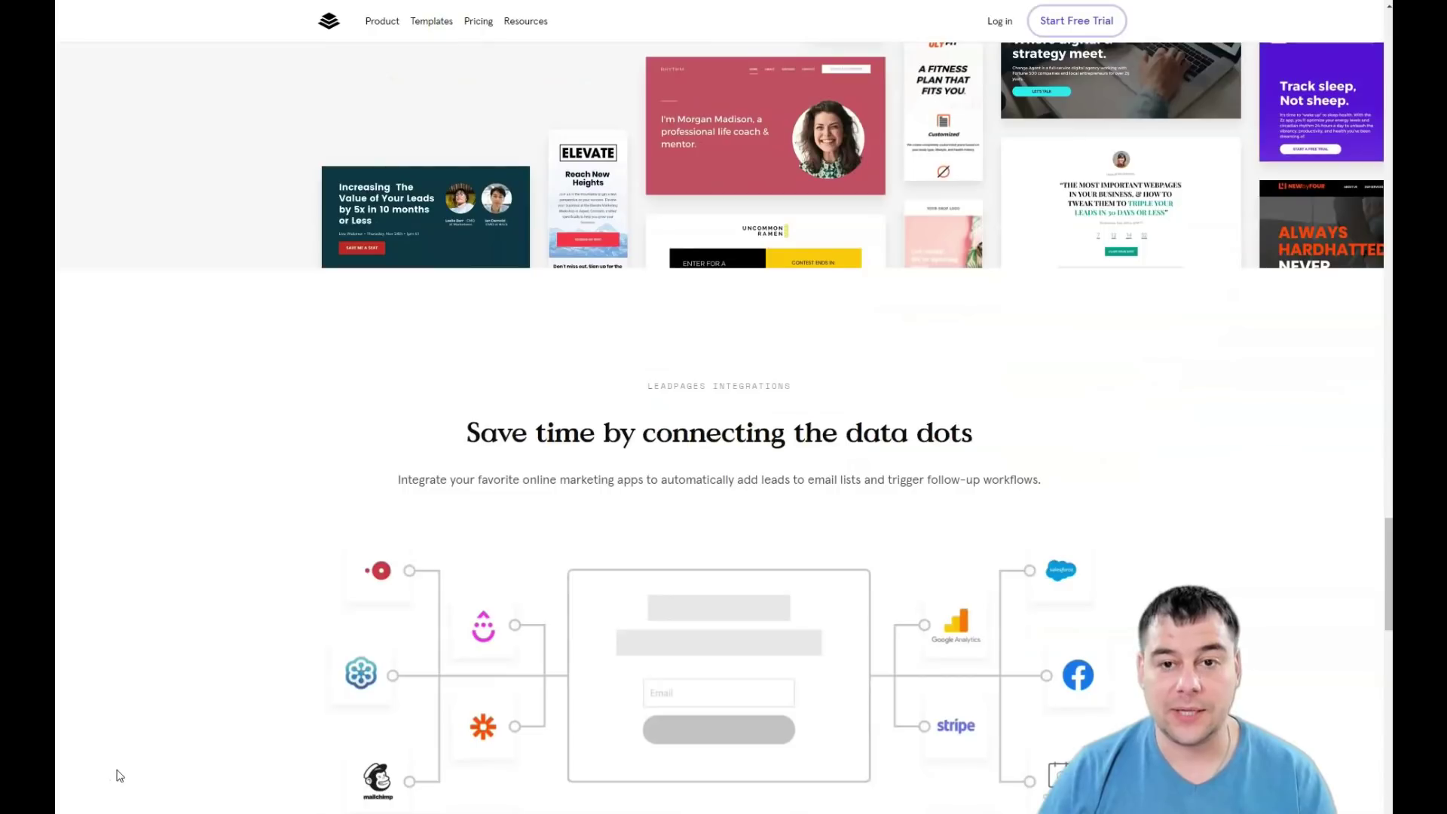
scroll(119, 774, down, 7)
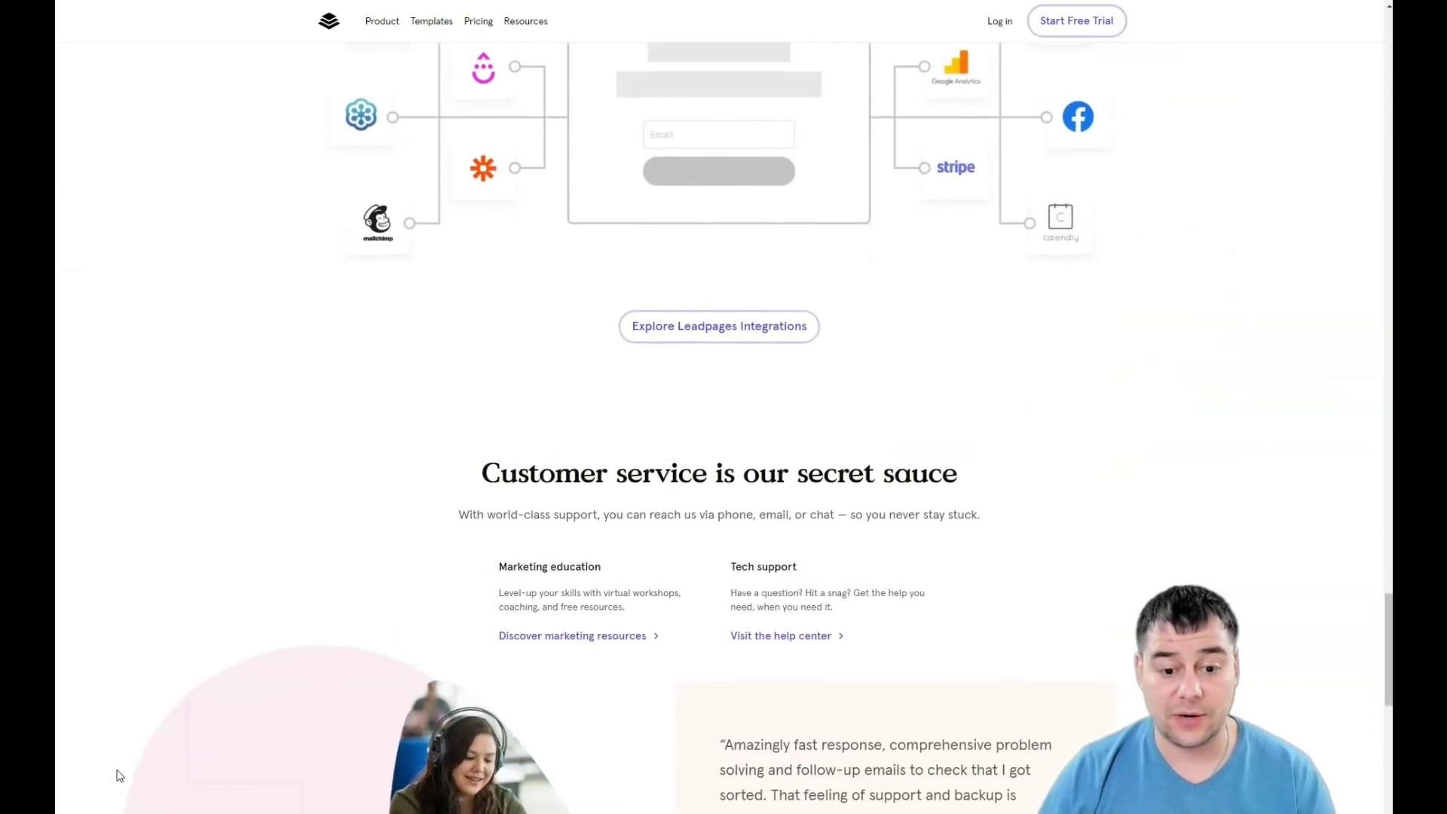
scroll(118, 775, down, 6)
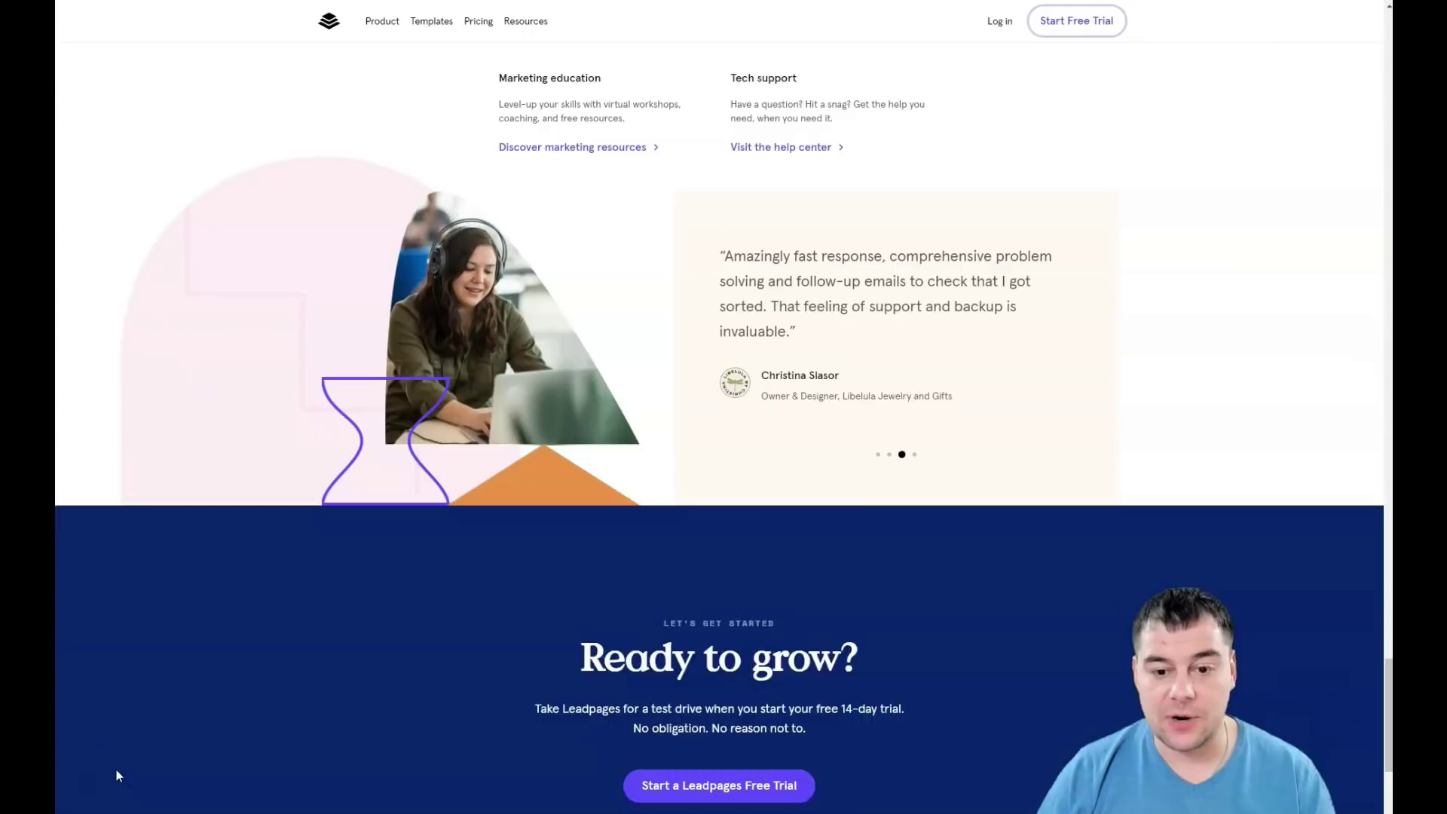
scroll(116, 771, down, 5)
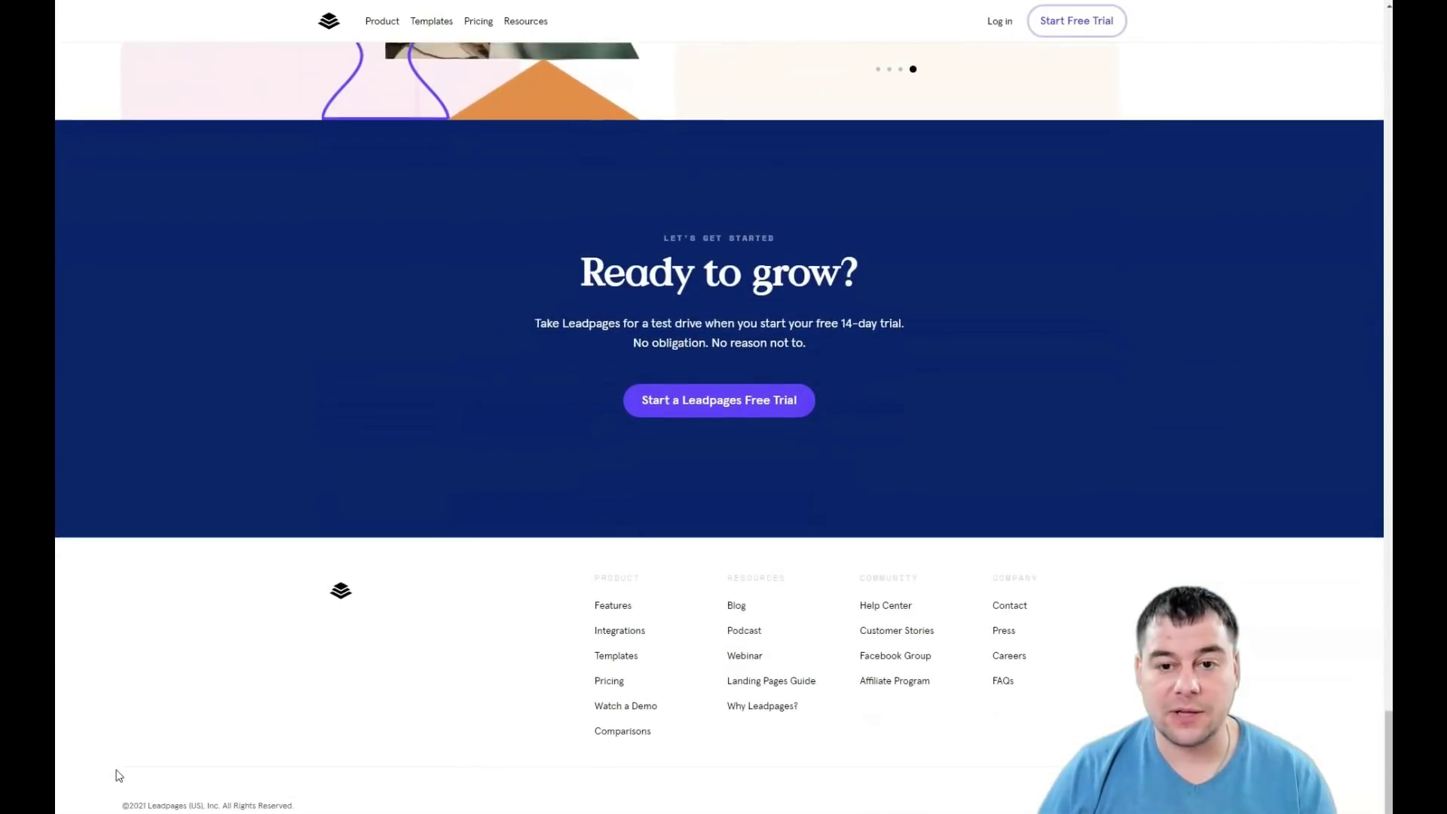
scroll(116, 768, up, 12)
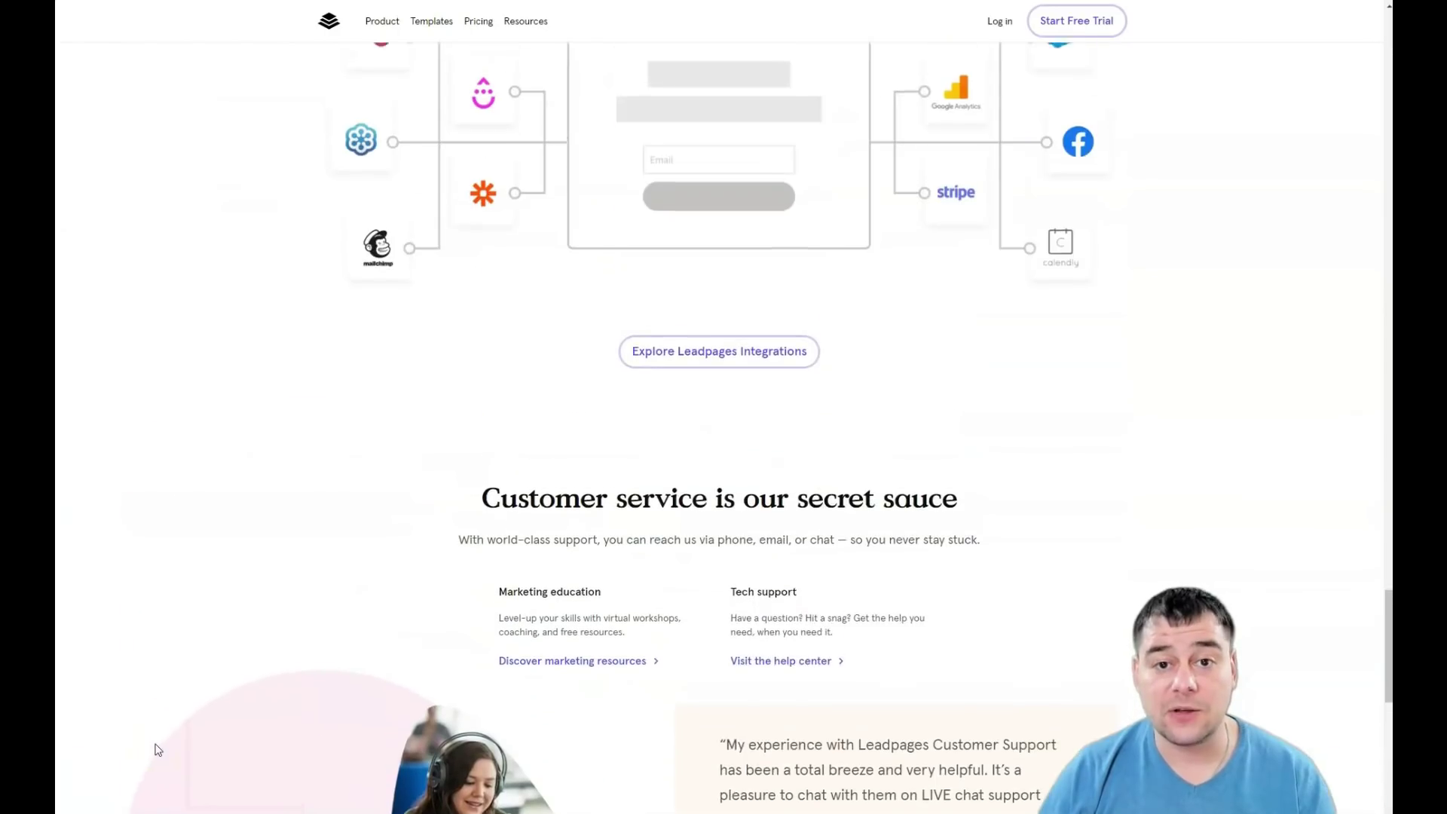
scroll(158, 750, up, 8)
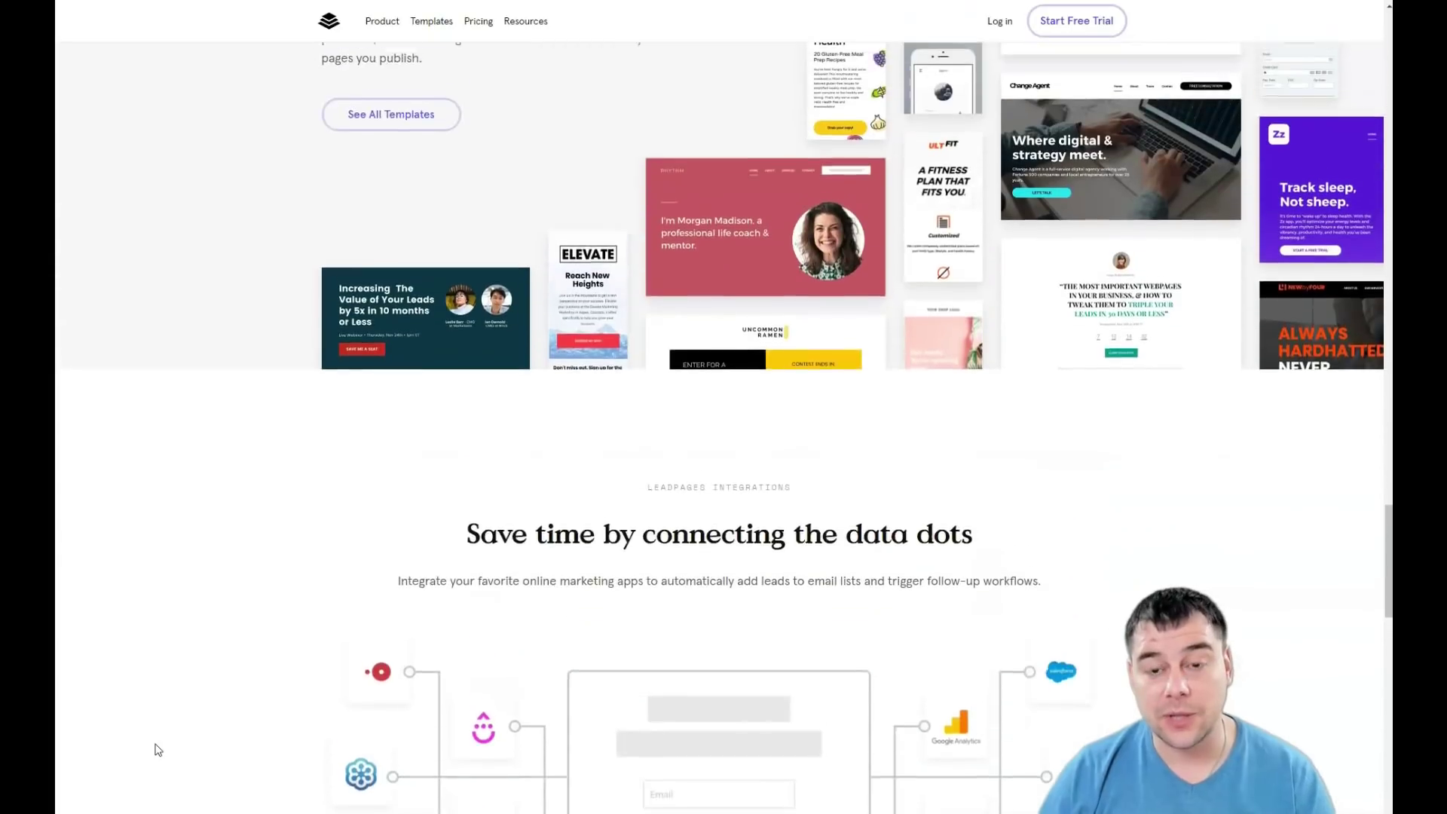
scroll(158, 750, up, 7)
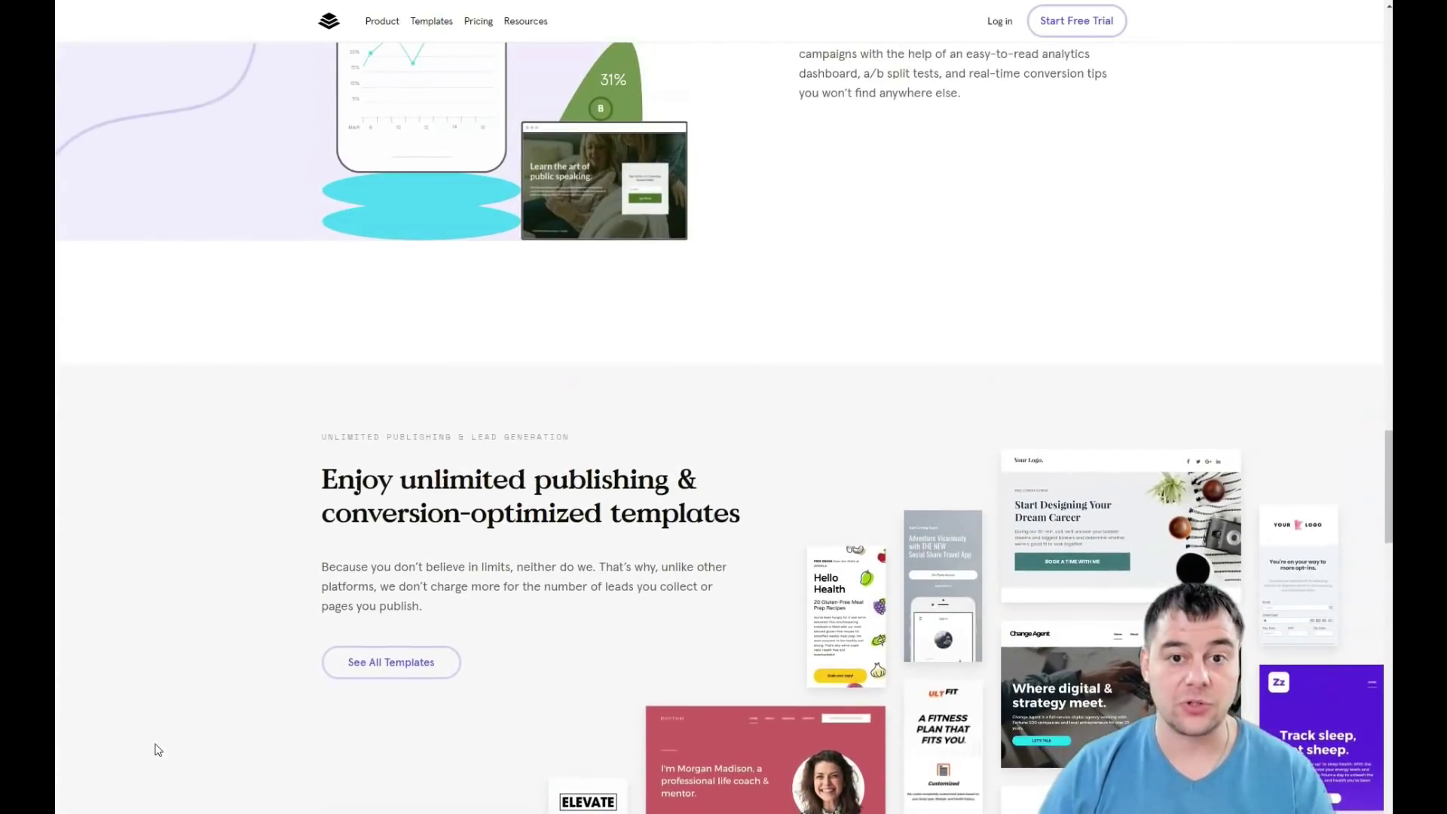
scroll(158, 750, up, 4)
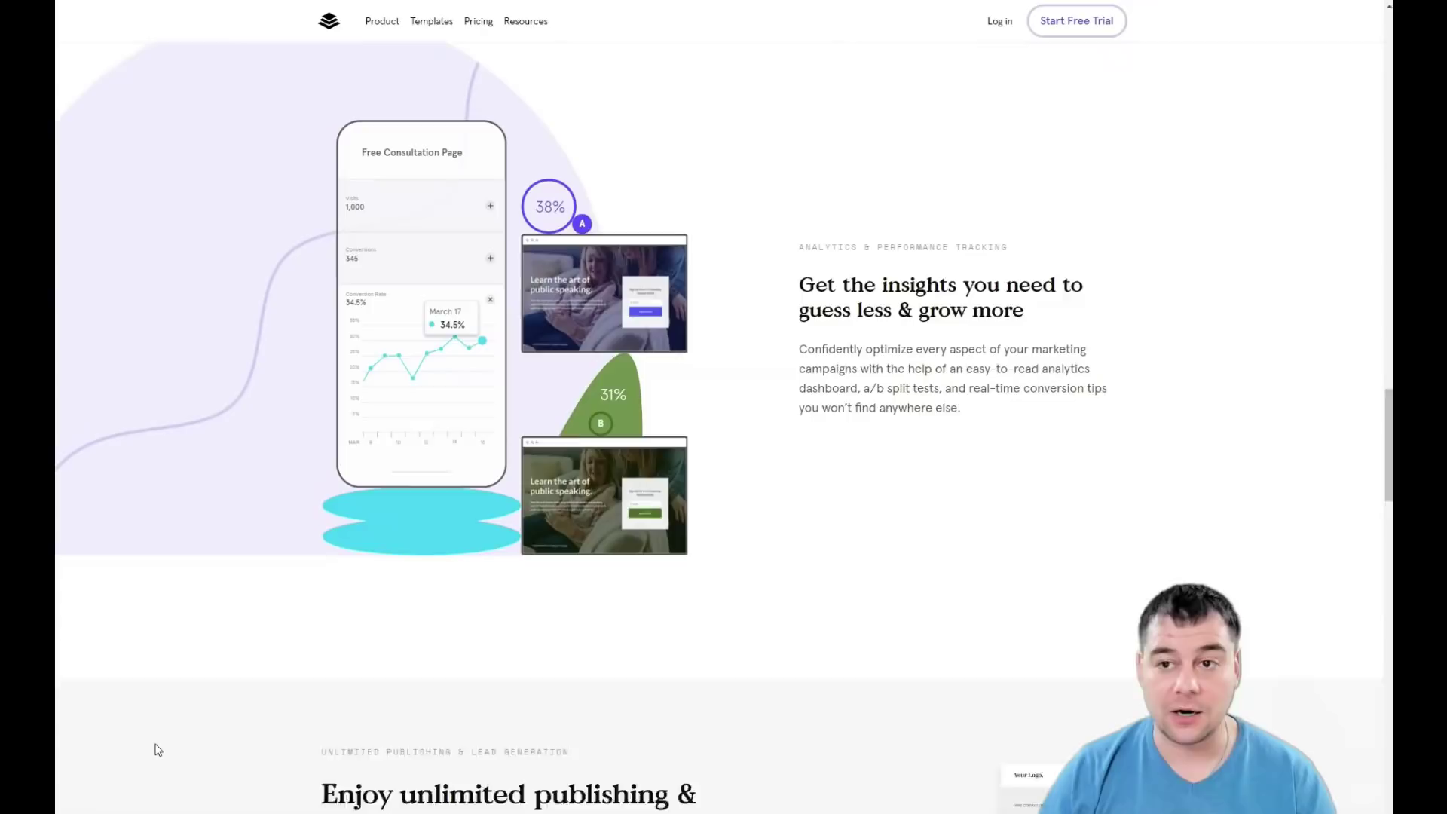
scroll(158, 750, up, 7)
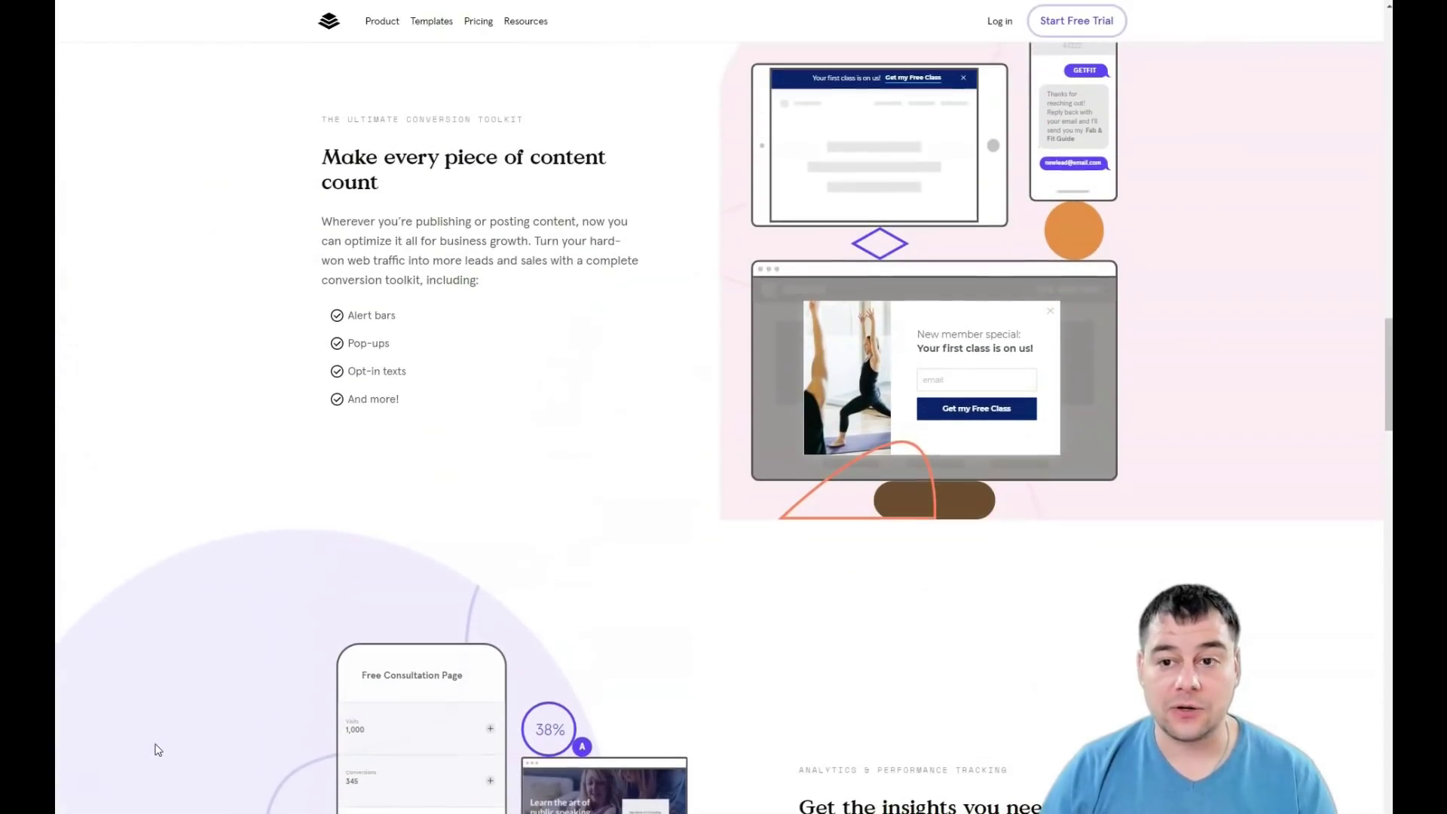
scroll(159, 750, up, 3)
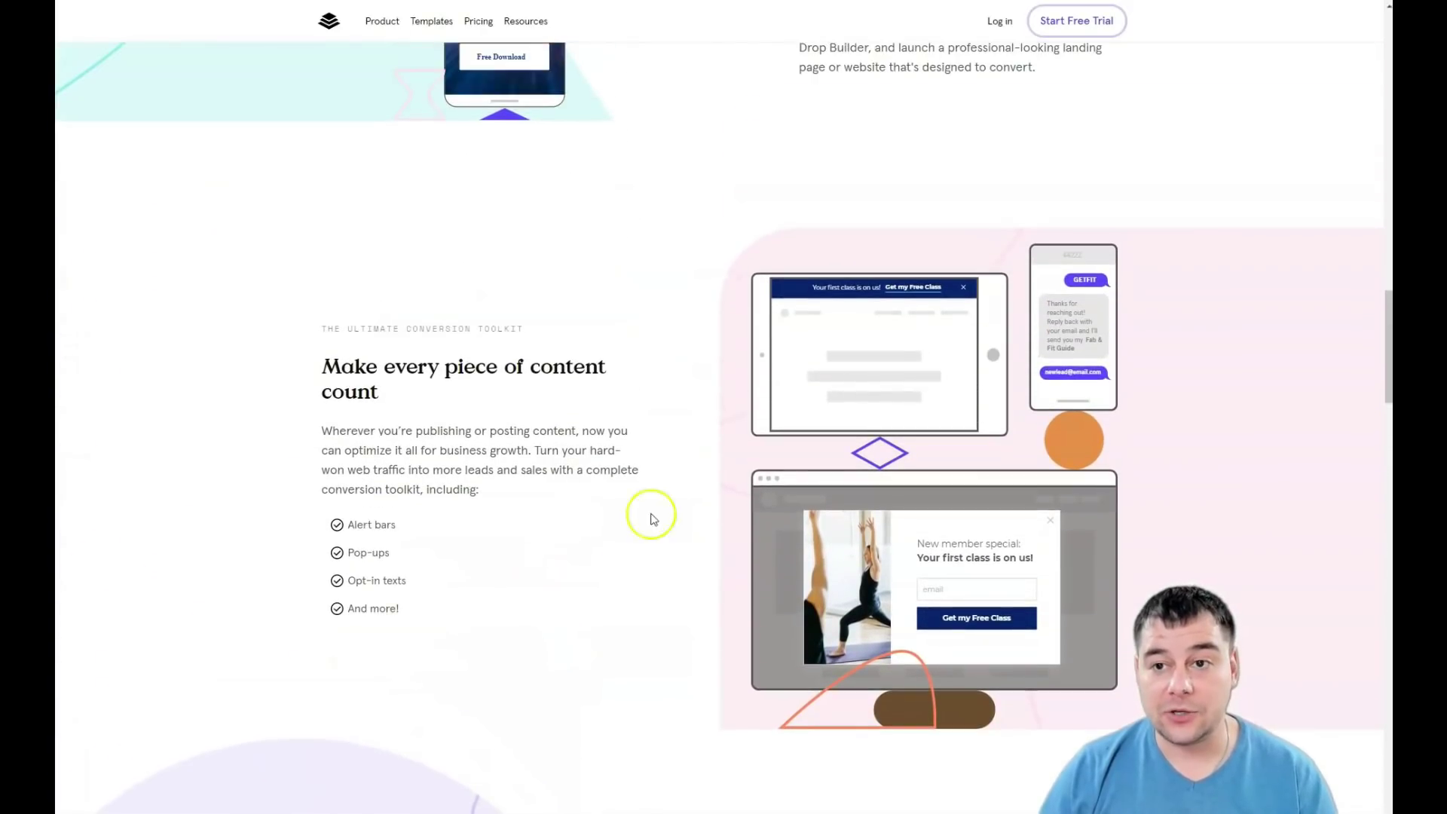
Go from the free trial pricing page into the account's Landing Pages list.
click(1104, 19)
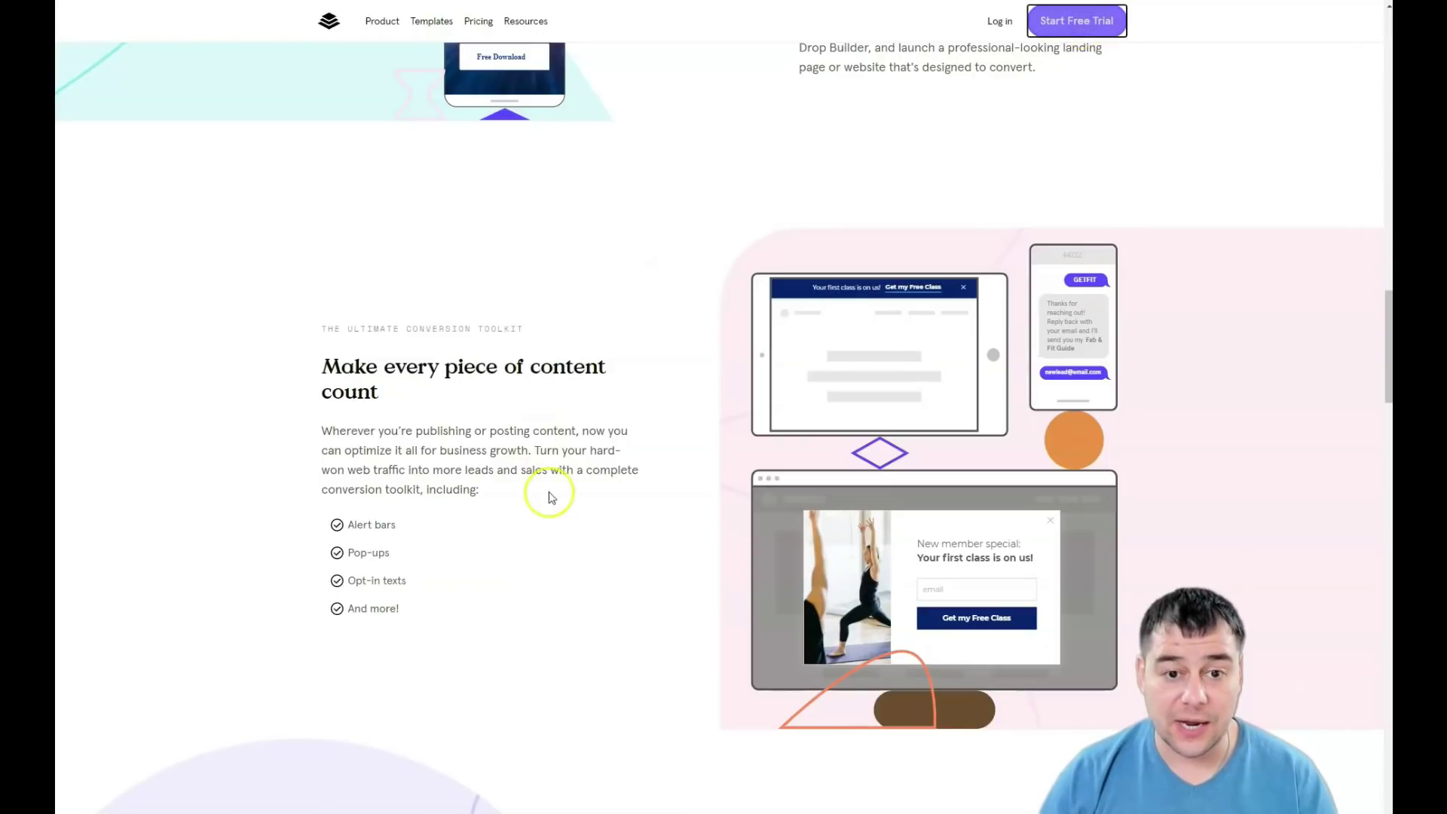
scroll(712, 343, down, 1)
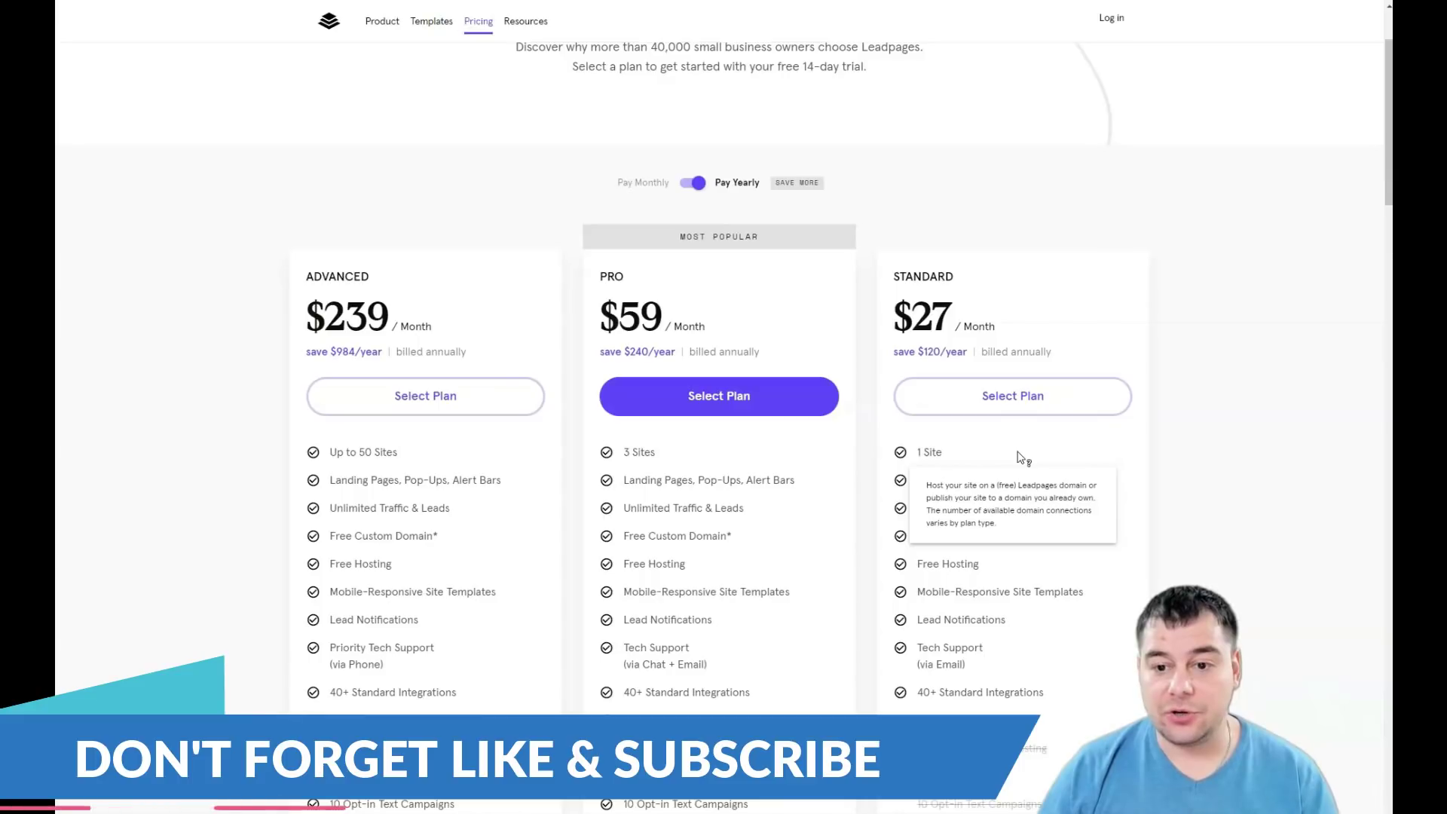
click(807, 69)
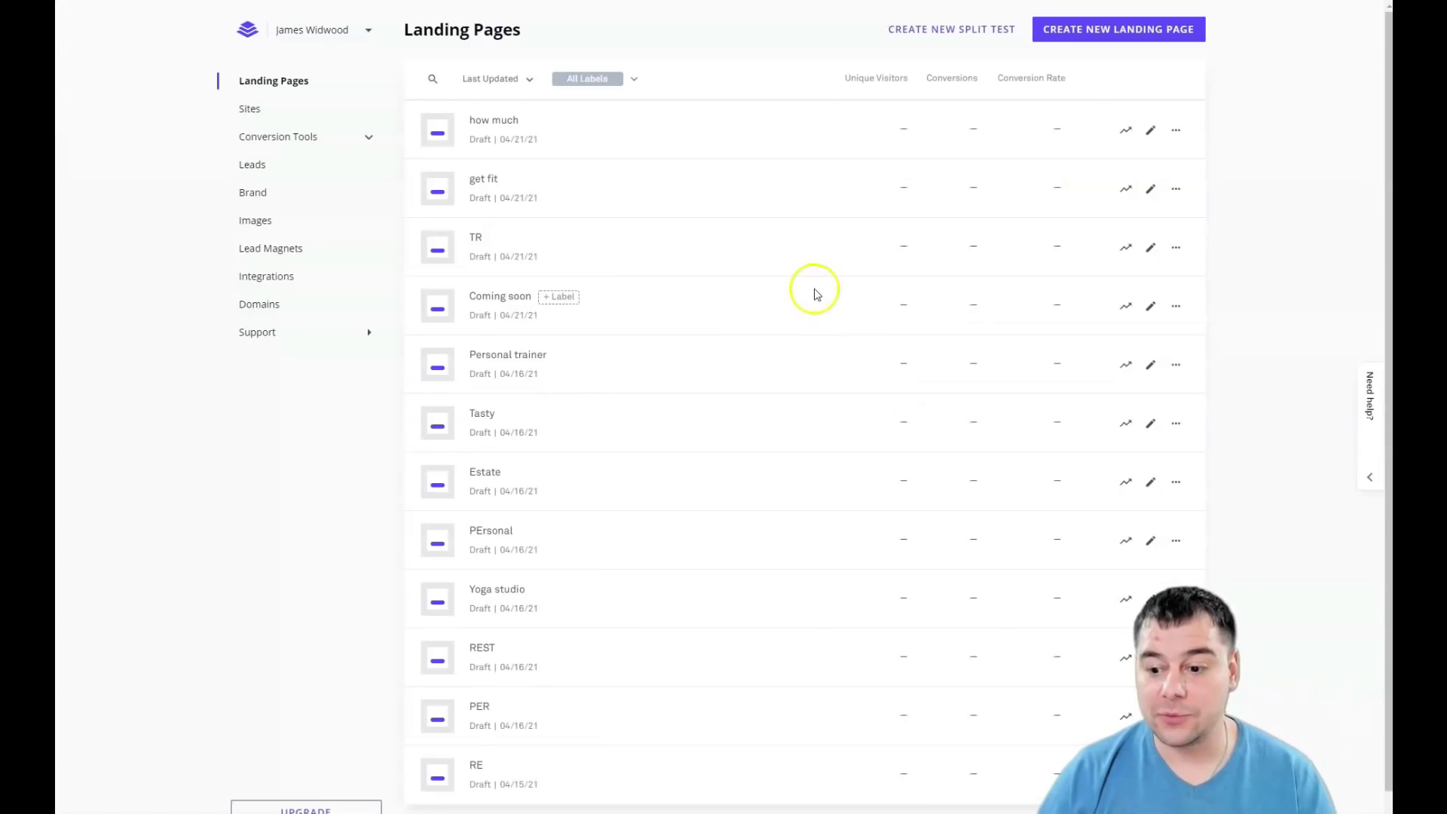
Start a new landing page and browse templates like 'Free Guide' and 'Basic Webinar'.
click(1101, 35)
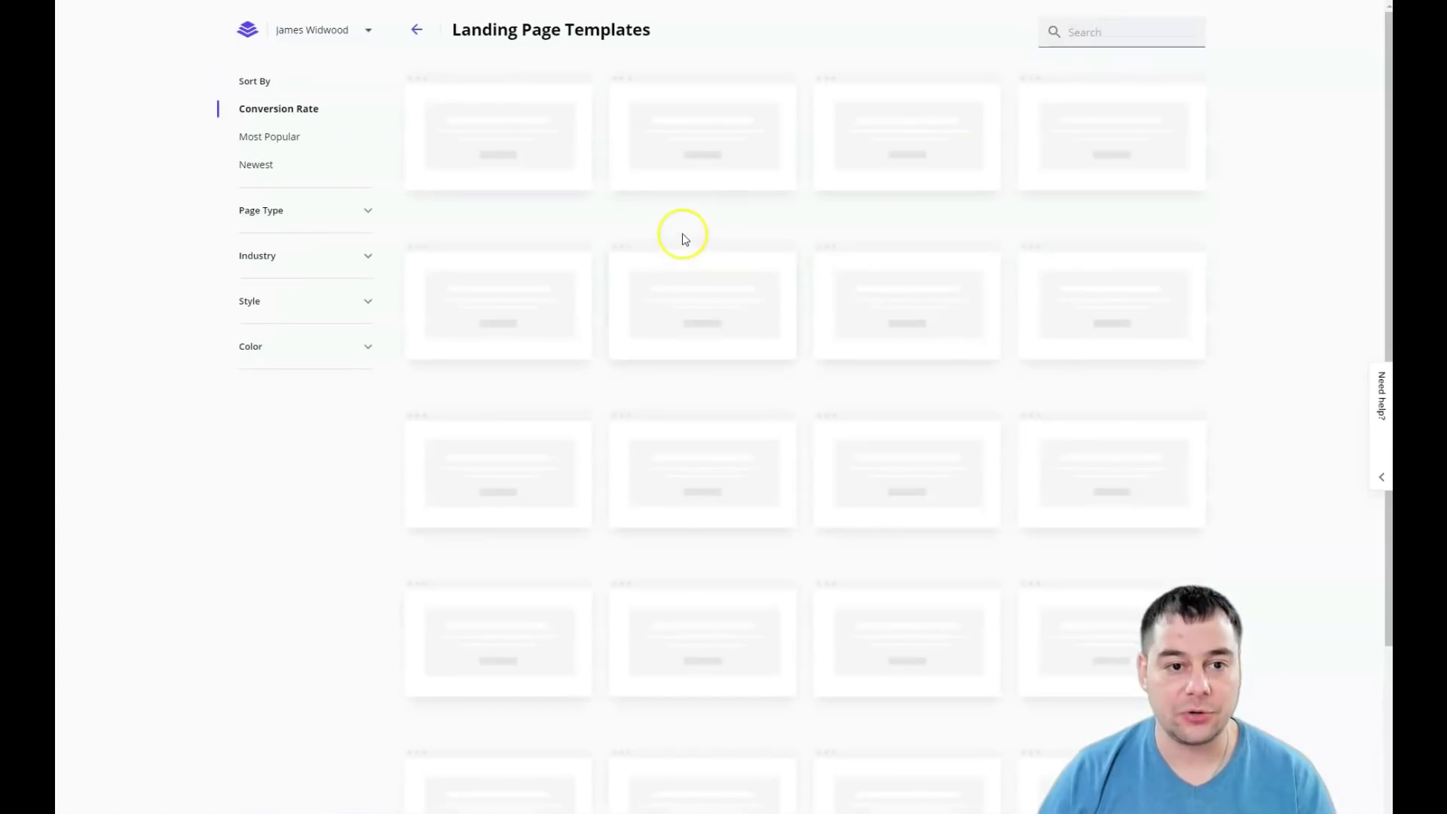
scroll(833, 246, down, 5)
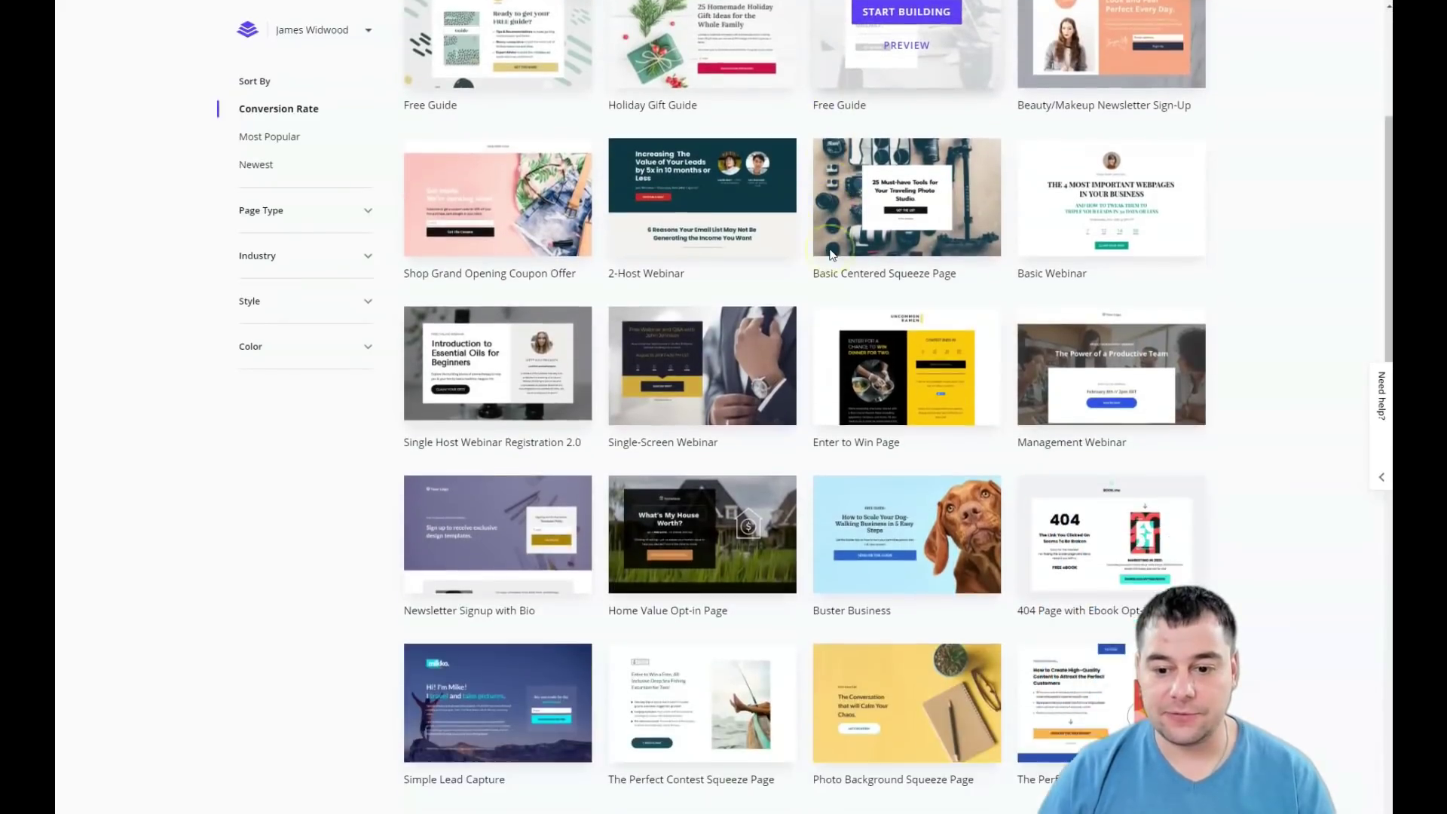
scroll(831, 254, down, 4)
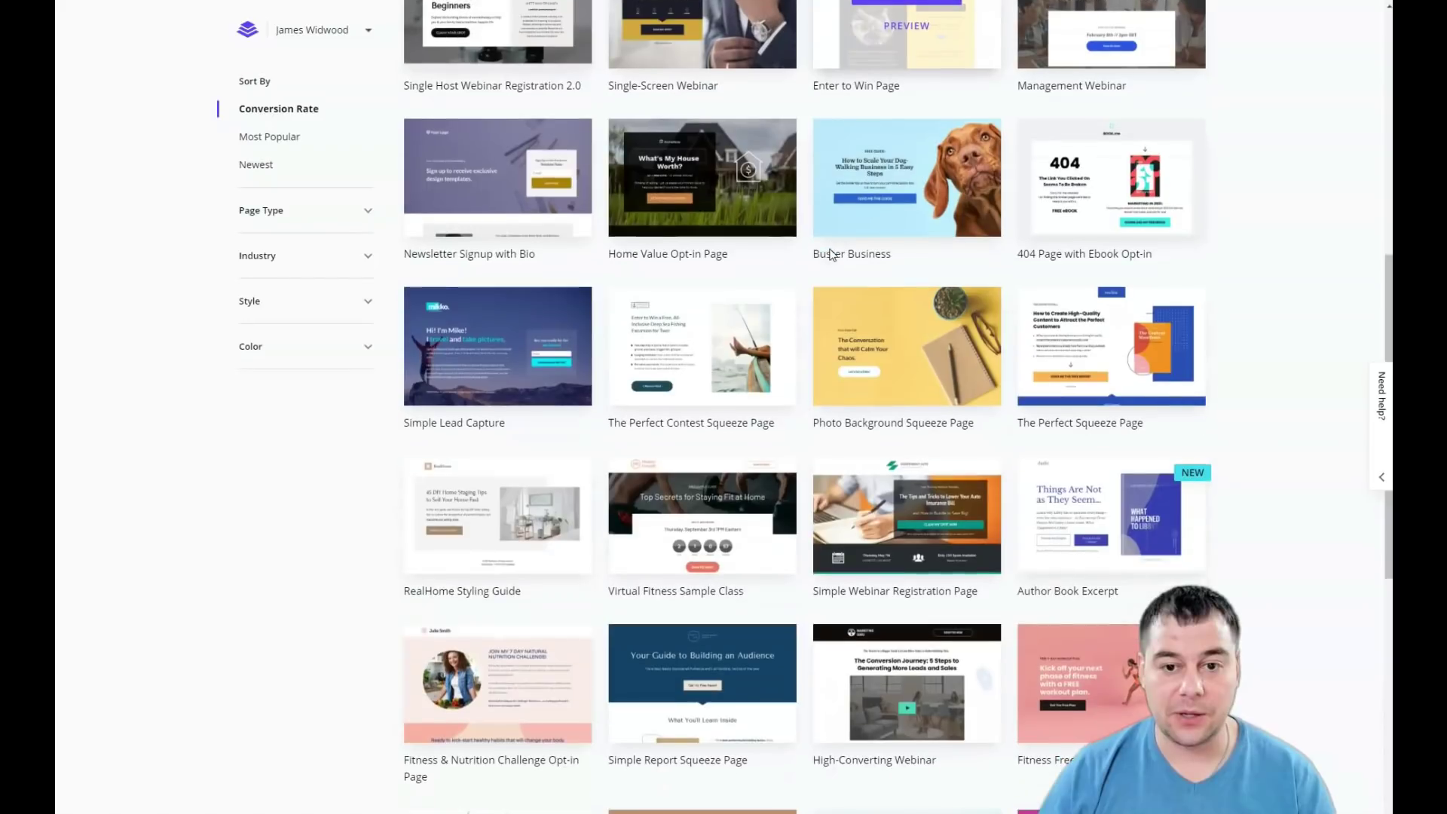
scroll(832, 253, down, 5)
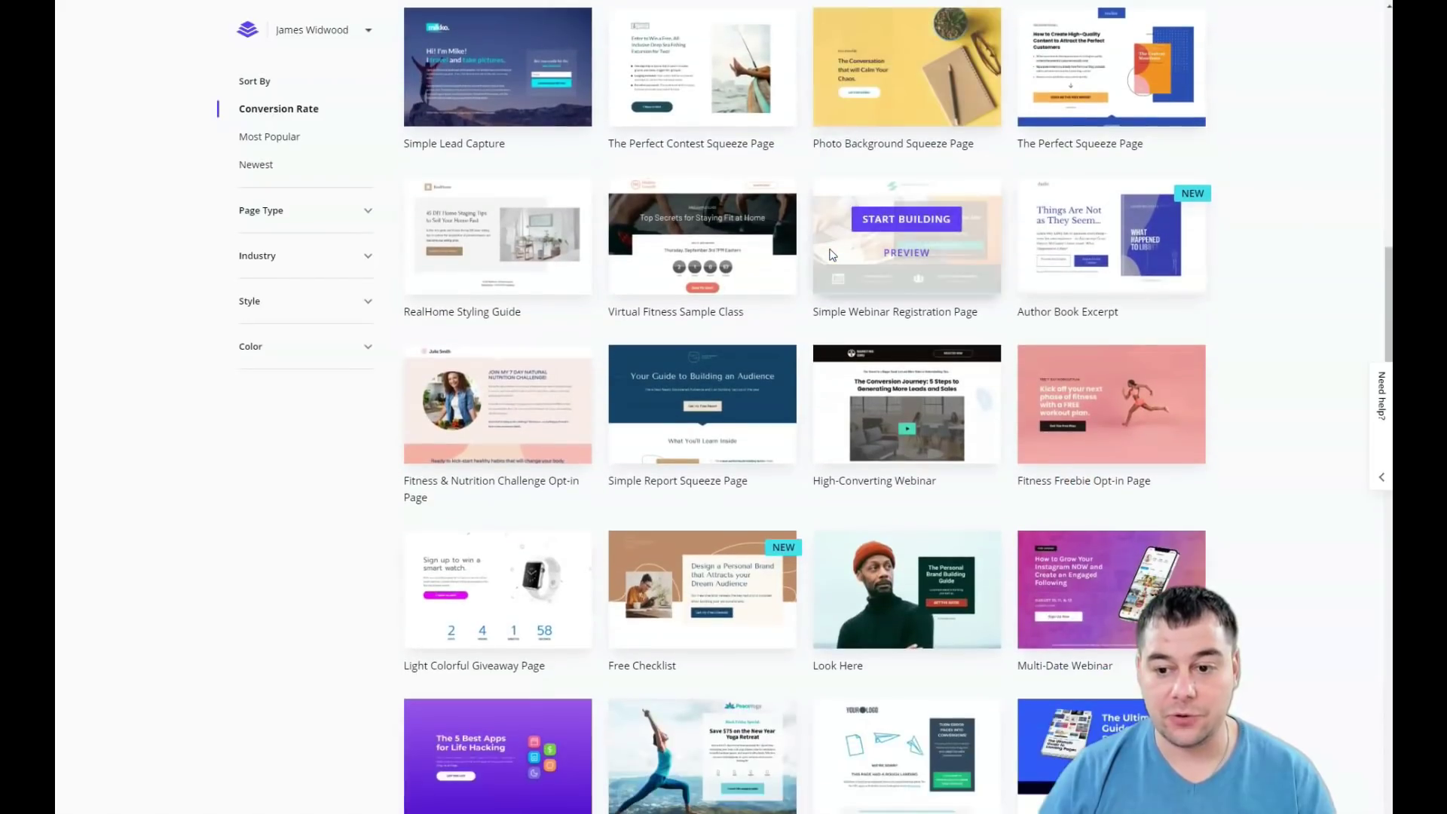
scroll(832, 254, down, 4)
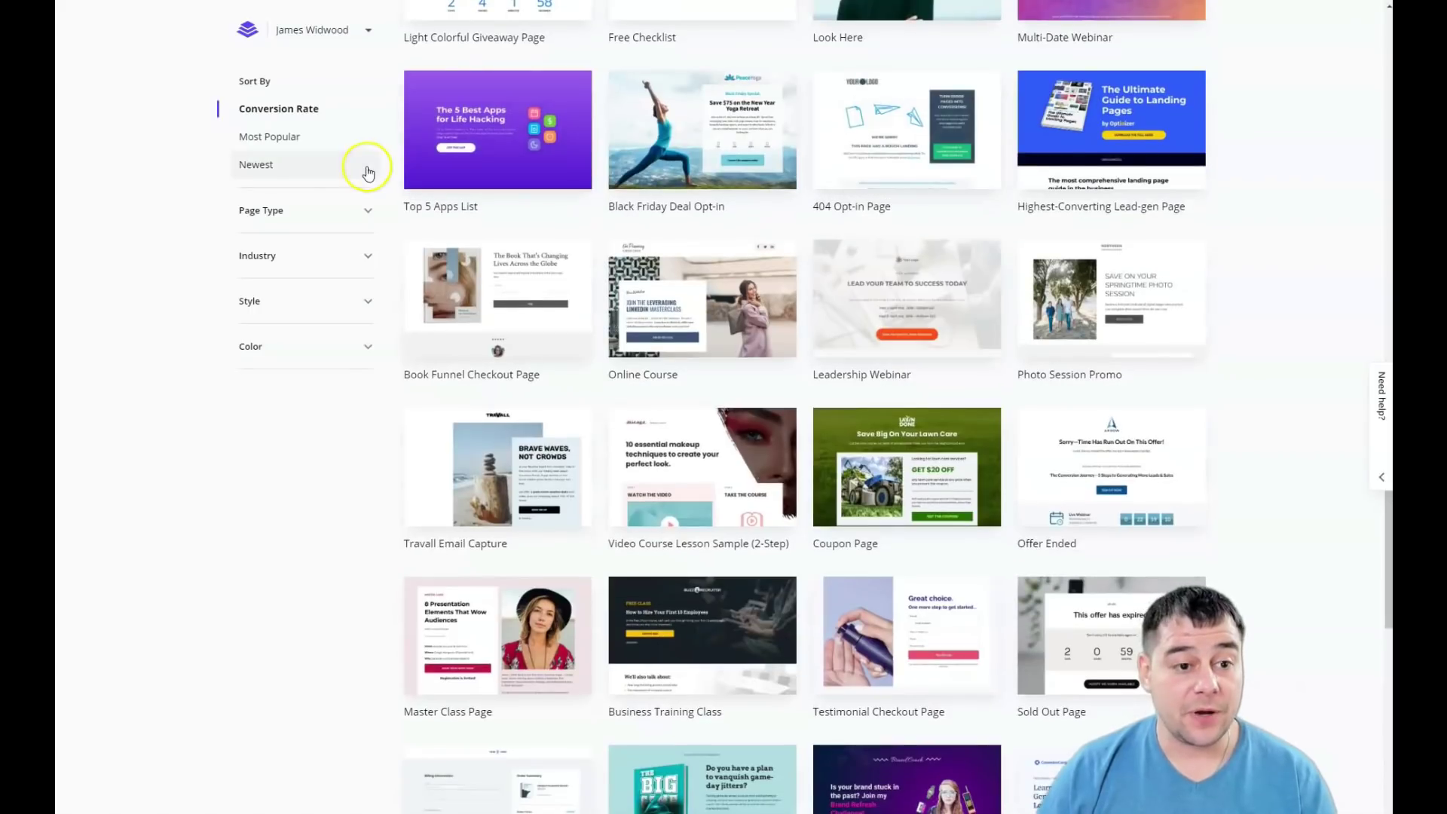
Expand and collapse the Page Type and Industry filters, then scroll through the templates.
click(367, 212)
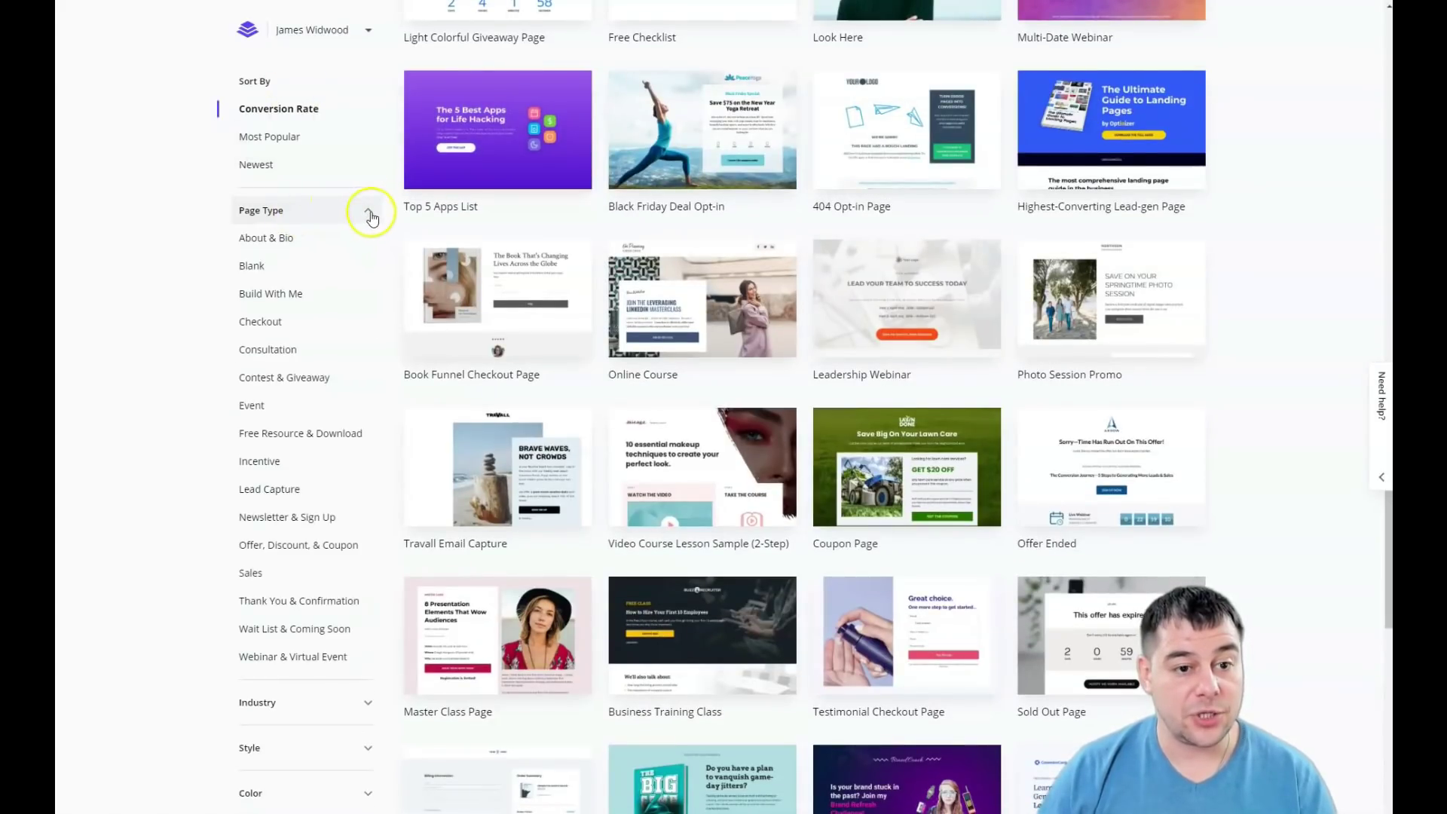
click(370, 213)
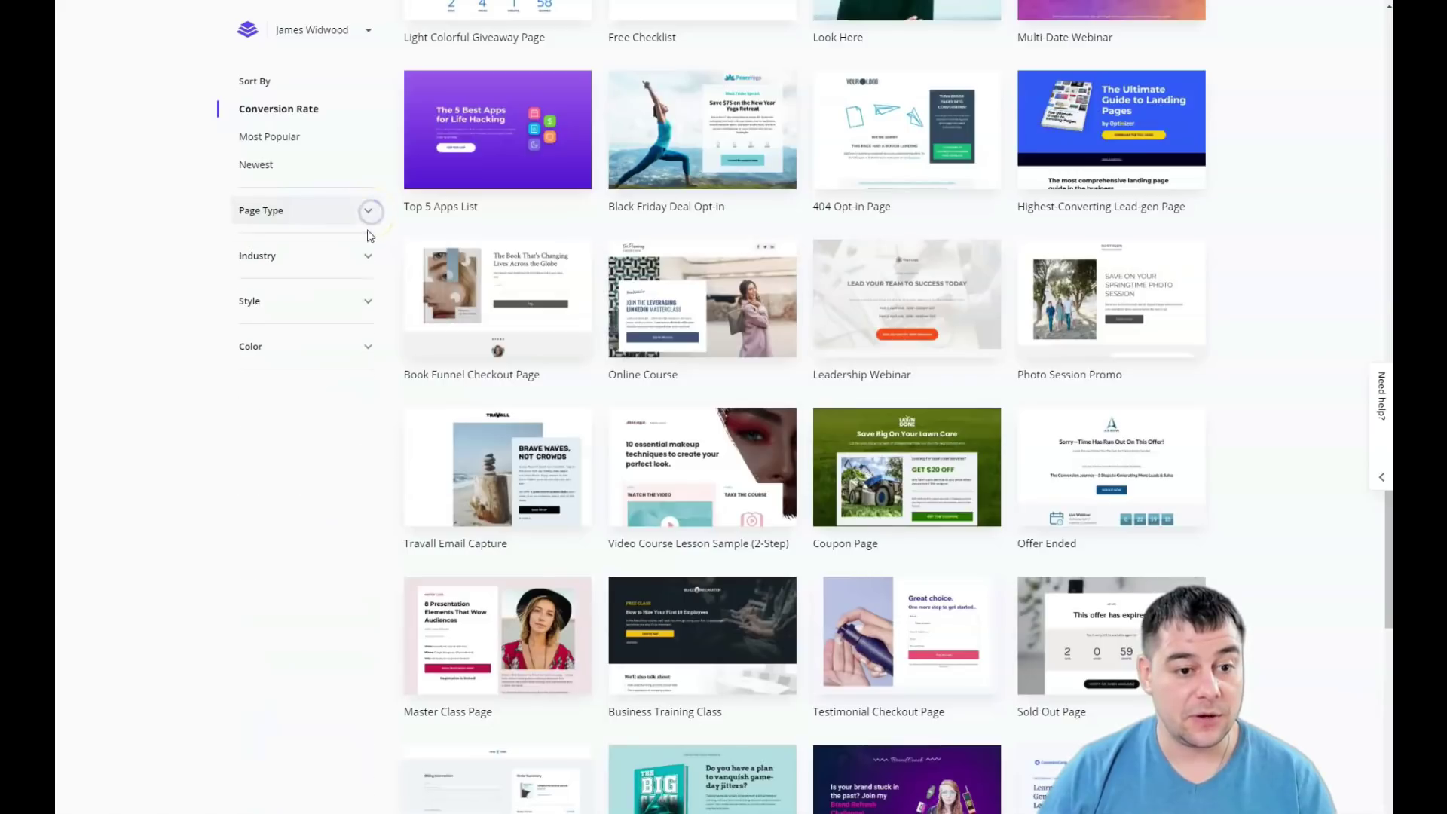
click(366, 257)
click(366, 258)
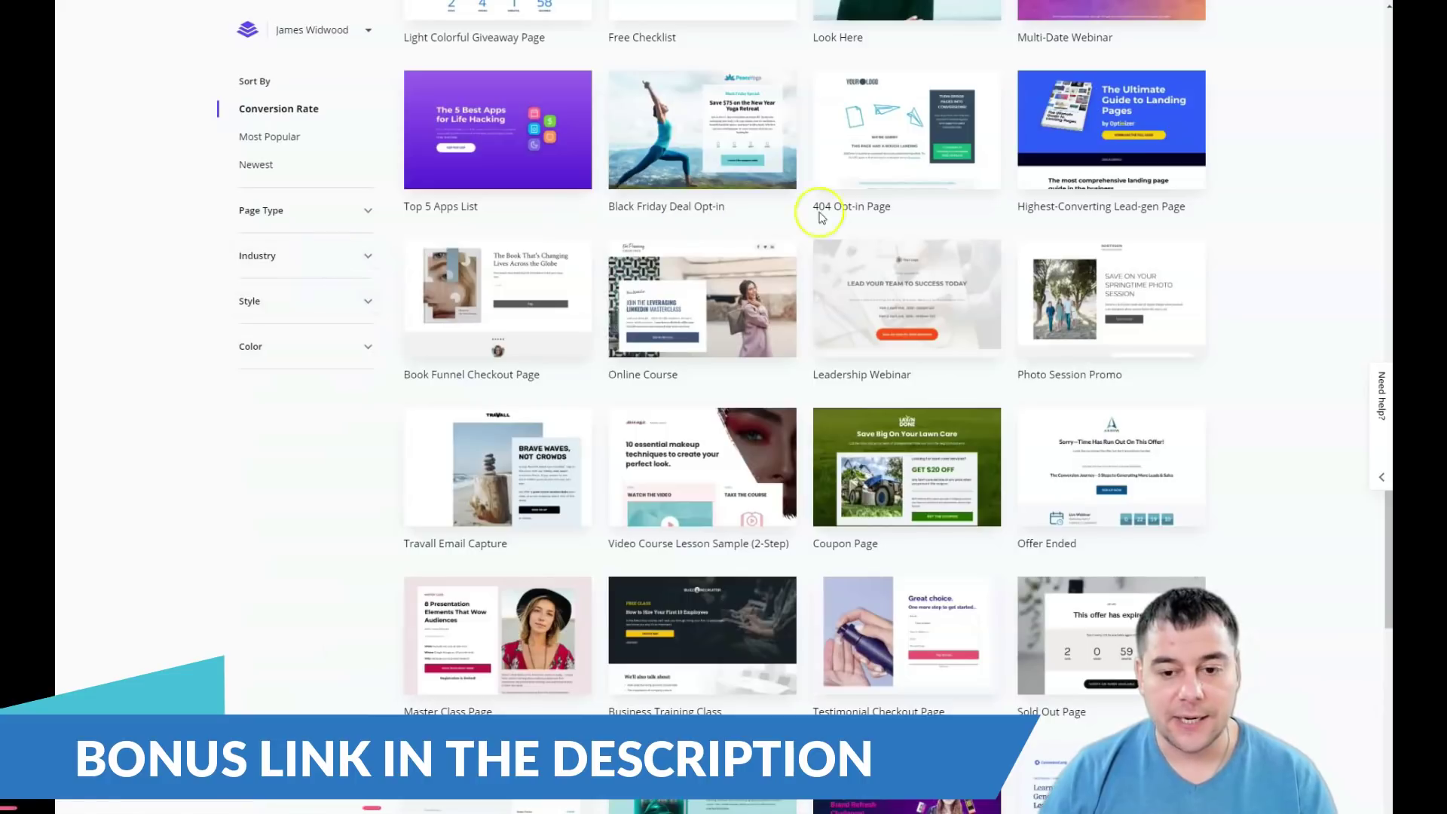
scroll(847, 221, down, 3)
scroll(849, 224, down, 6)
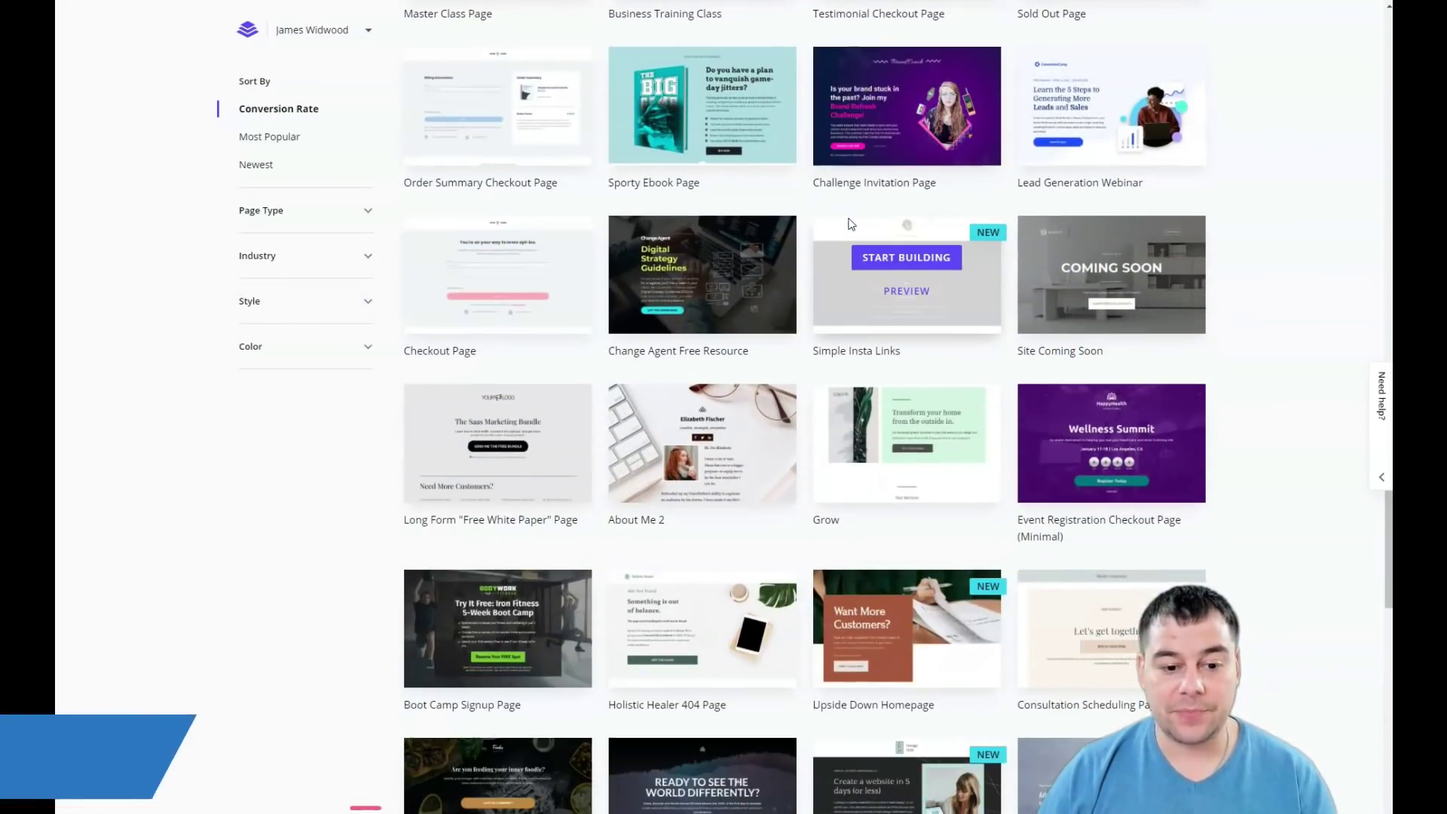
scroll(849, 224, down, 3)
scroll(849, 224, down, 4)
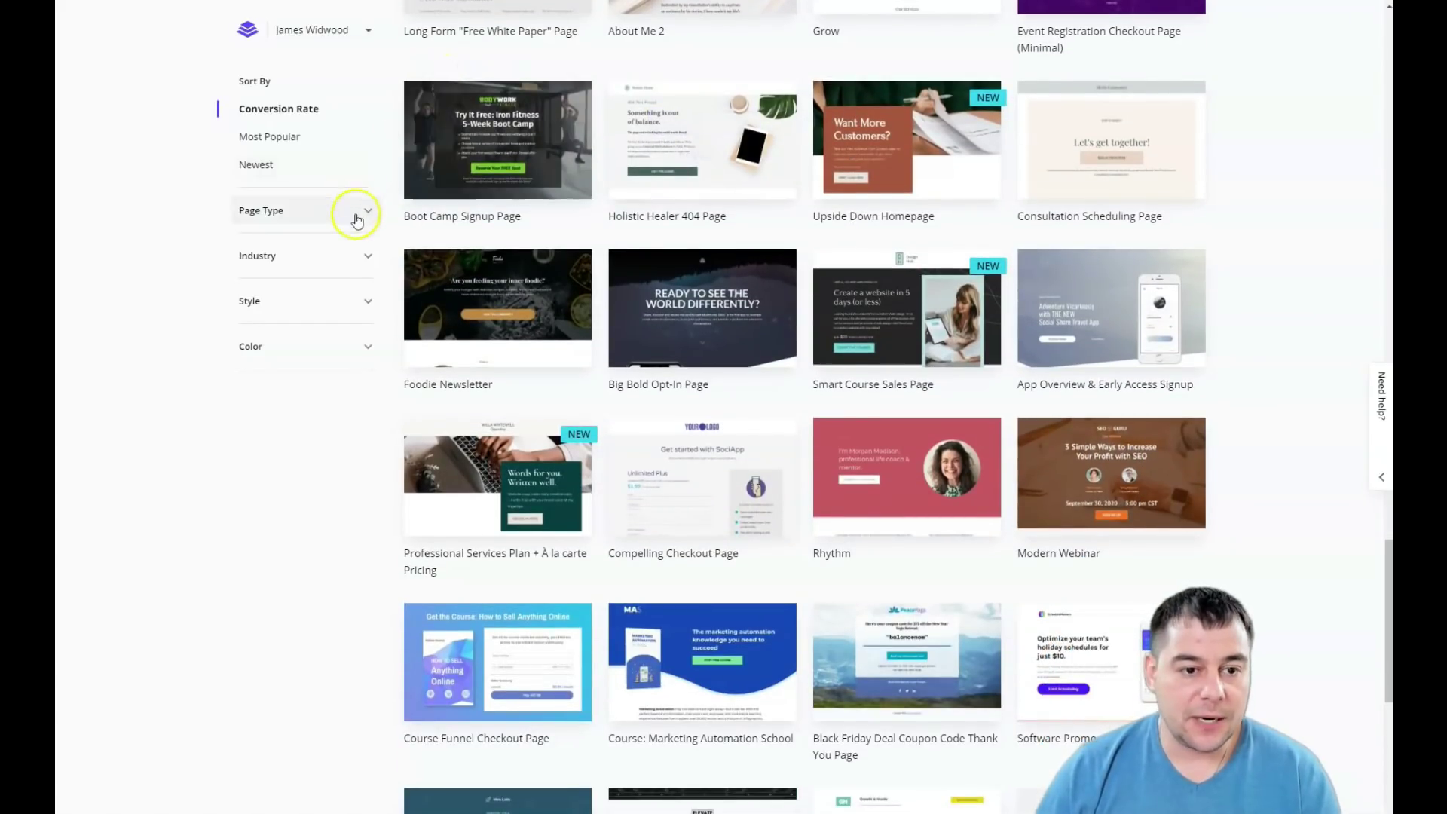
Filter by the Business & Marketing industry and scroll back to Fitness Freebie Opt-in Page.
click(367, 259)
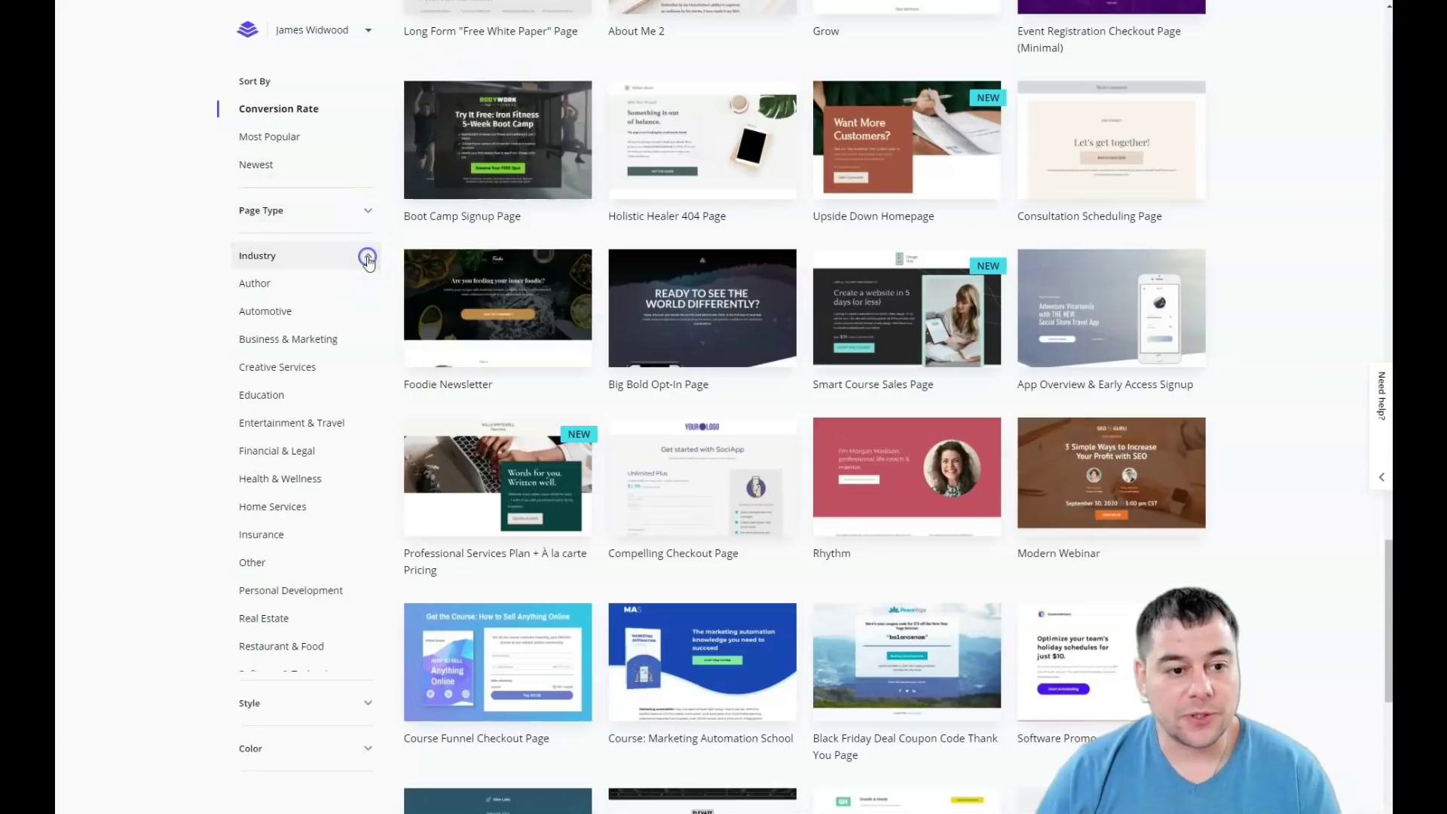
click(318, 349)
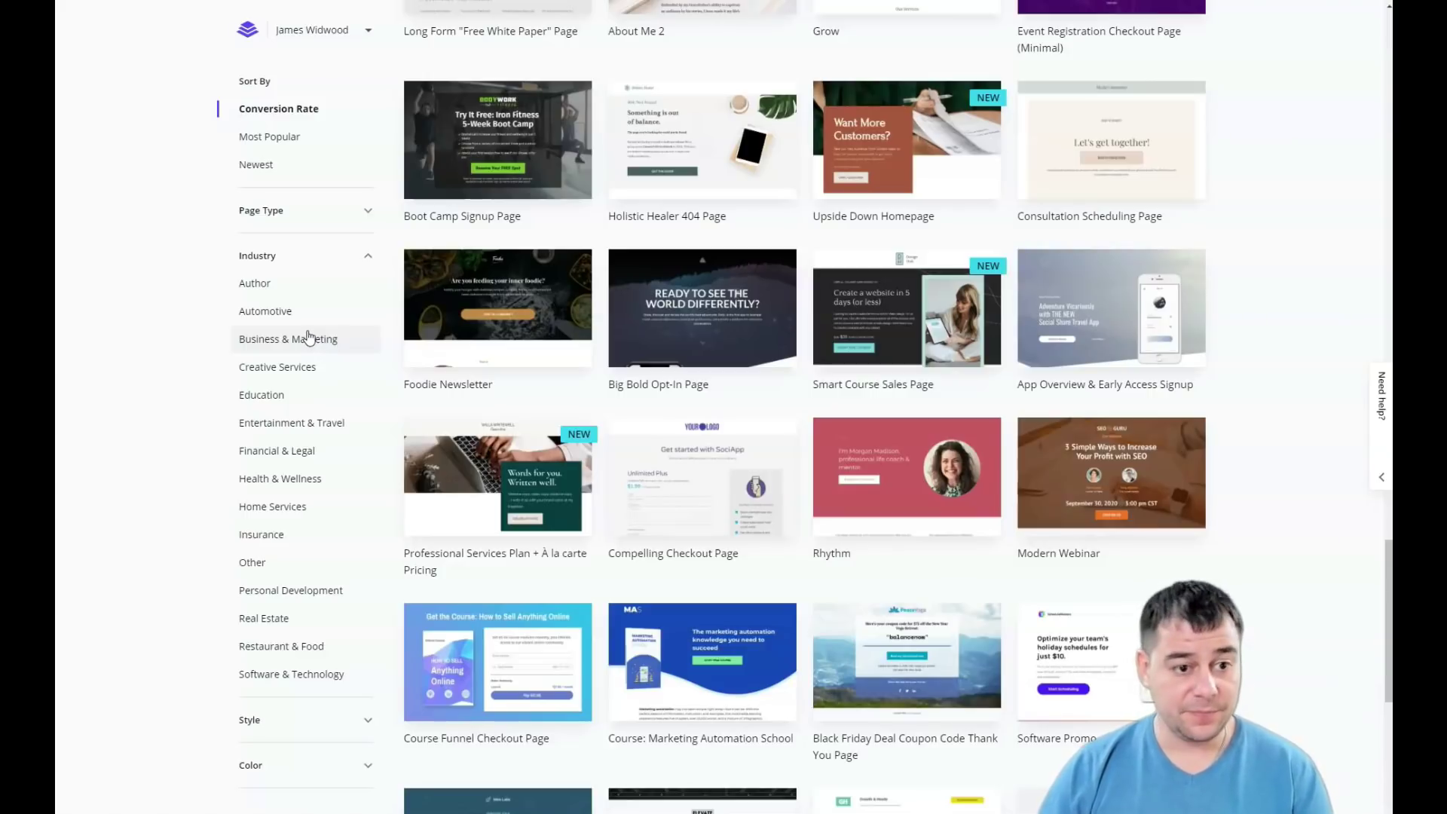
scroll(726, 349, up, 7)
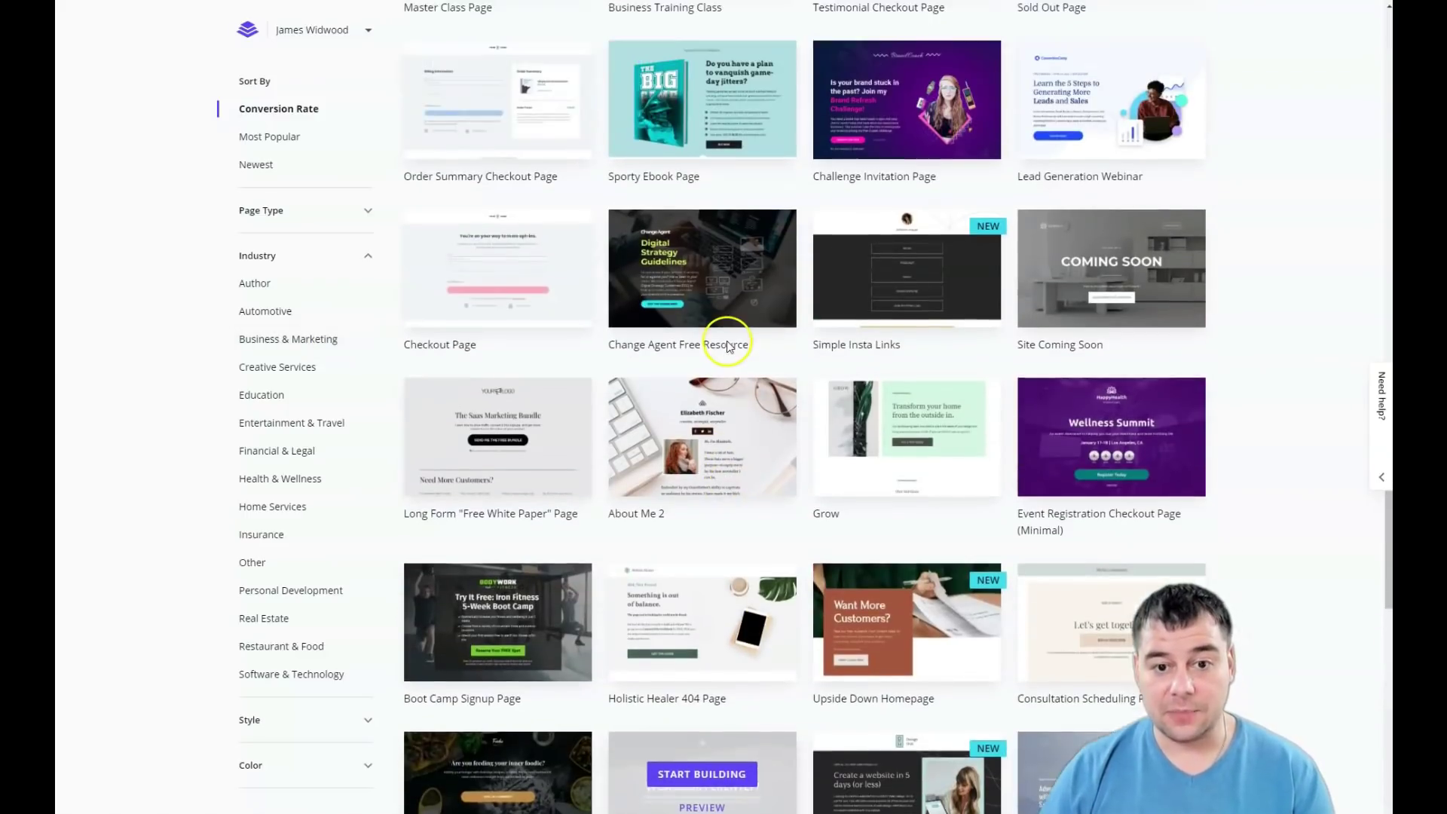
scroll(728, 346, up, 4)
scroll(728, 346, up, 5)
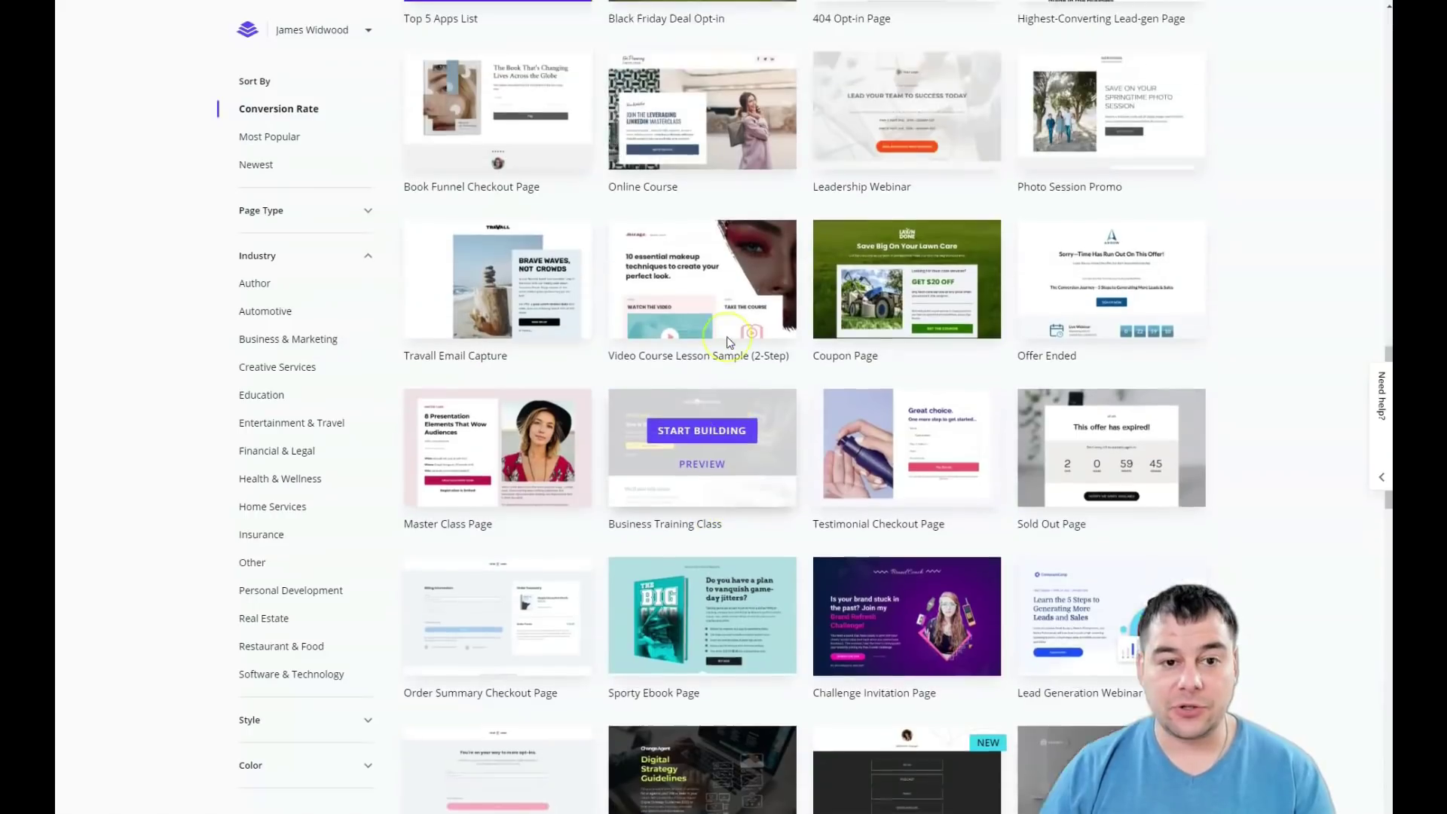
scroll(727, 336, up, 7)
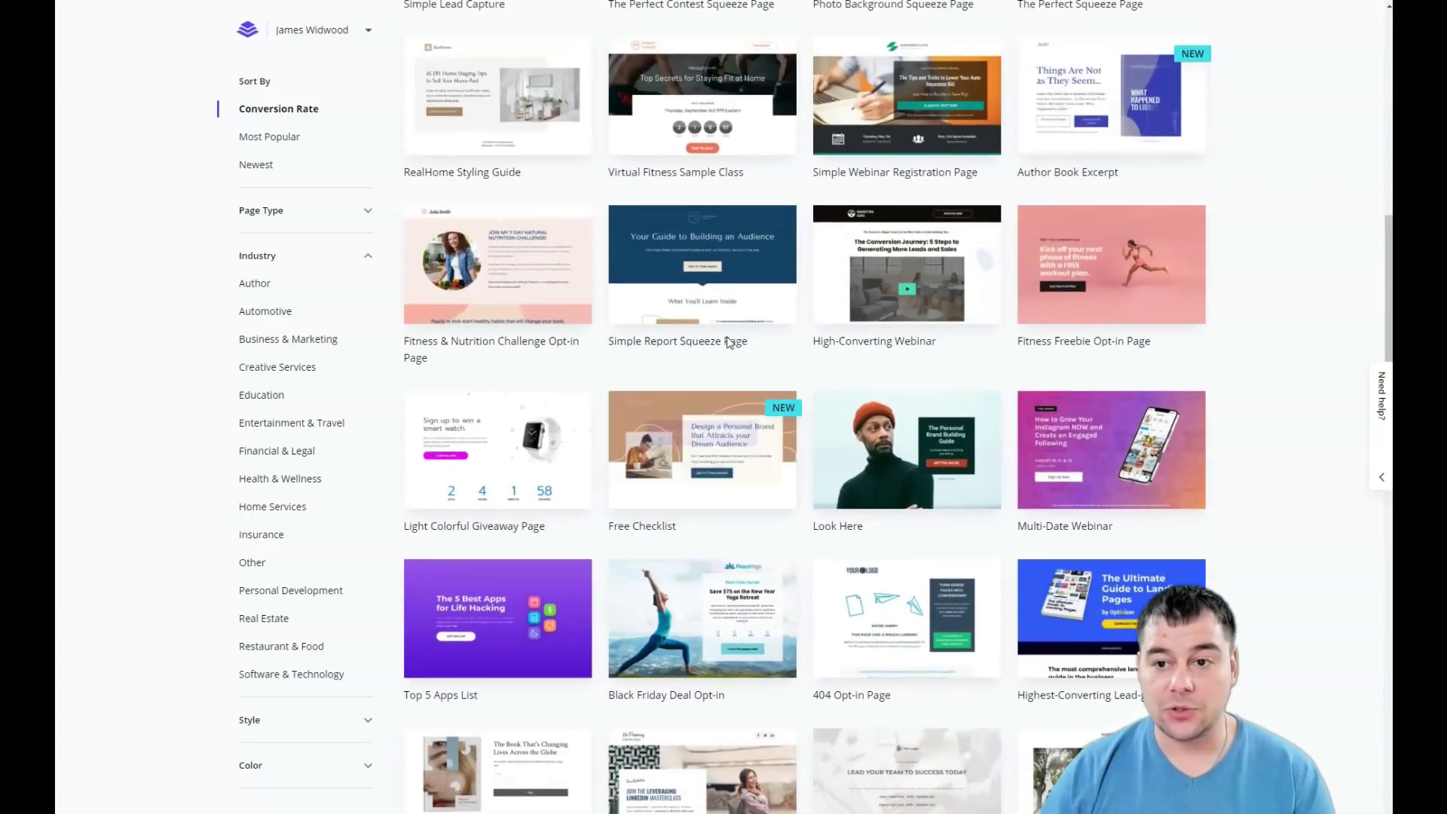
scroll(729, 335, up, 1)
mouse_move(1180, 356)
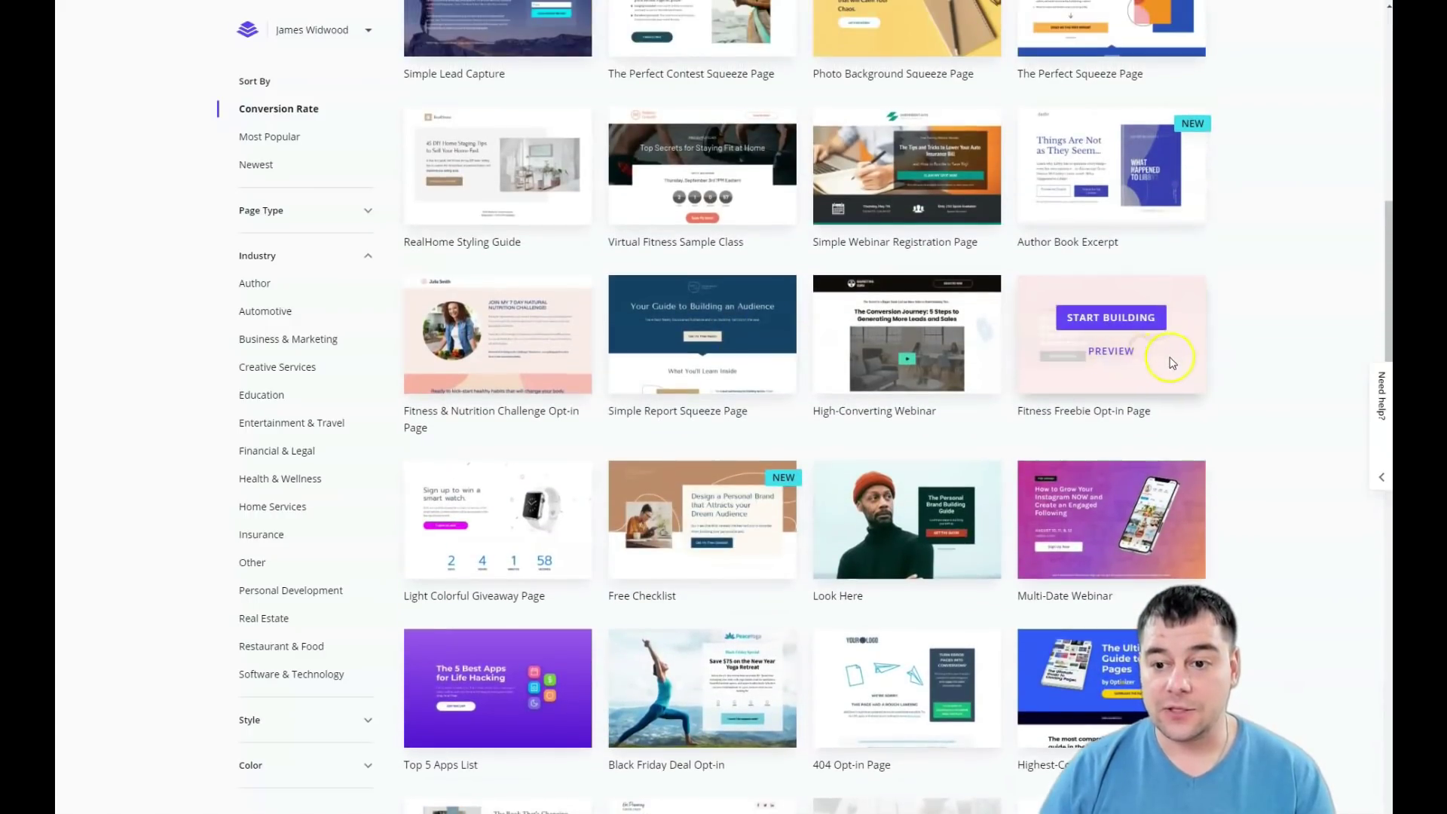
Build from the Fitness Freebie Opt-in template and create the page named 'Go fit'.
click(1110, 319)
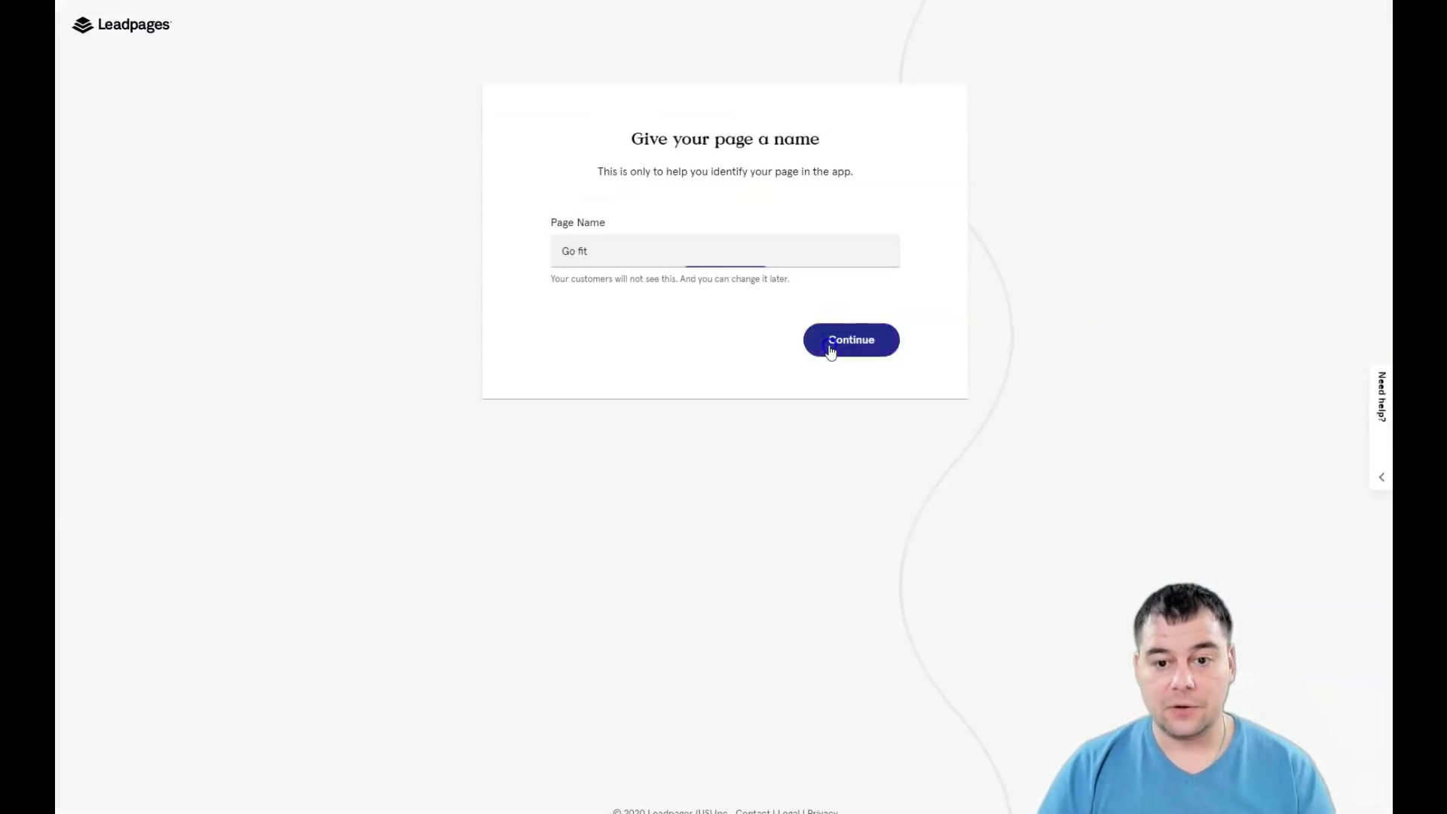
click(817, 340)
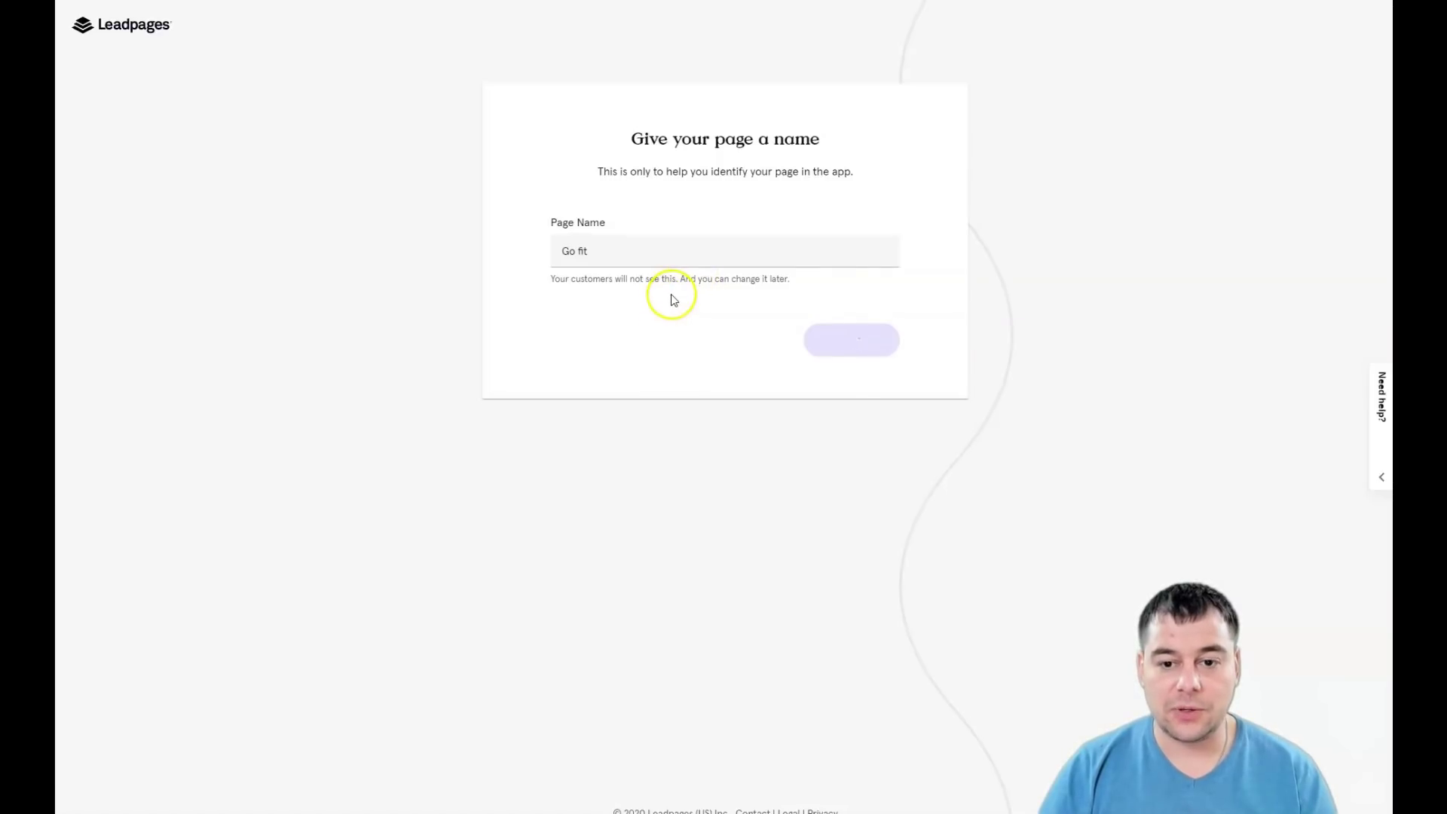
Look over the new 'Go fit' page and view its Body and Footer sections overview.
scroll(692, 273, down, 5)
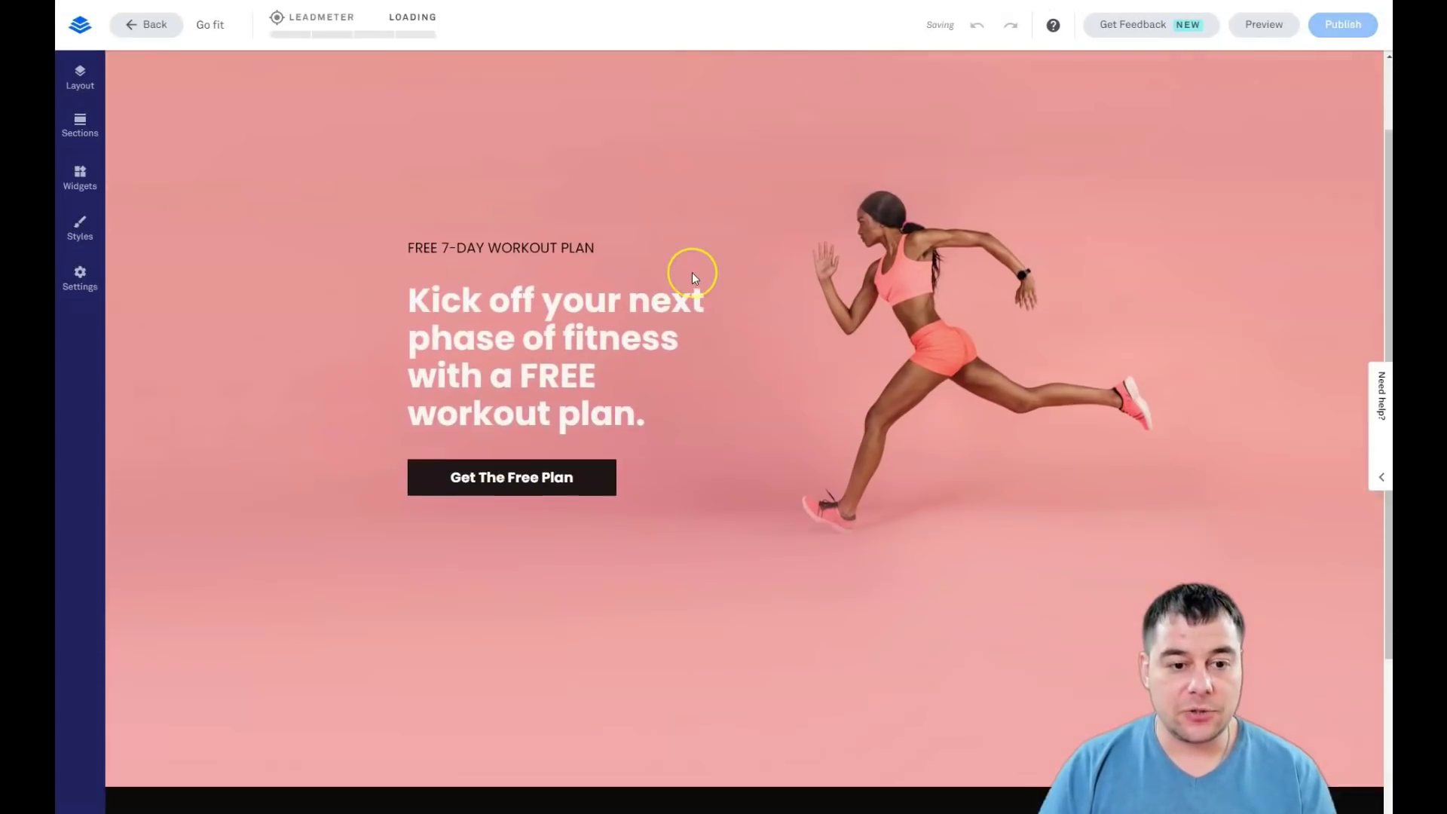
scroll(692, 273, up, 5)
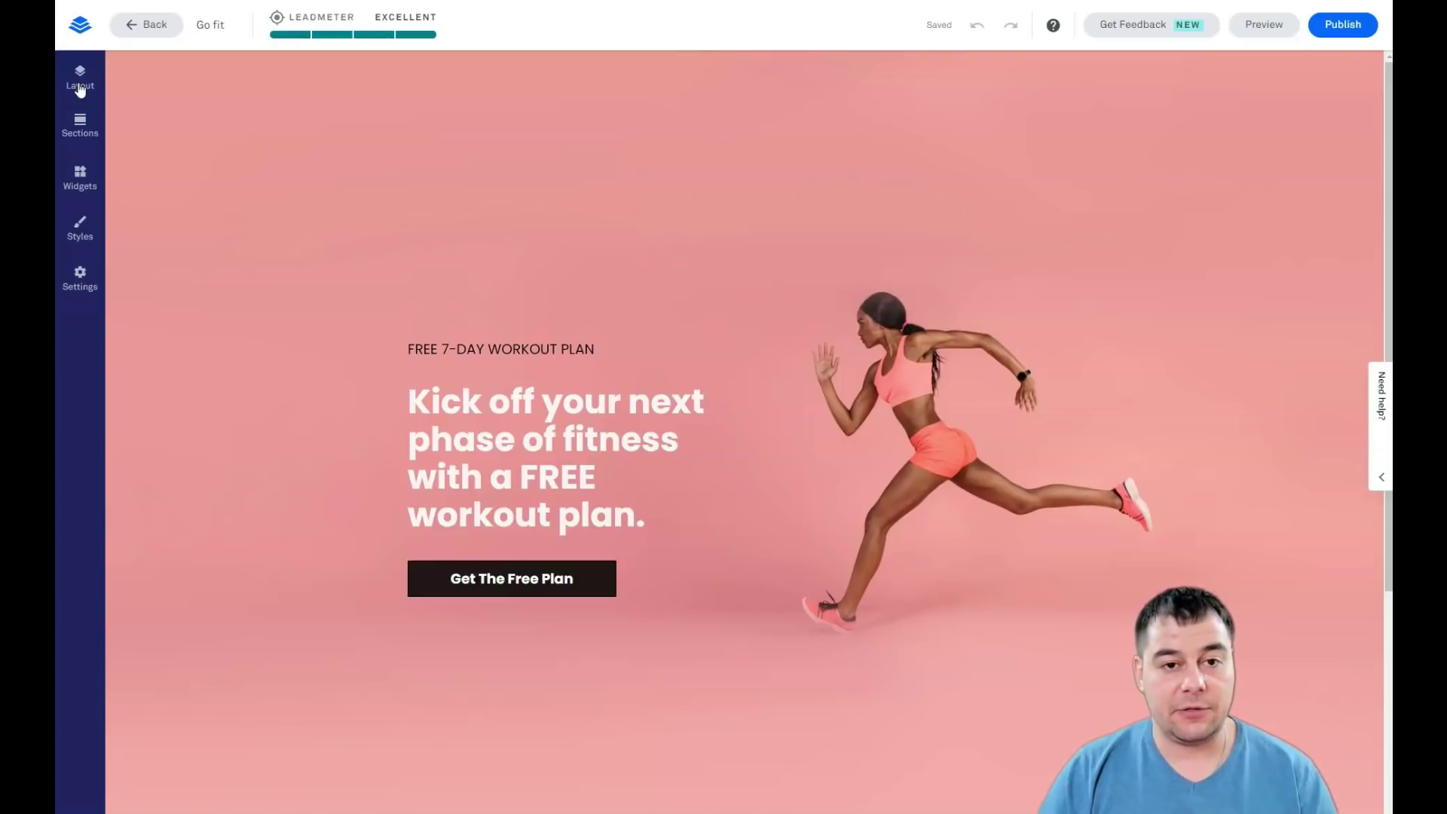
click(80, 85)
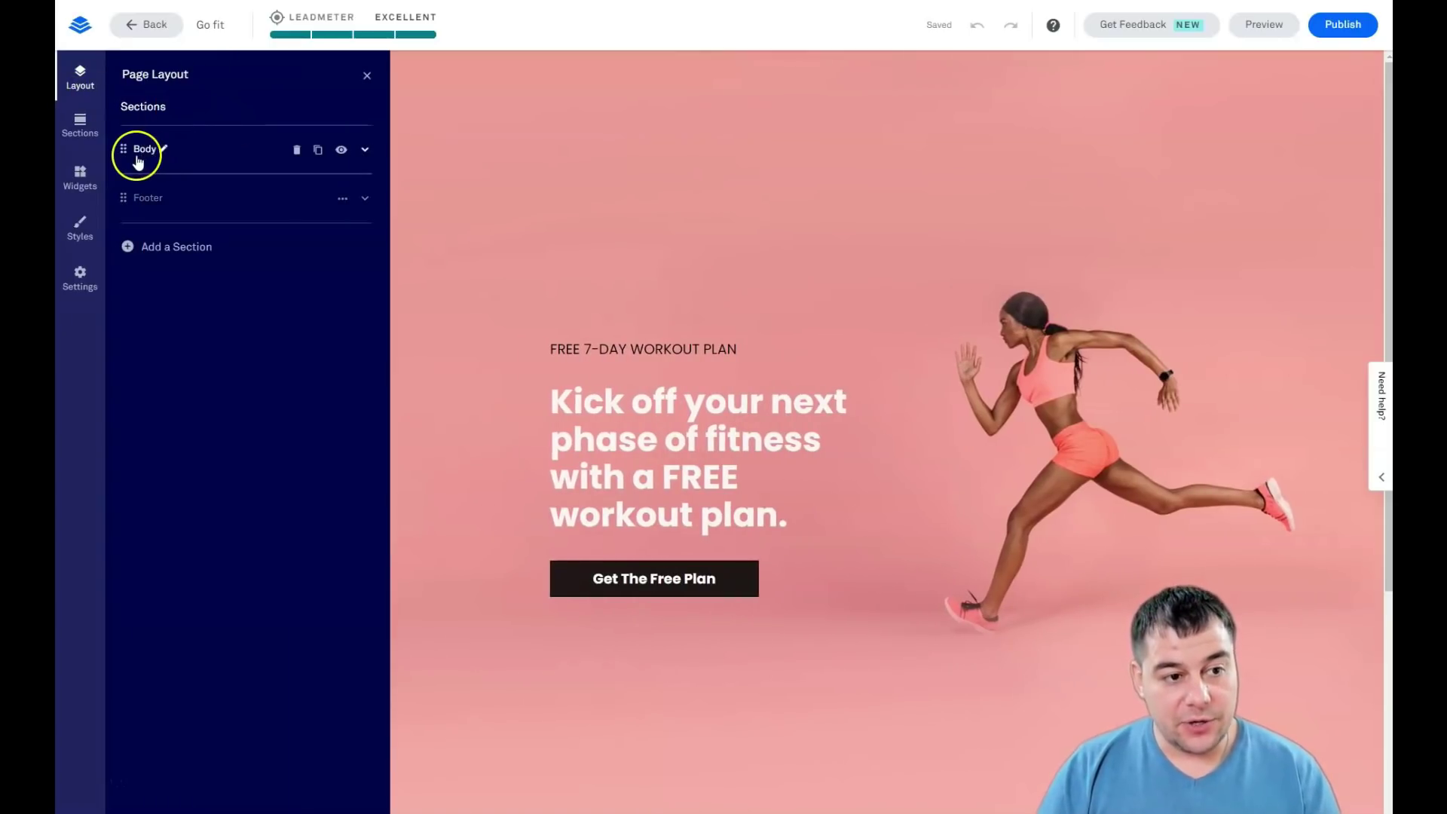
mouse_move(146, 196)
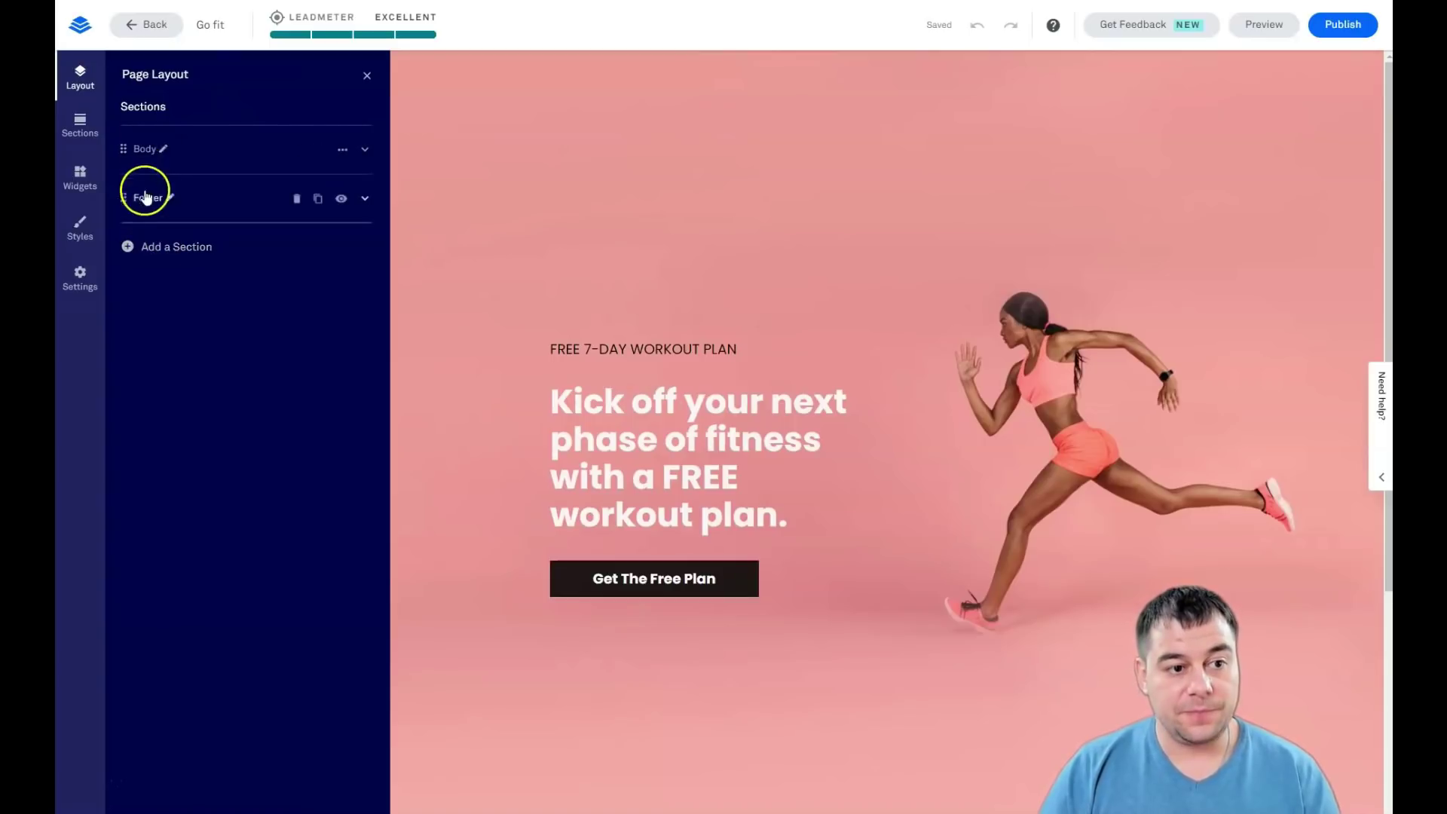
Add the first FAQs section layout to the page.
click(144, 251)
click(273, 133)
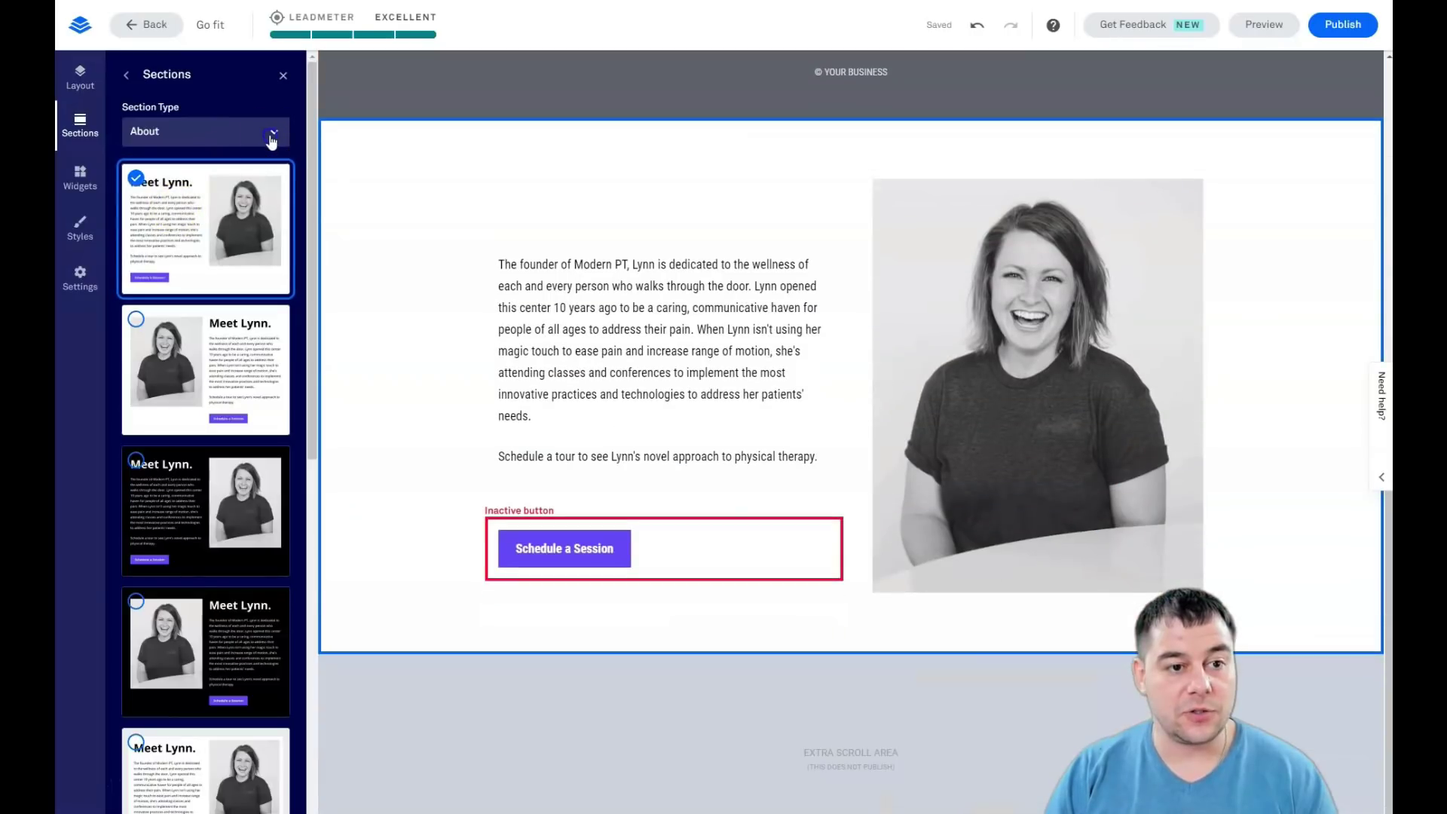
click(200, 248)
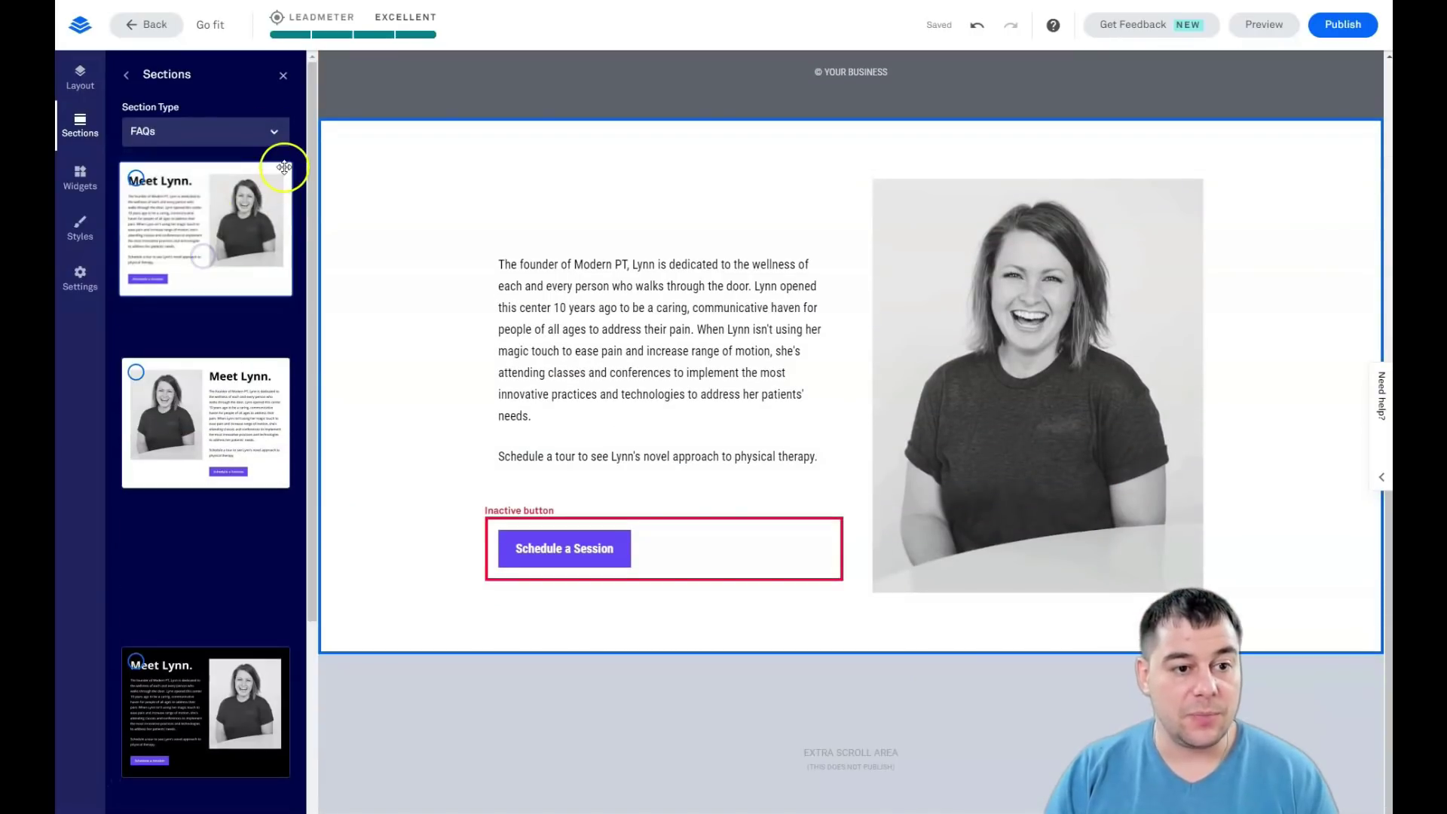
drag(217, 235, 926, 166)
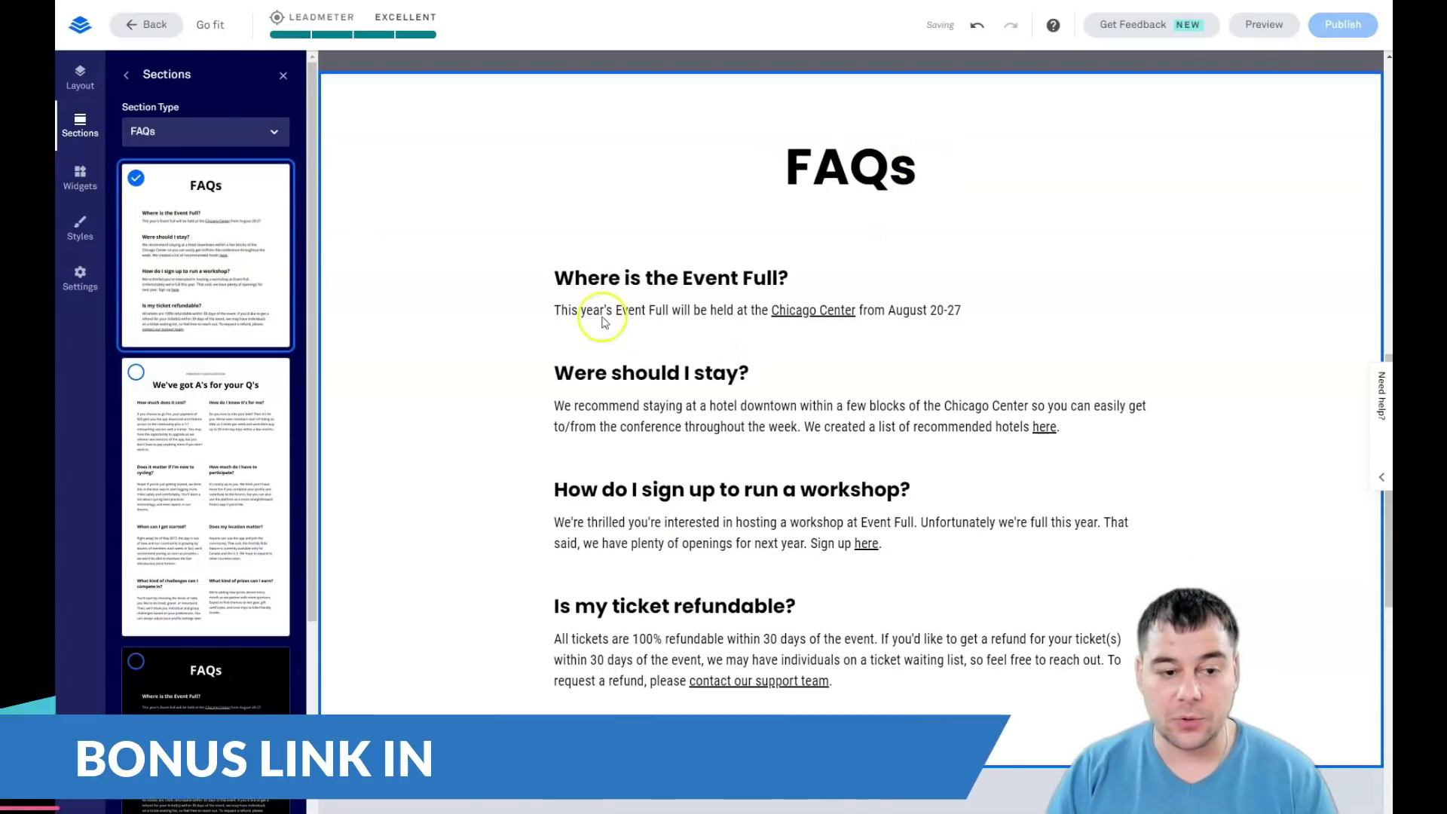
Insert a blank two-column section above the FAQs section.
click(273, 132)
scroll(168, 297, down, 3)
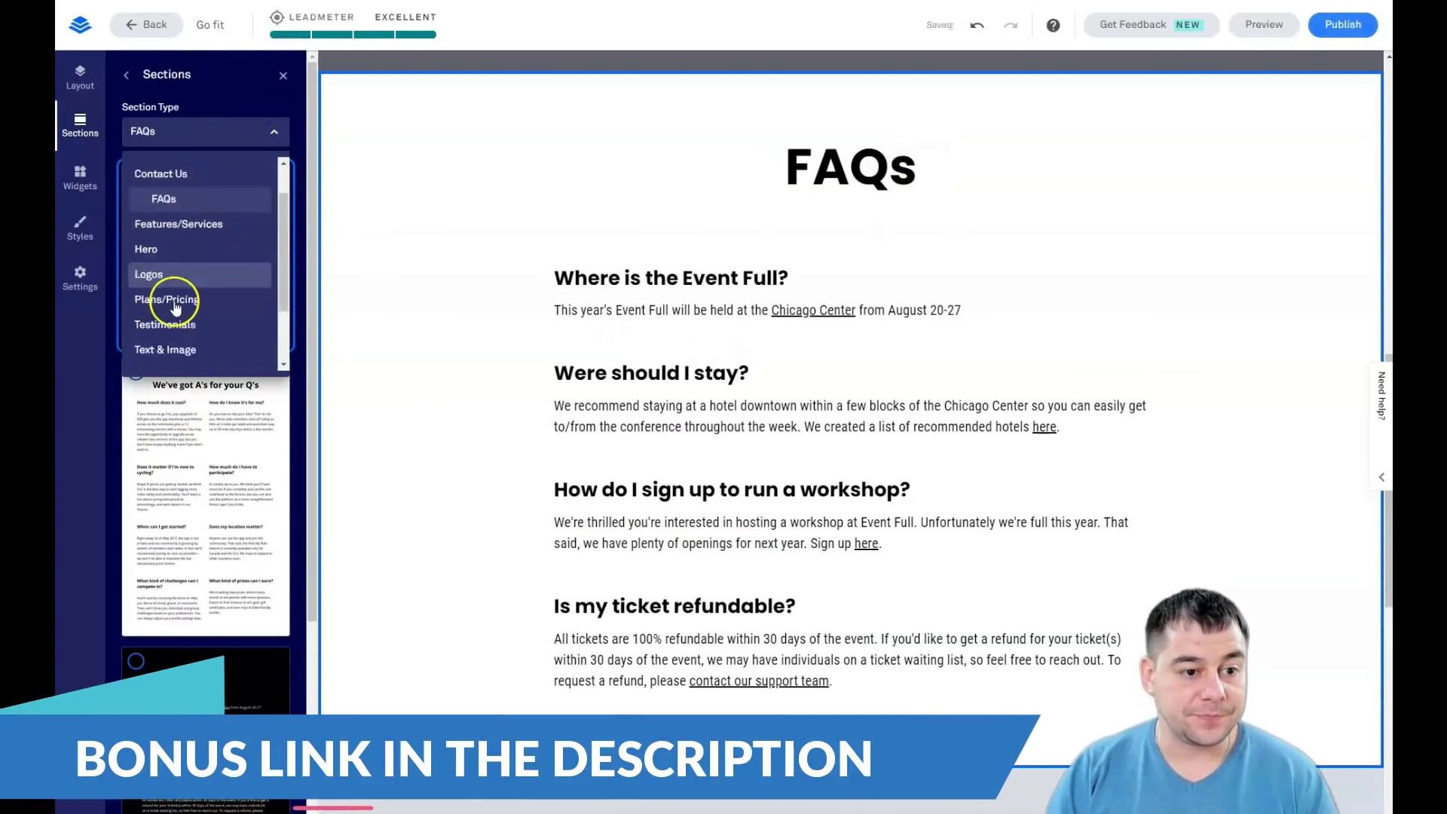
click(162, 315)
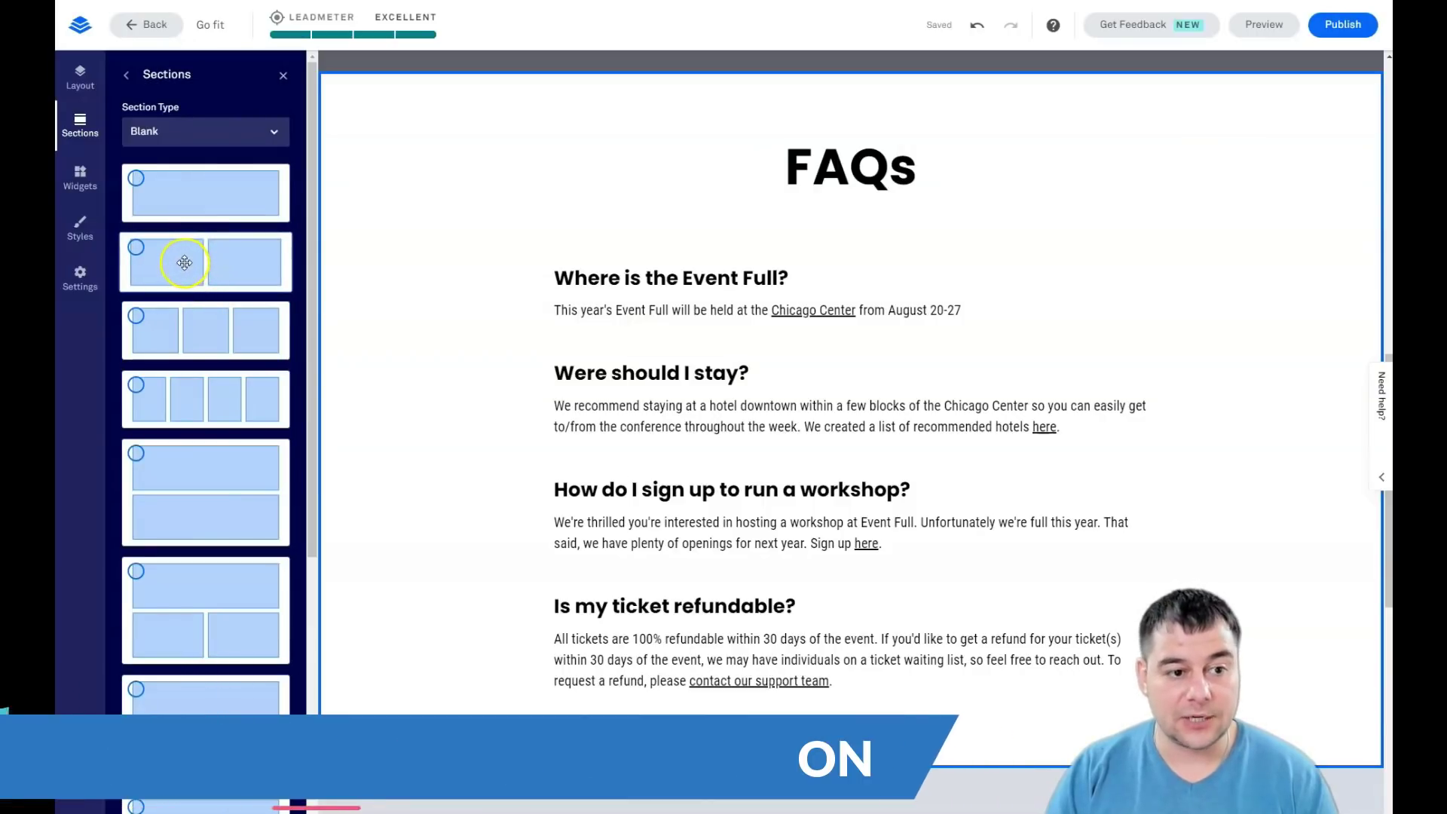
drag(164, 254, 835, 120)
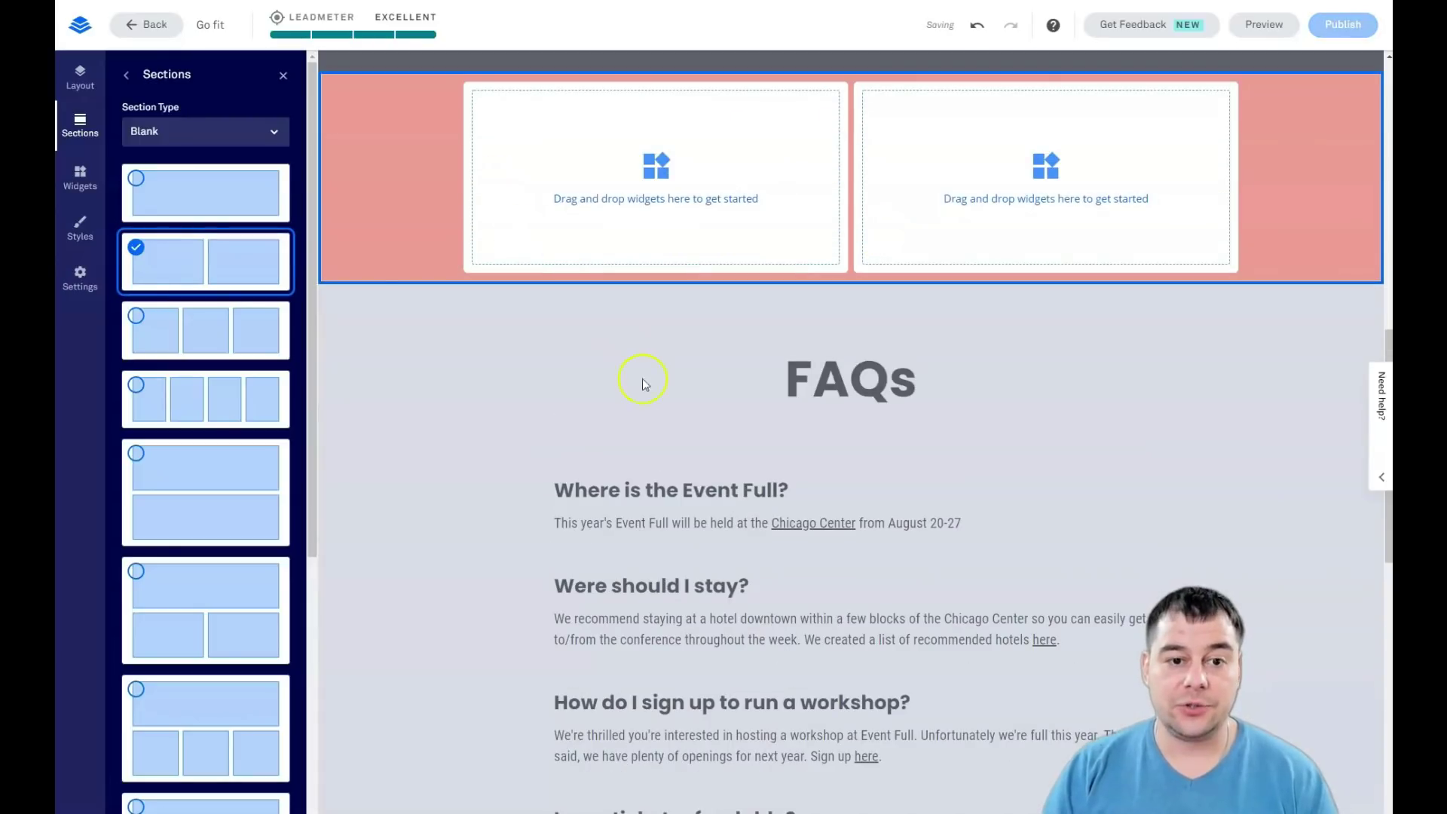
Delete the FAQs section from the page's section overview.
click(283, 75)
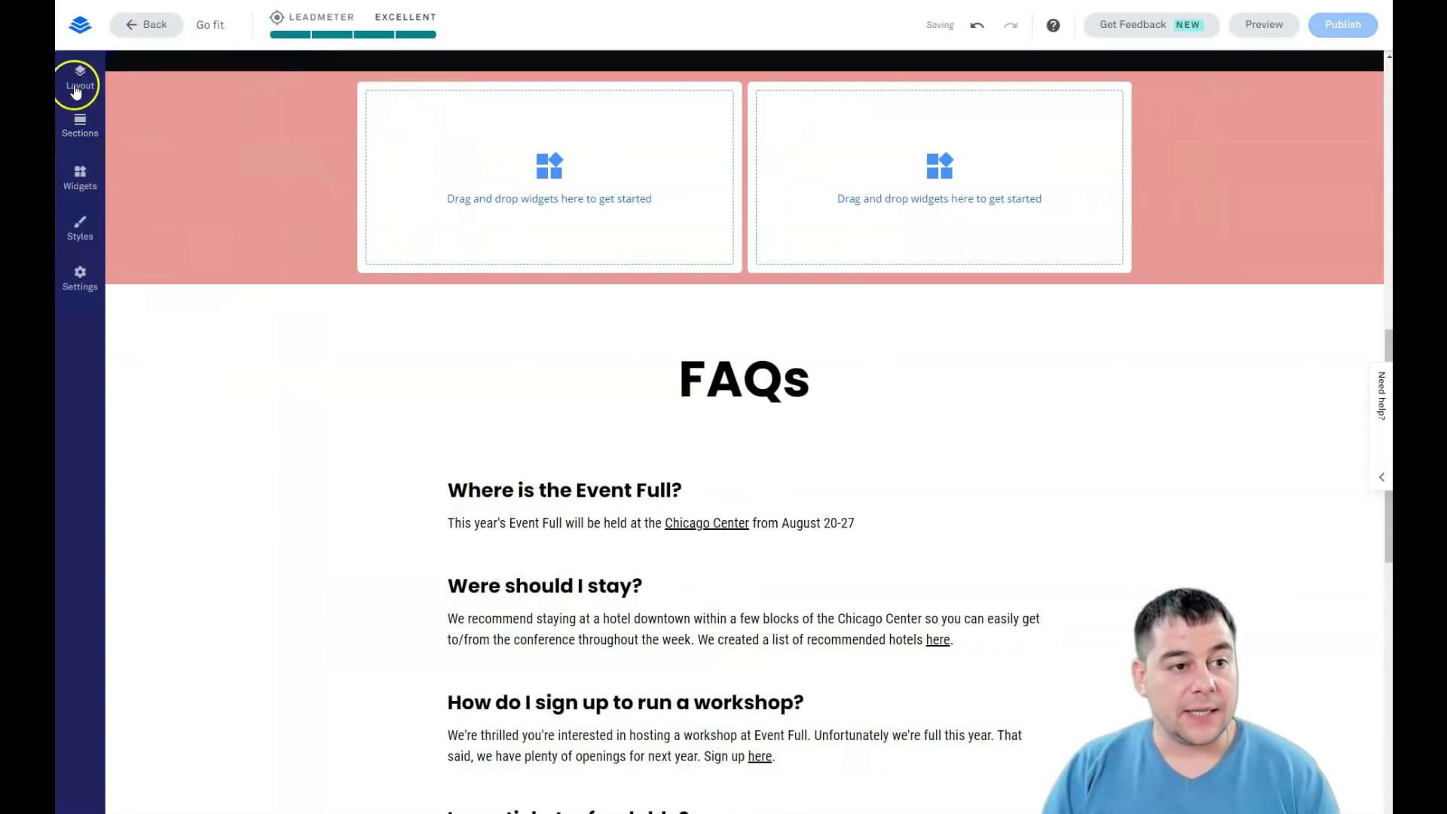
click(77, 84)
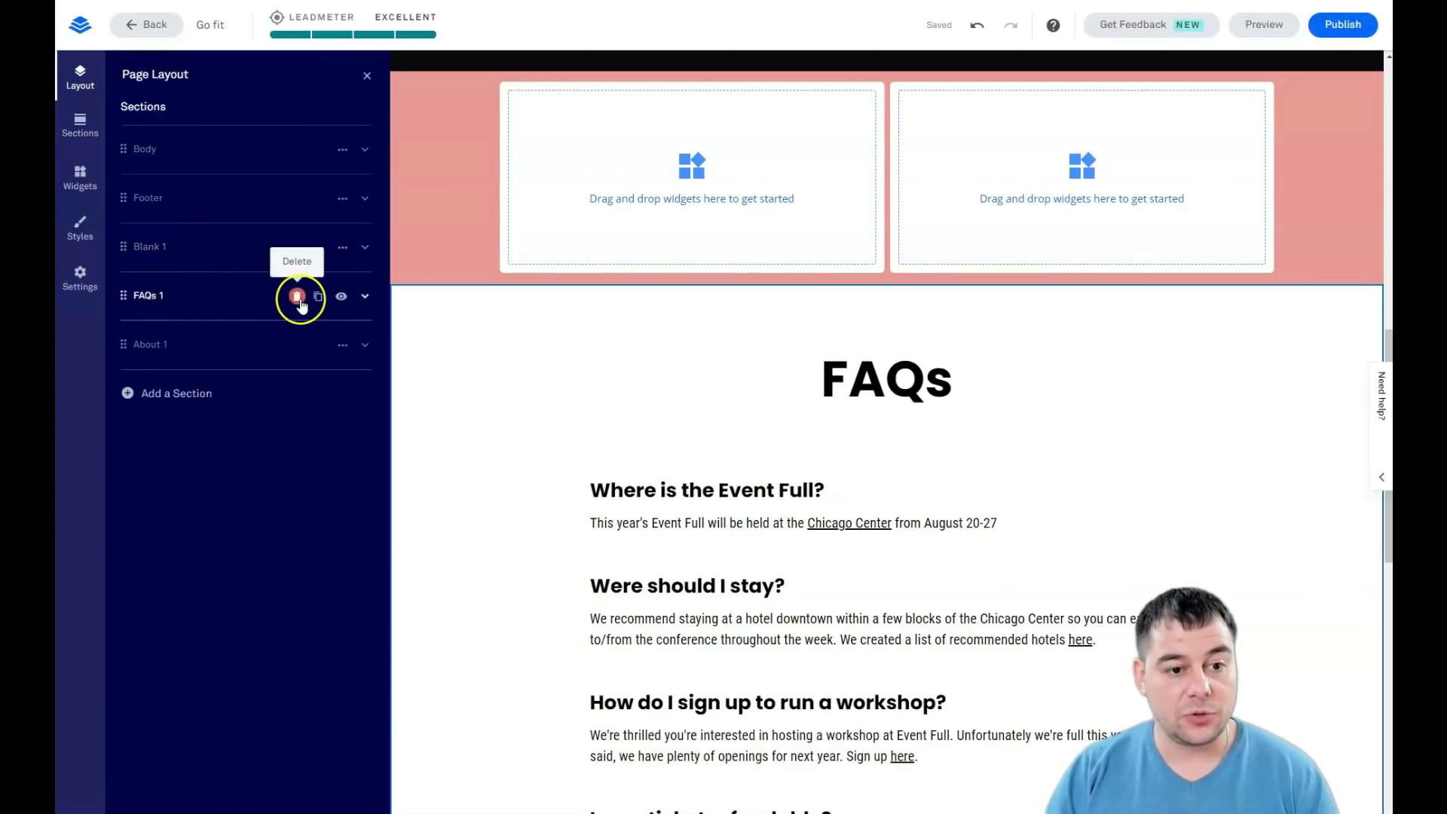
click(298, 297)
click(255, 295)
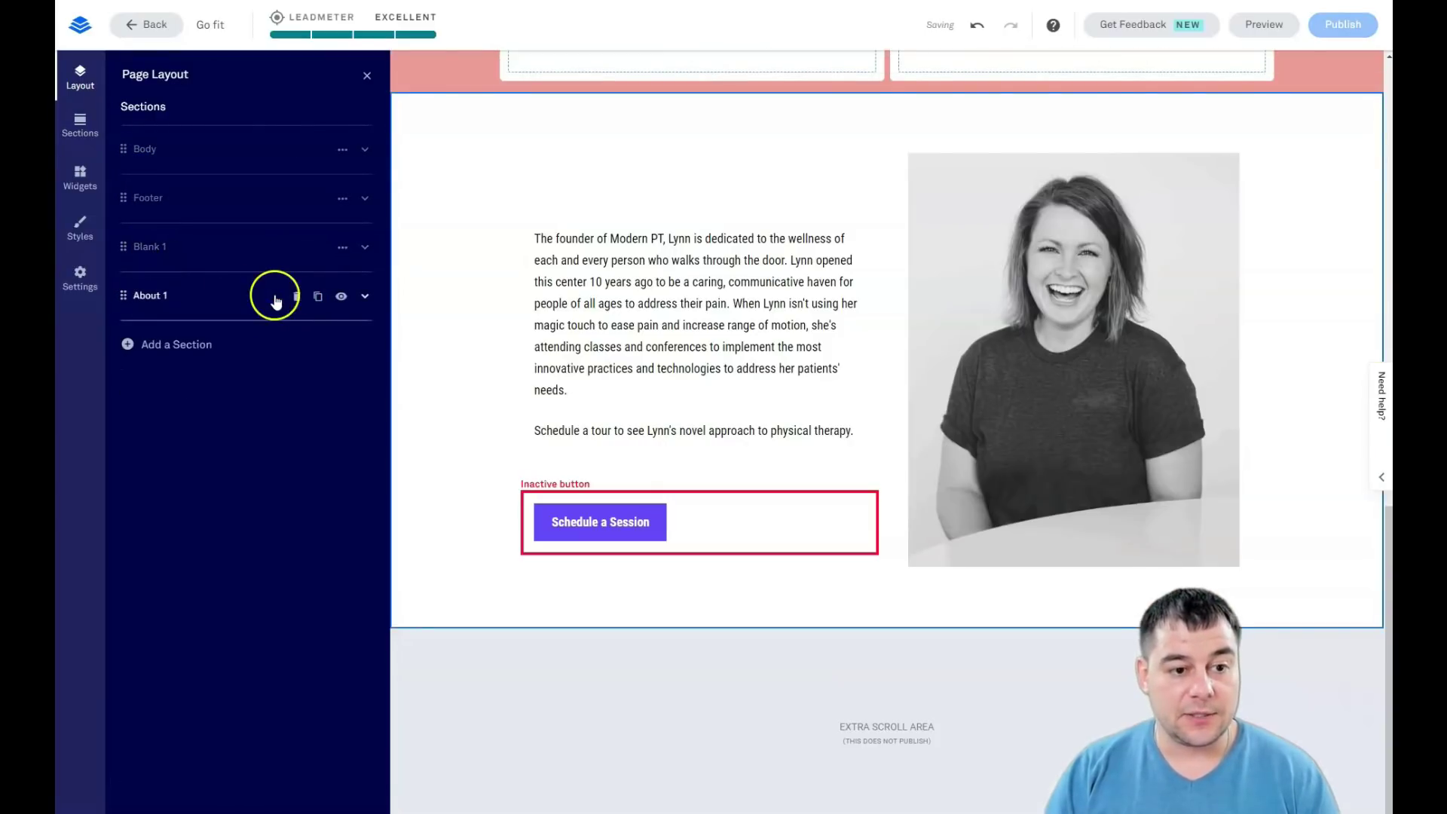
Delete the About section and move the Footer below the Blank 1 section.
click(297, 296)
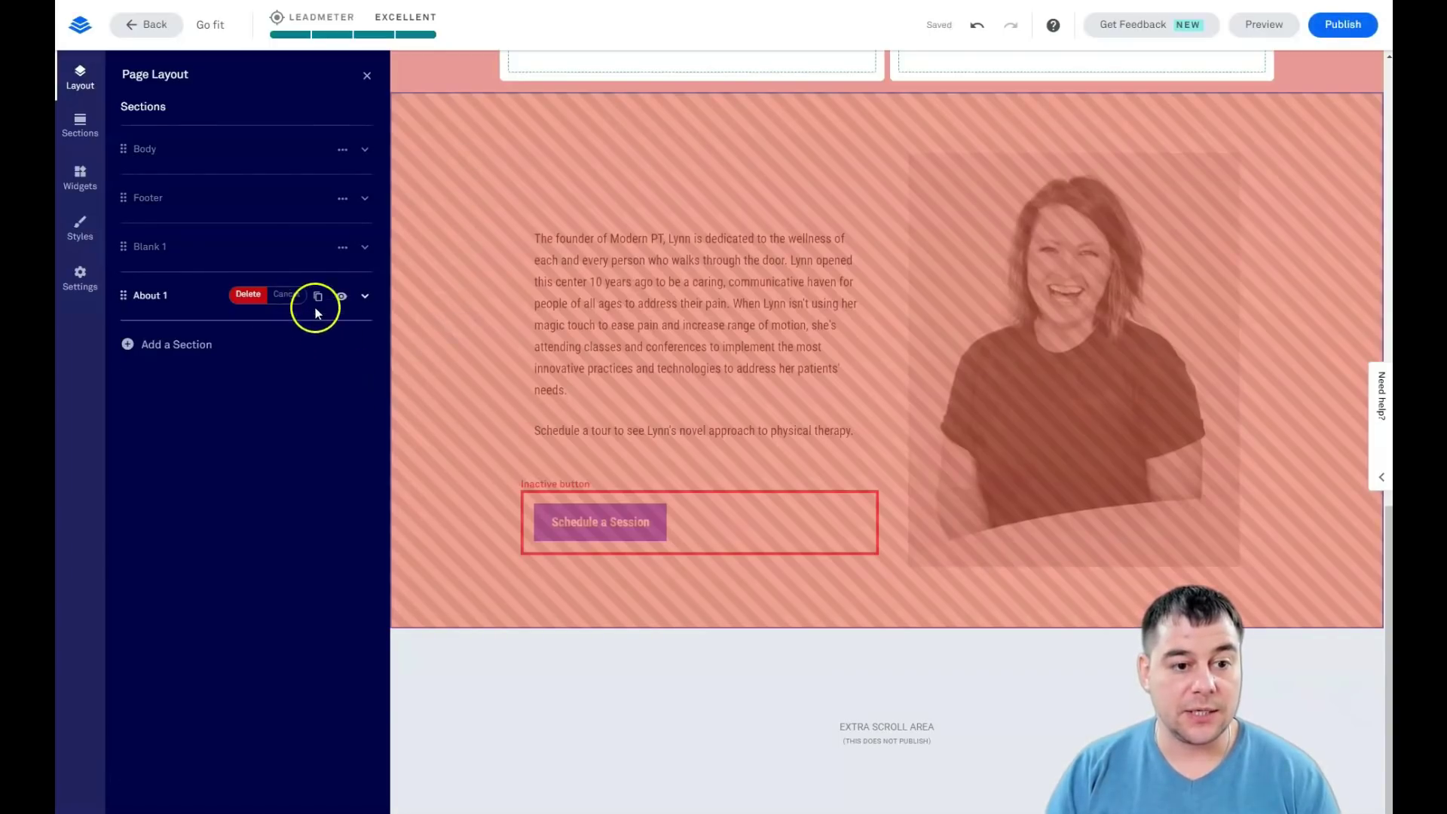
click(286, 294)
click(457, 103)
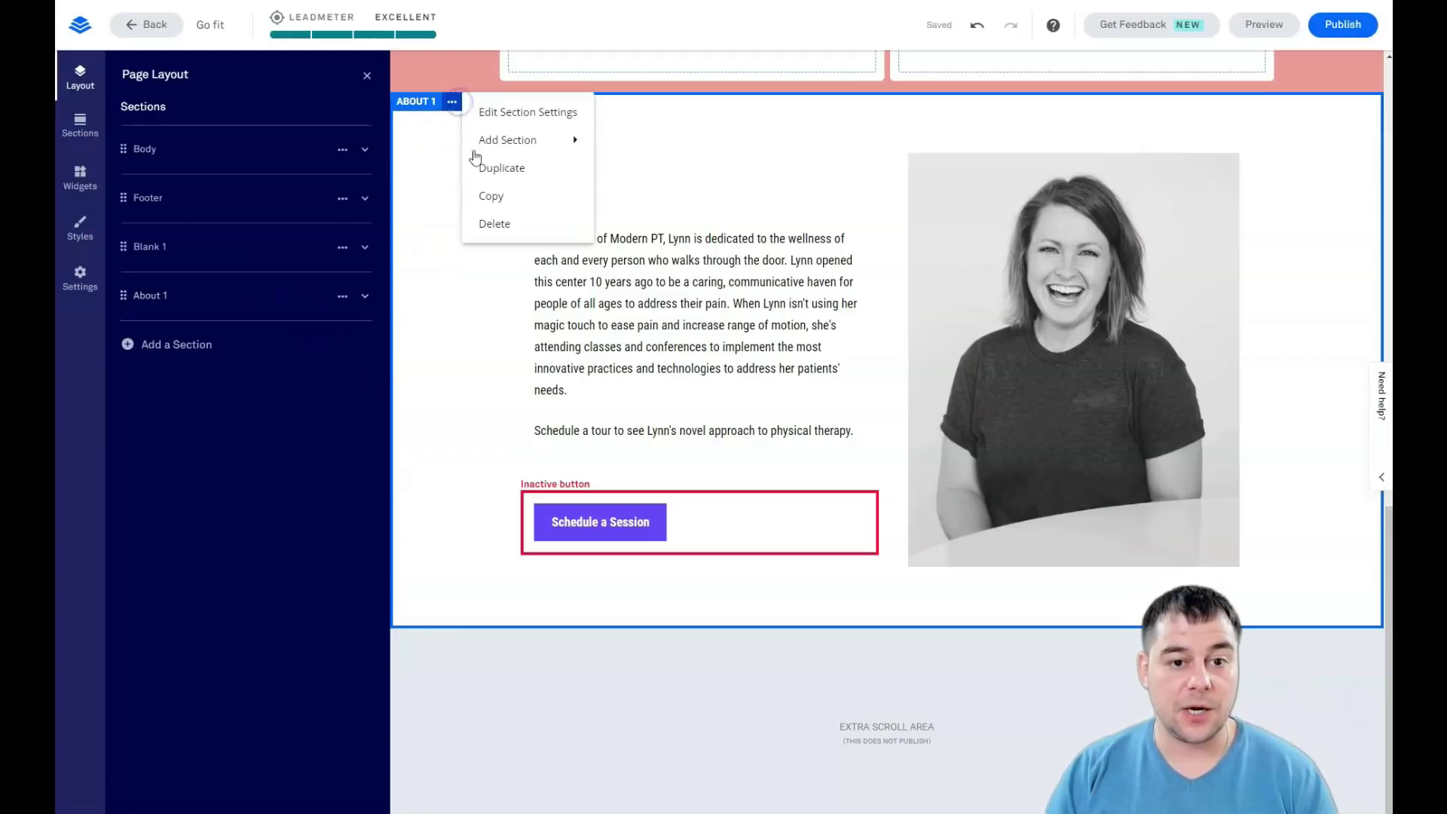
click(504, 227)
click(534, 185)
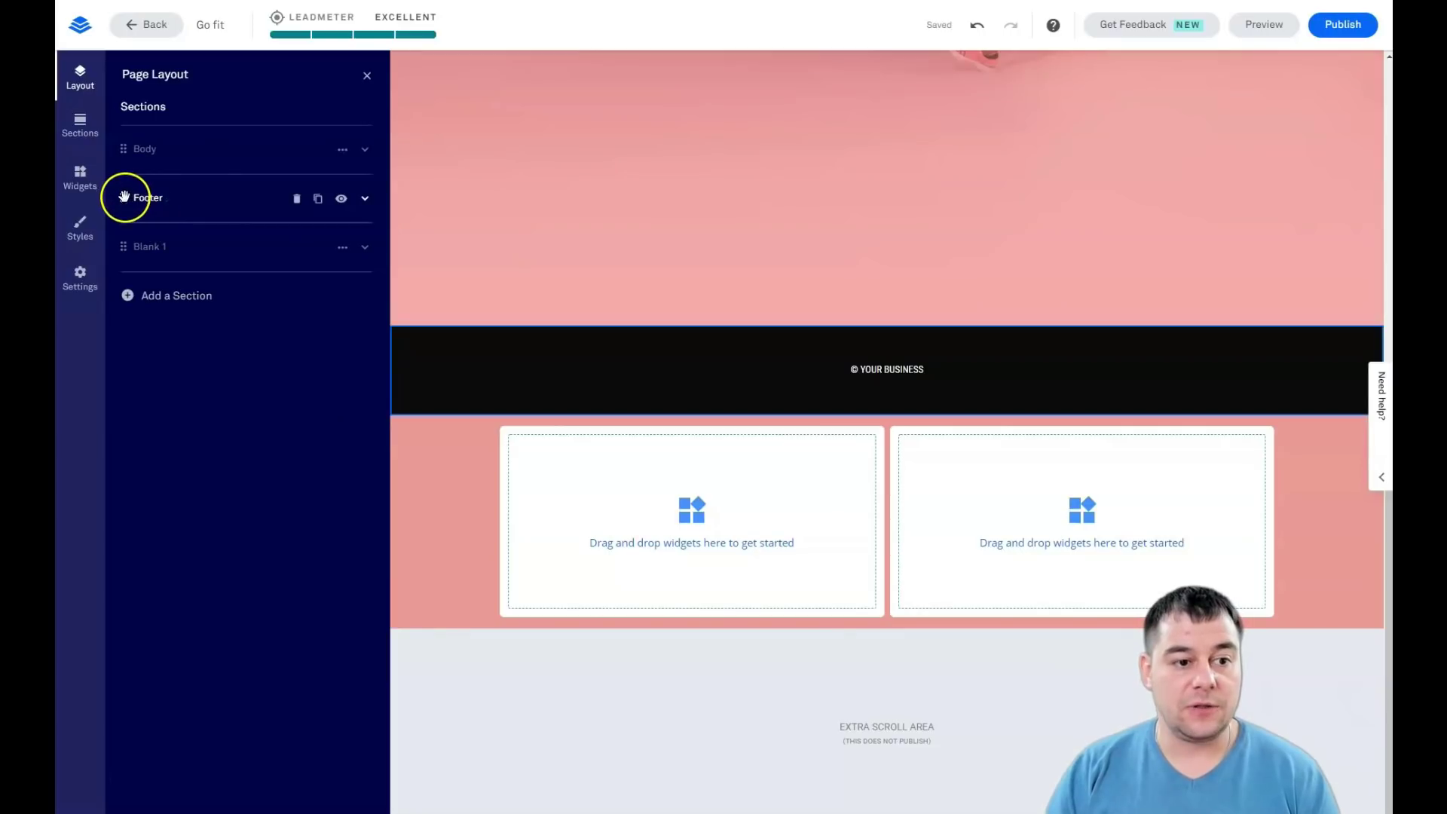
mouse_move(124, 196)
mouse_down()
mouse_move(127, 242)
mouse_move(136, 214)
mouse_up()
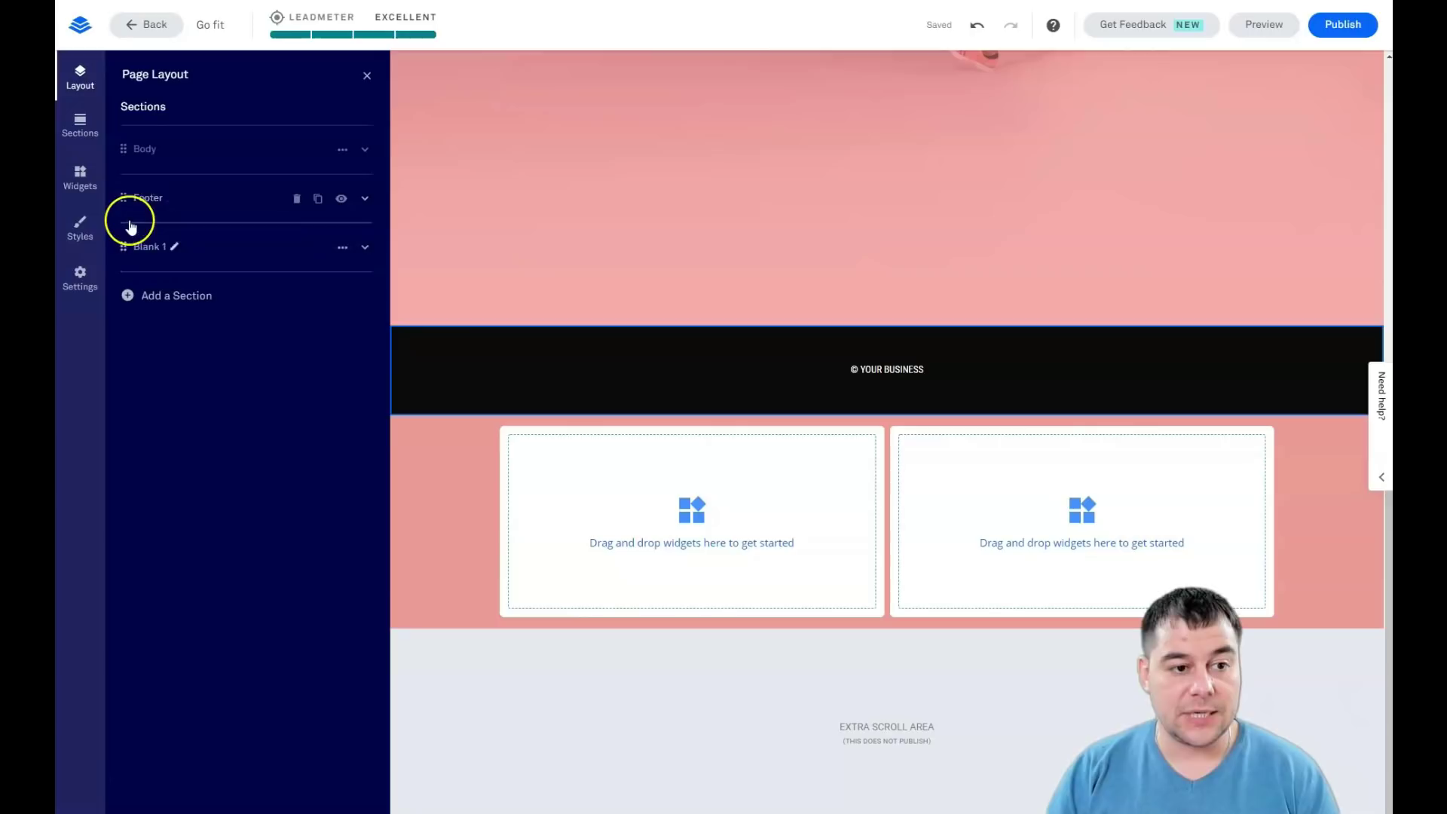
drag(123, 199, 125, 256)
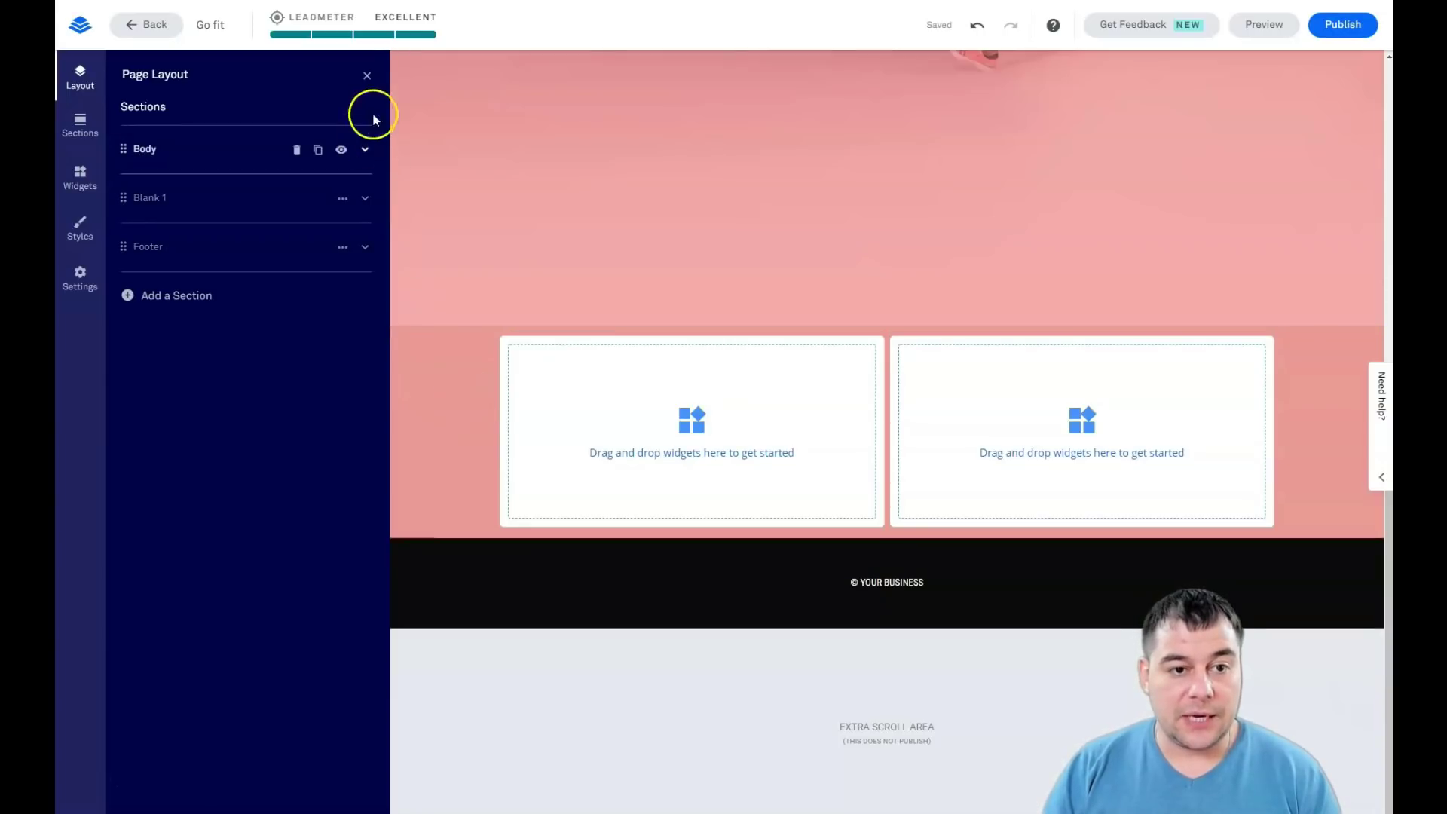
Place a video left and Sign Up button right in Blank 1, widen the video, add spacing above.
click(366, 77)
click(80, 174)
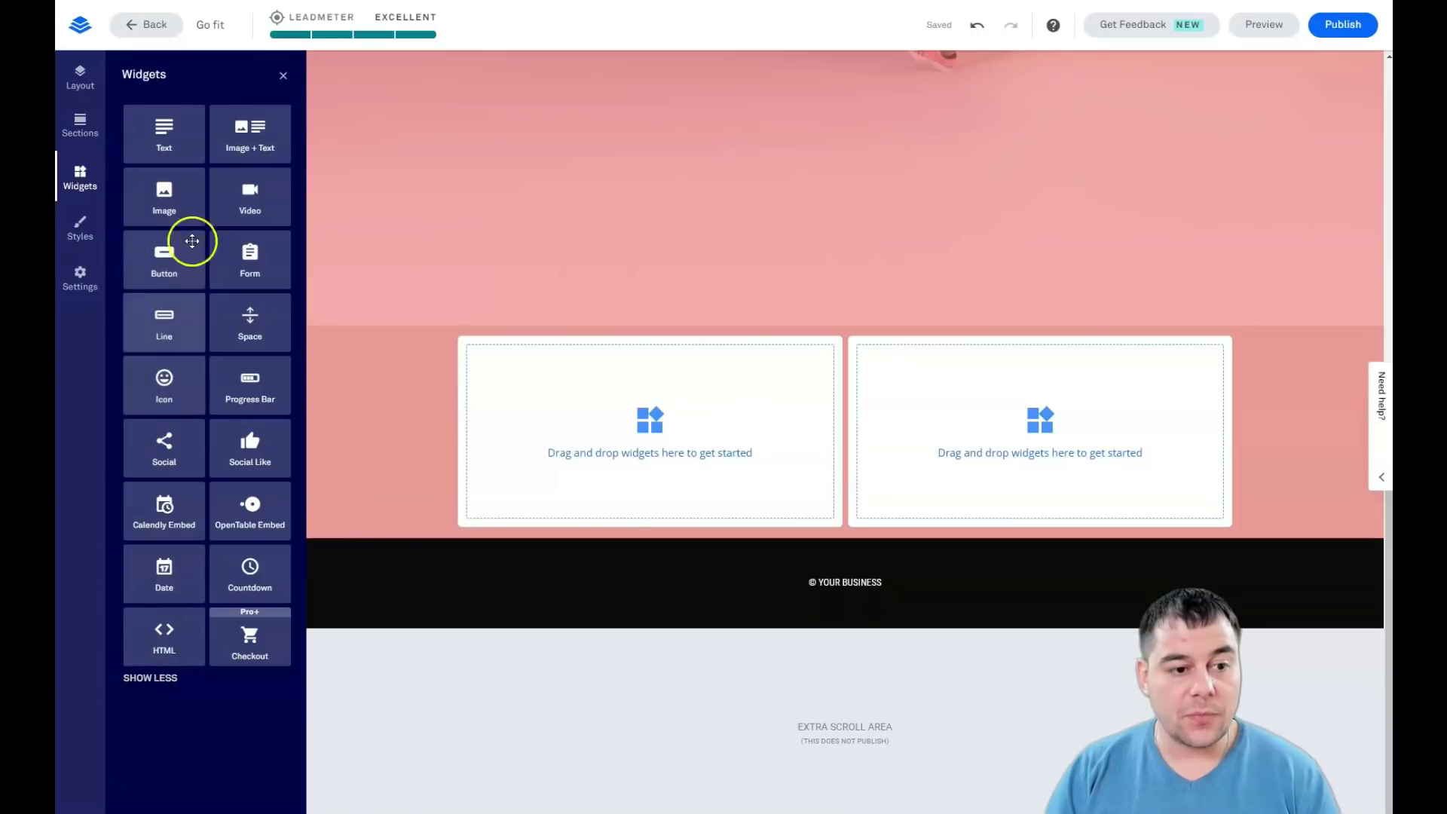
click(151, 677)
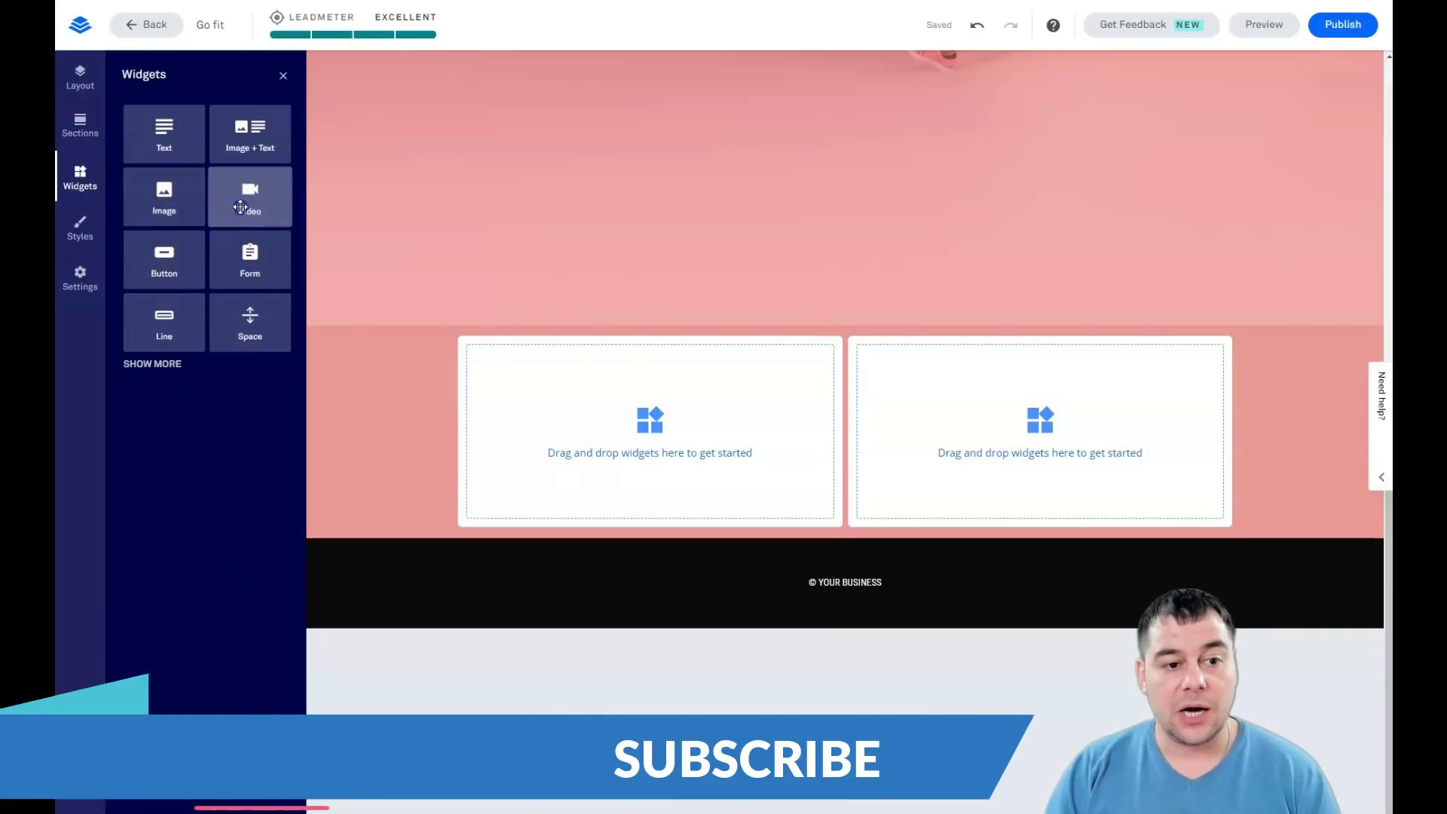
drag(246, 207, 655, 414)
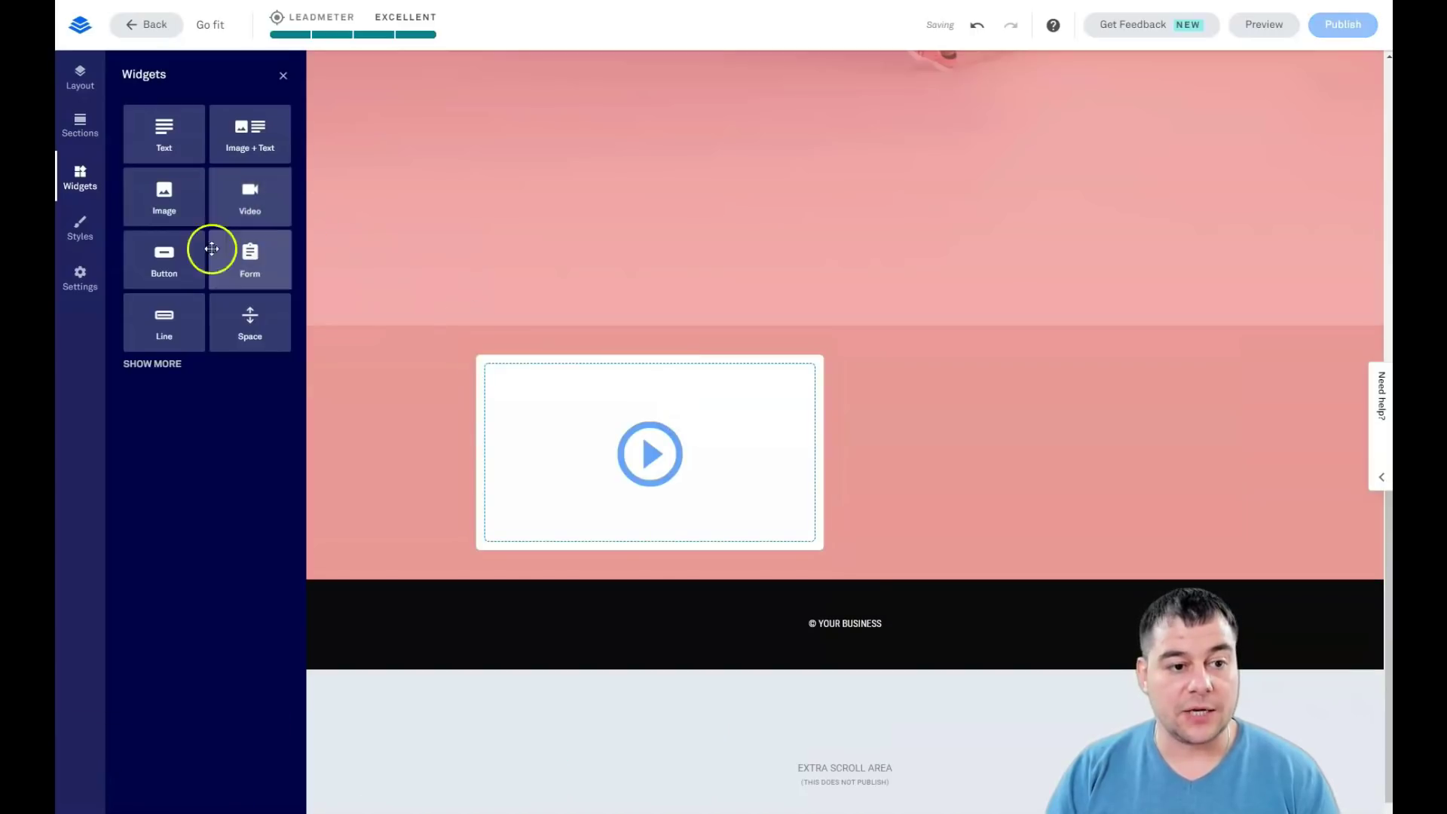
drag(175, 260, 1033, 456)
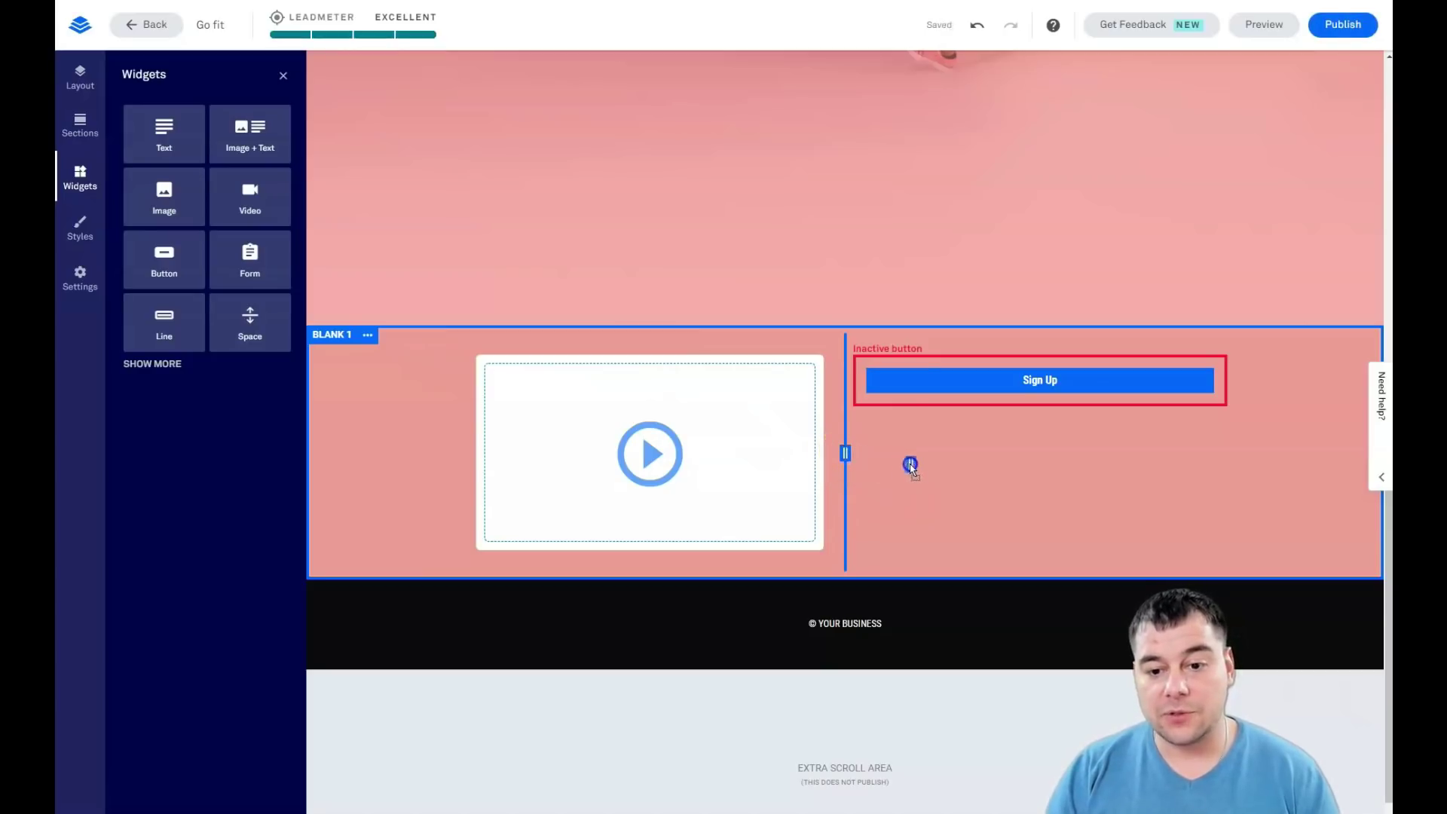
drag(911, 465, 1064, 470)
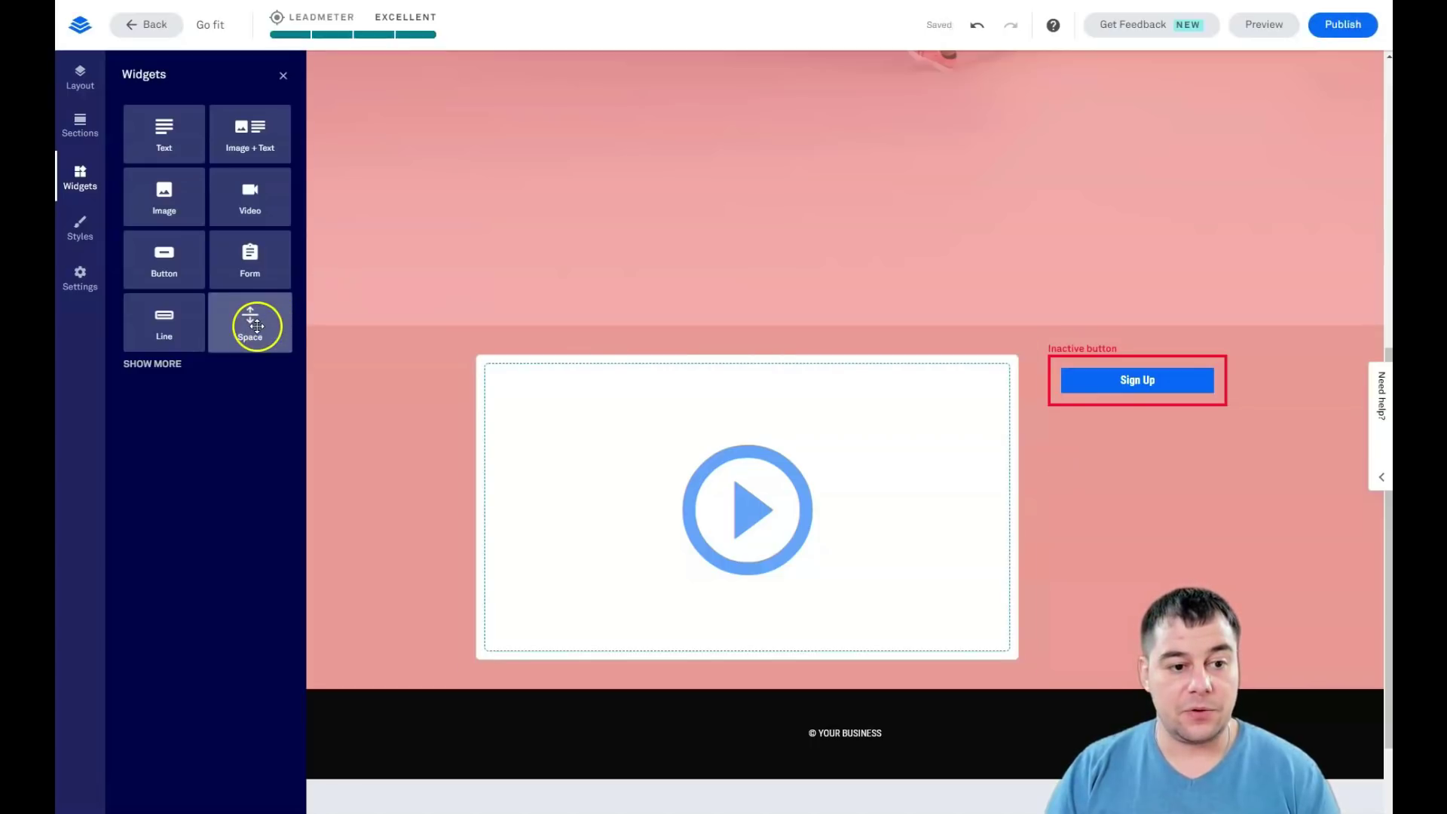
drag(269, 324, 1139, 457)
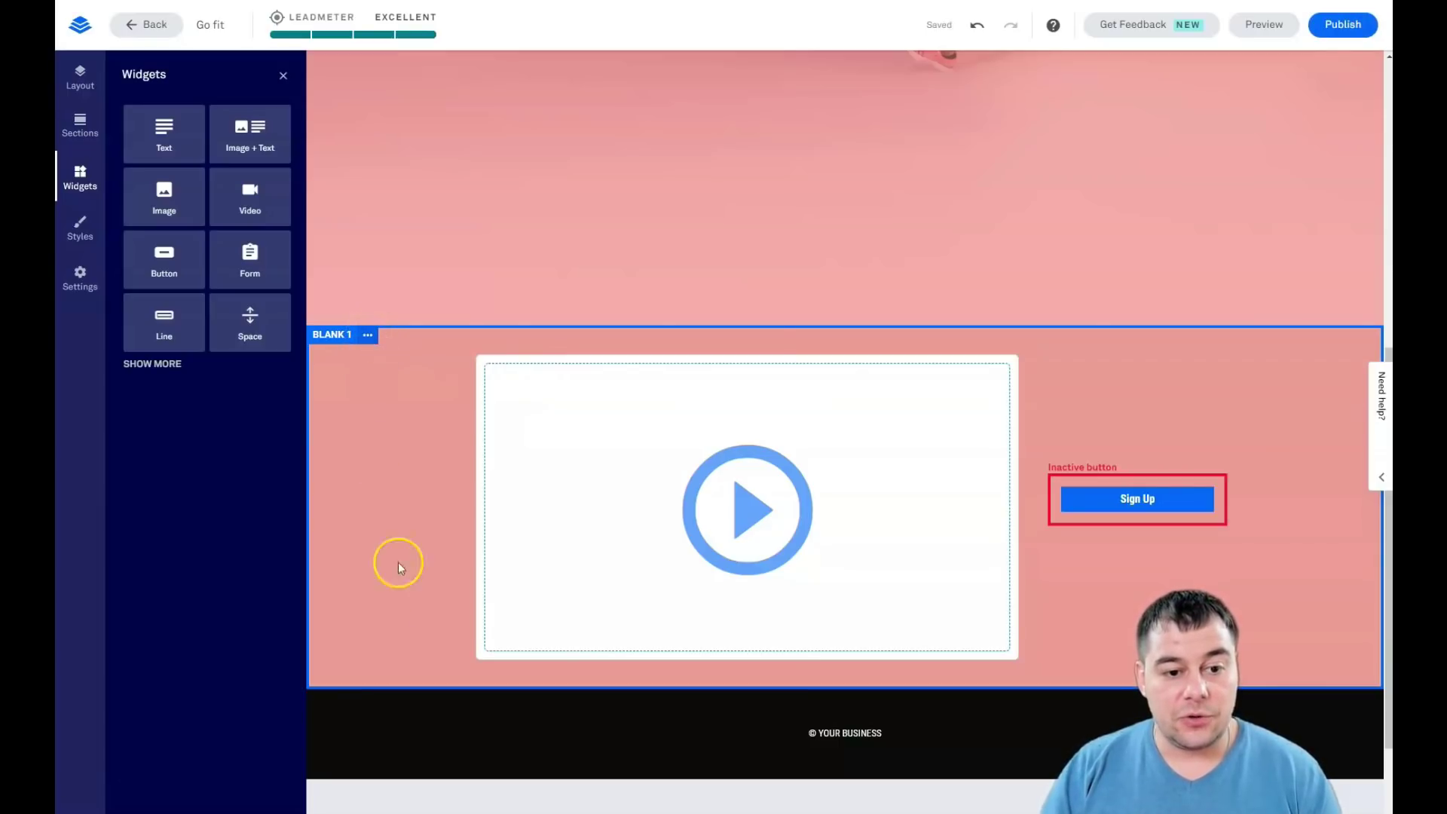
Try Blank 1's minimum height at 50%, revert to Auto, and scroll back to the hero.
click(368, 336)
click(421, 351)
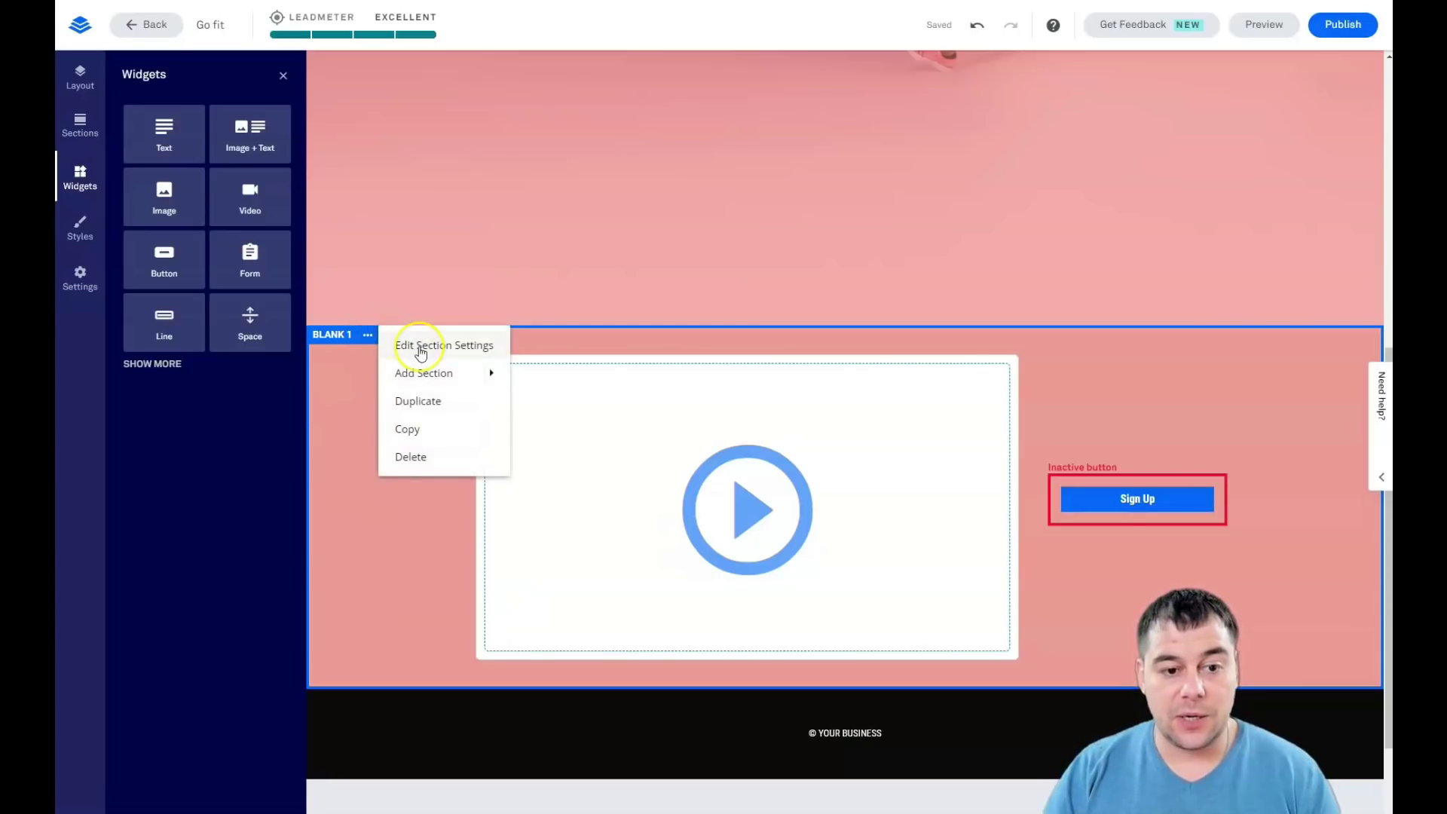
mouse_move(427, 383)
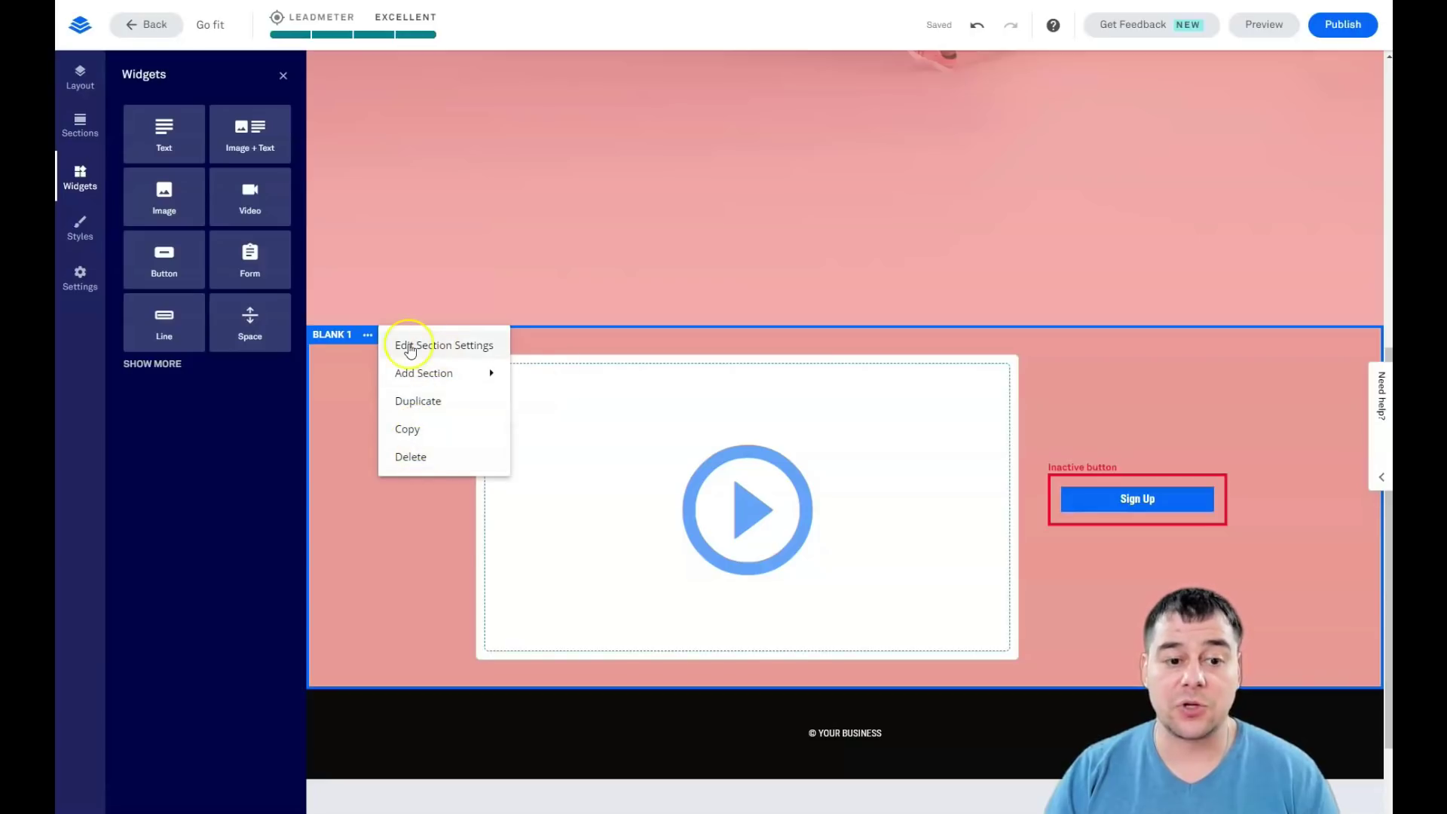
click(409, 348)
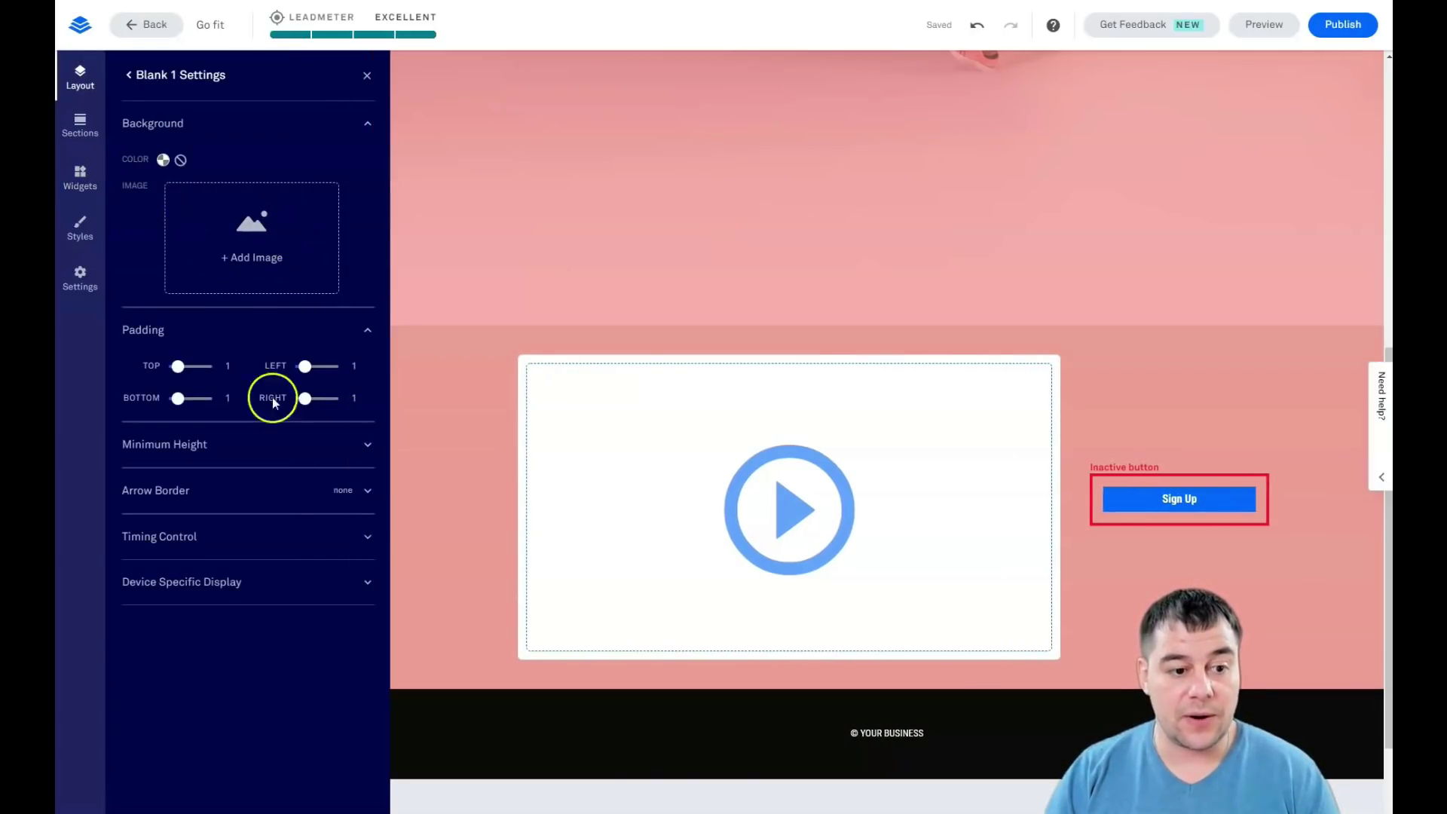
click(358, 453)
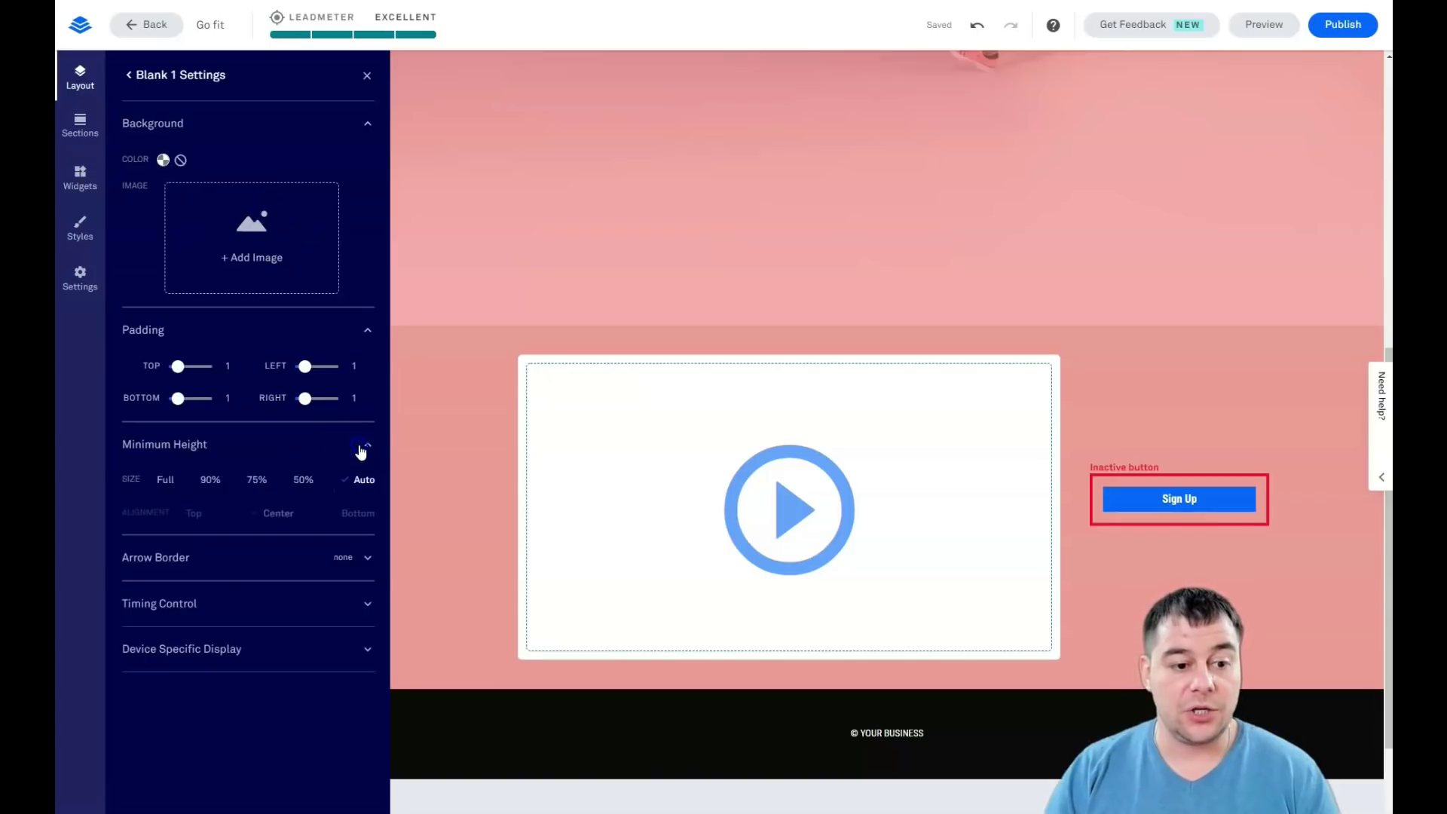
click(304, 481)
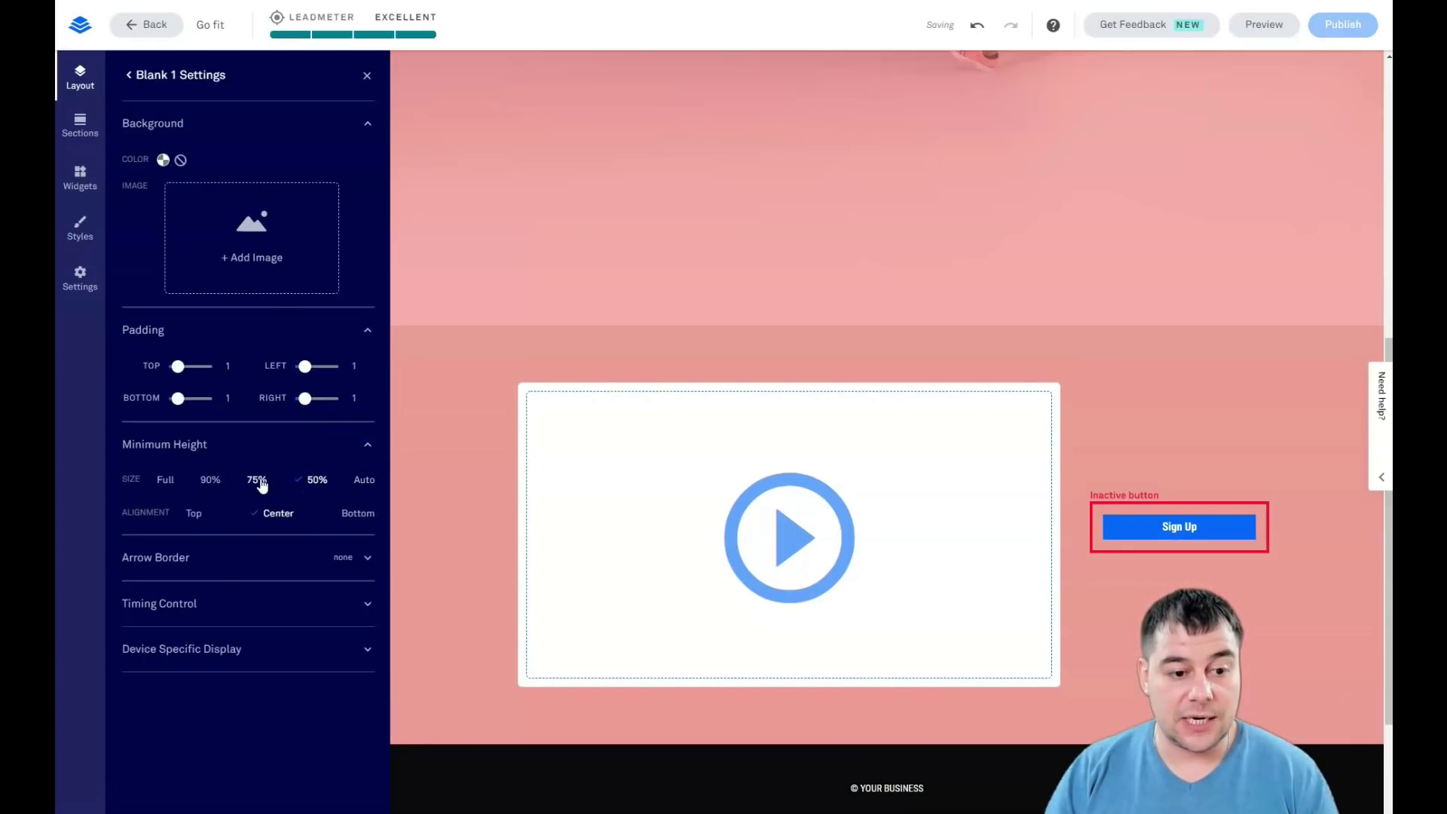
click(361, 482)
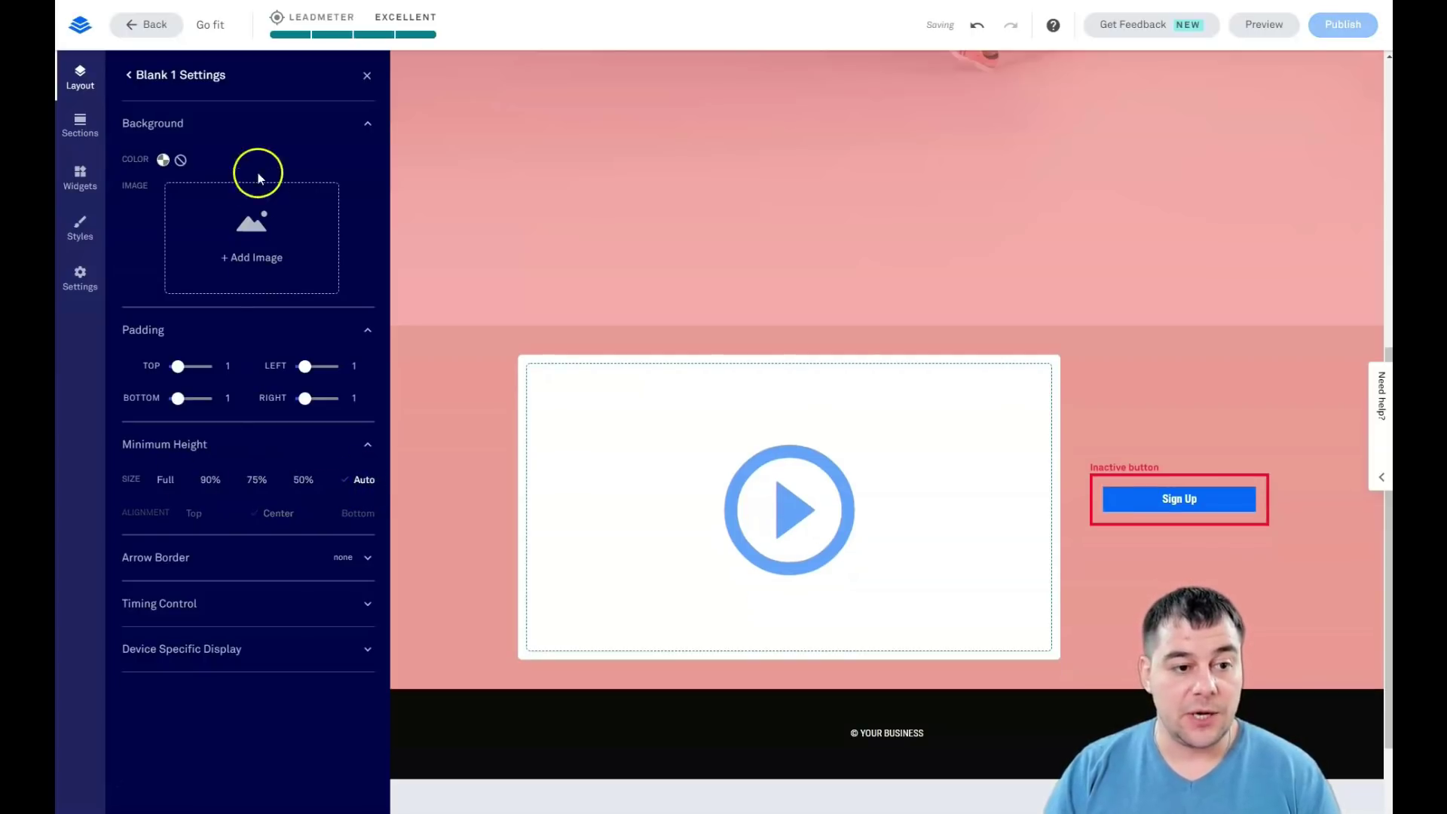
click(368, 75)
scroll(437, 256, up, 10)
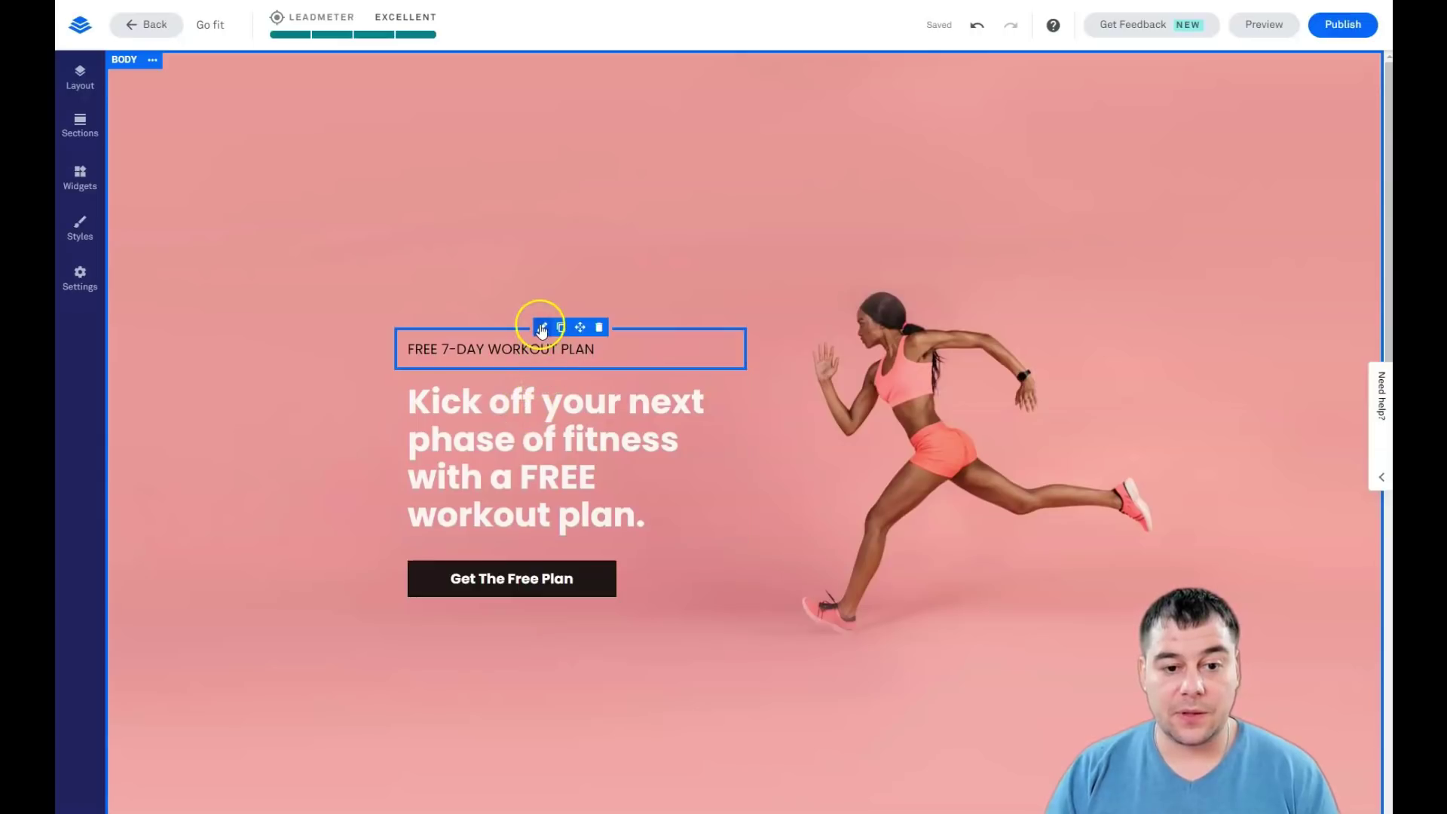
Try width and size options on the 'Get The Free Plan' button, keeping full width and Medium.
click(541, 329)
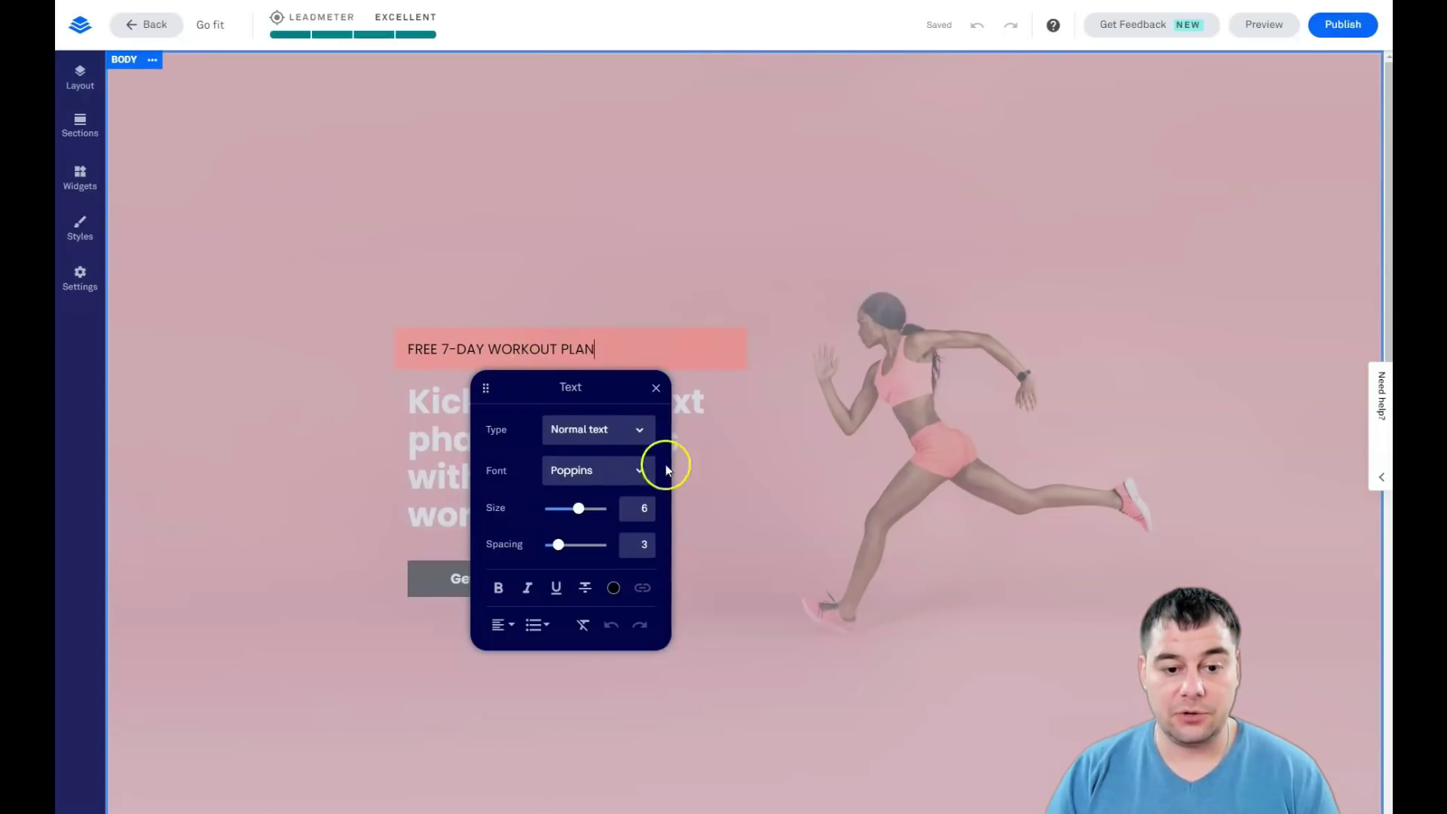
click(510, 286)
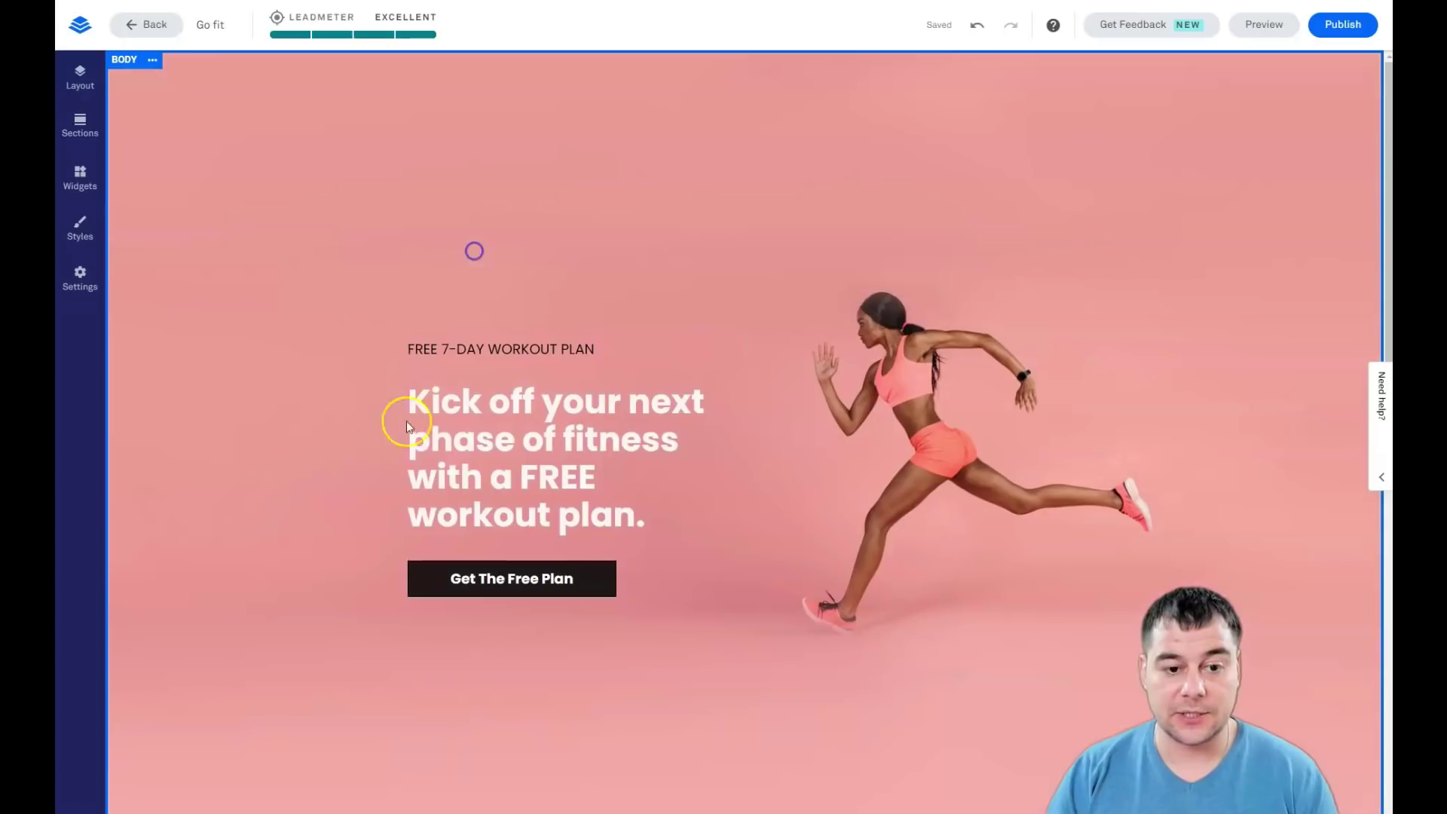
click(404, 548)
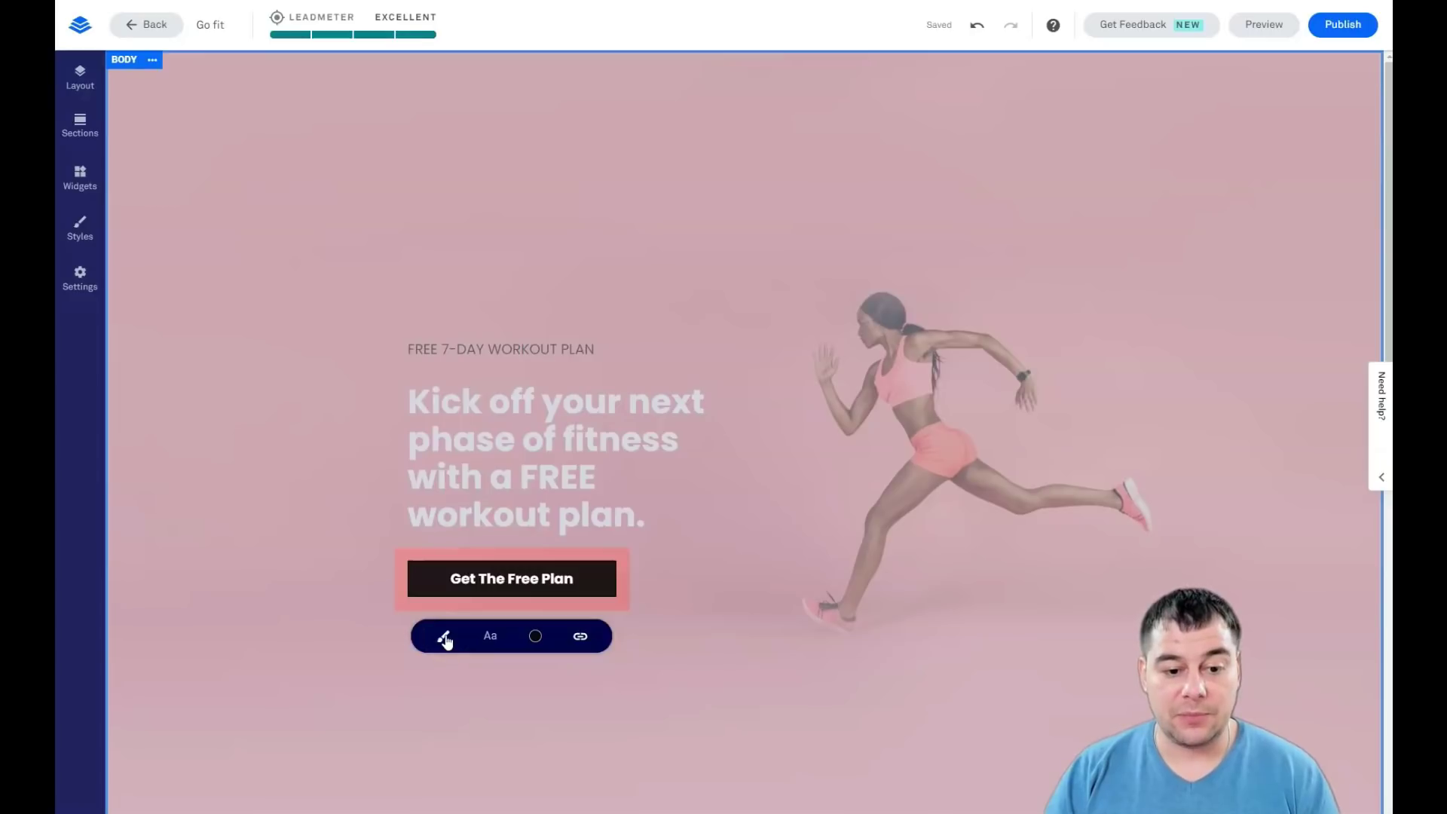
click(444, 638)
scroll(746, 678, down, 3)
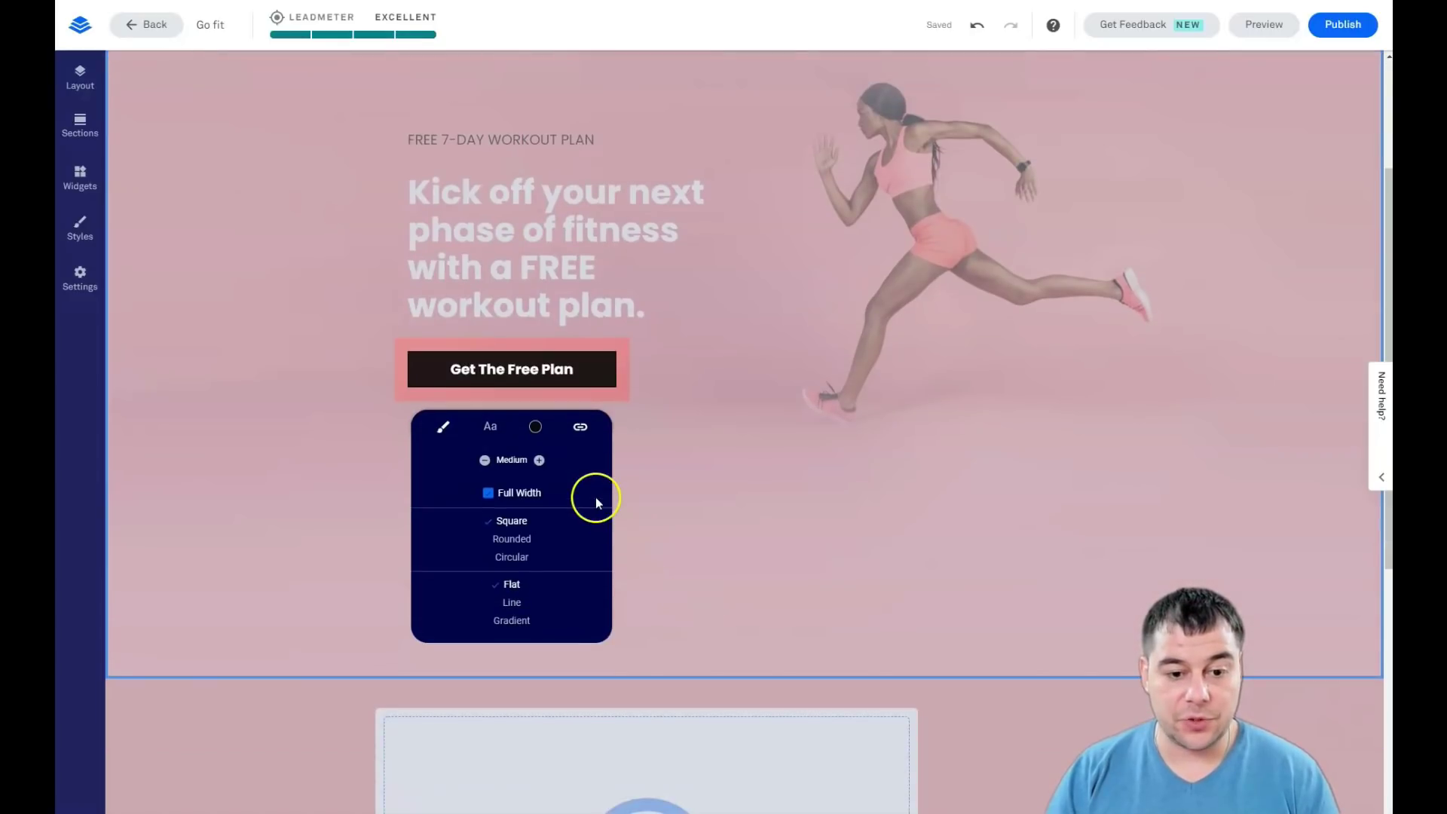
click(487, 494)
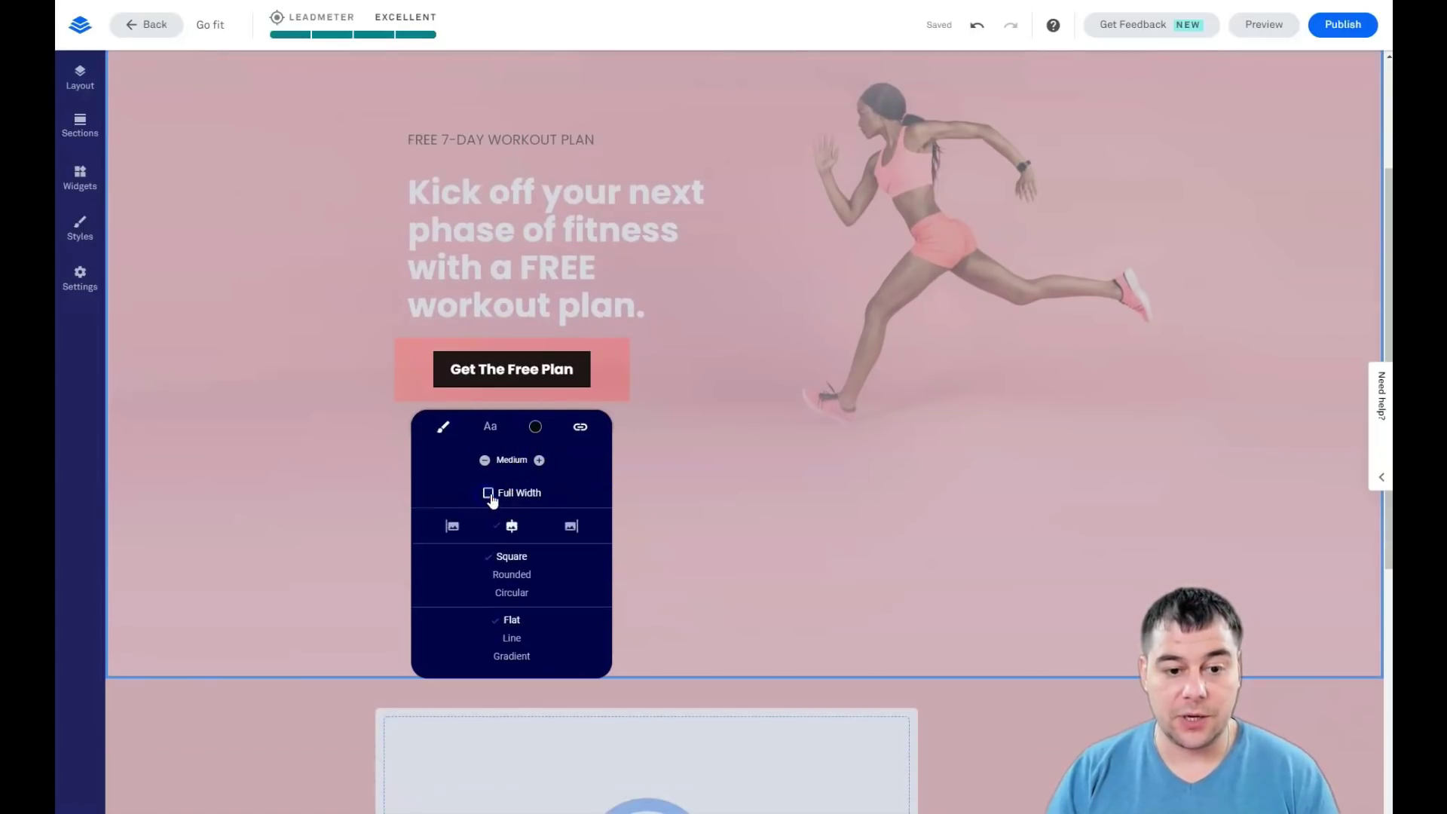
click(489, 494)
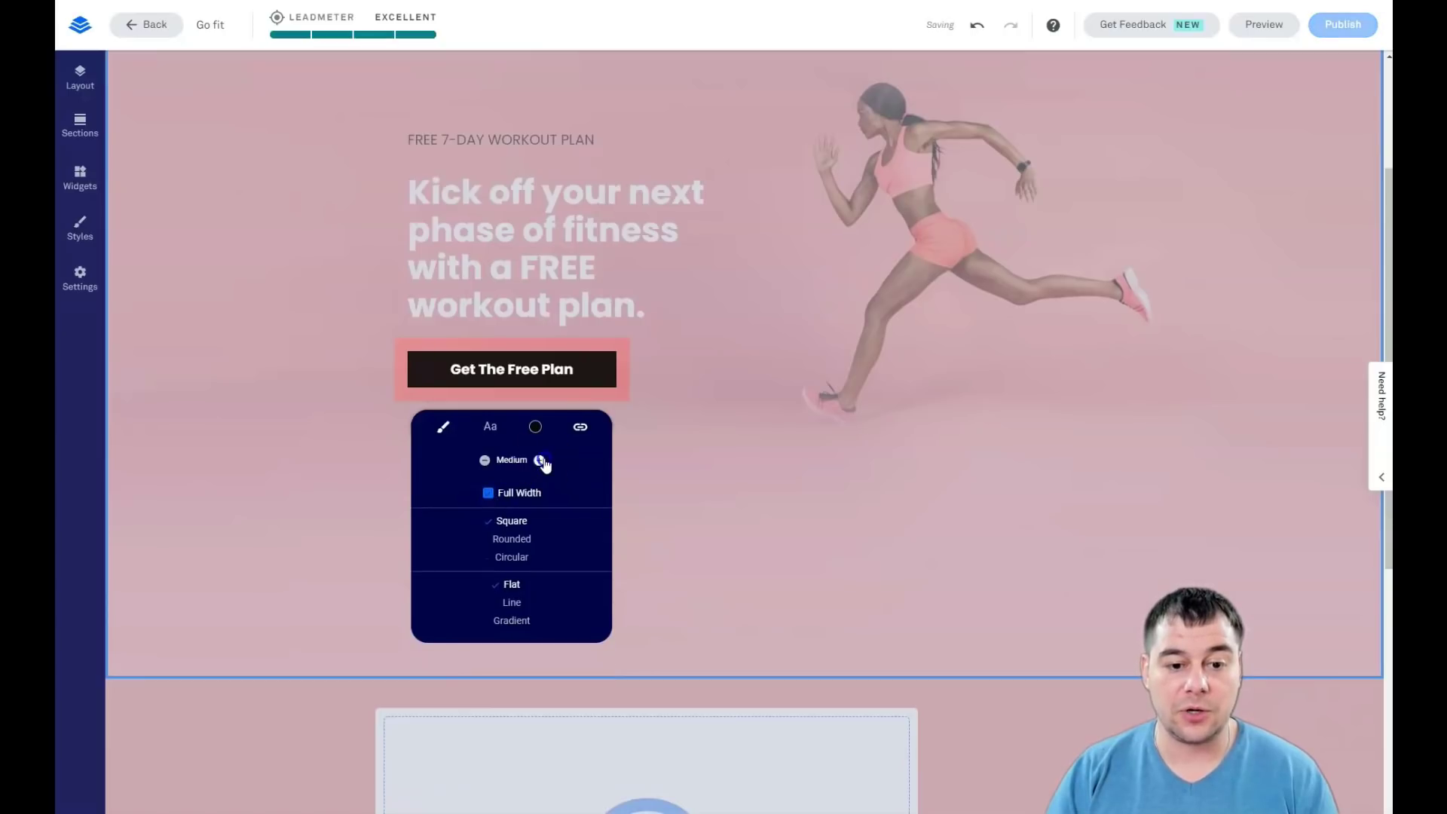
click(541, 459)
click(486, 465)
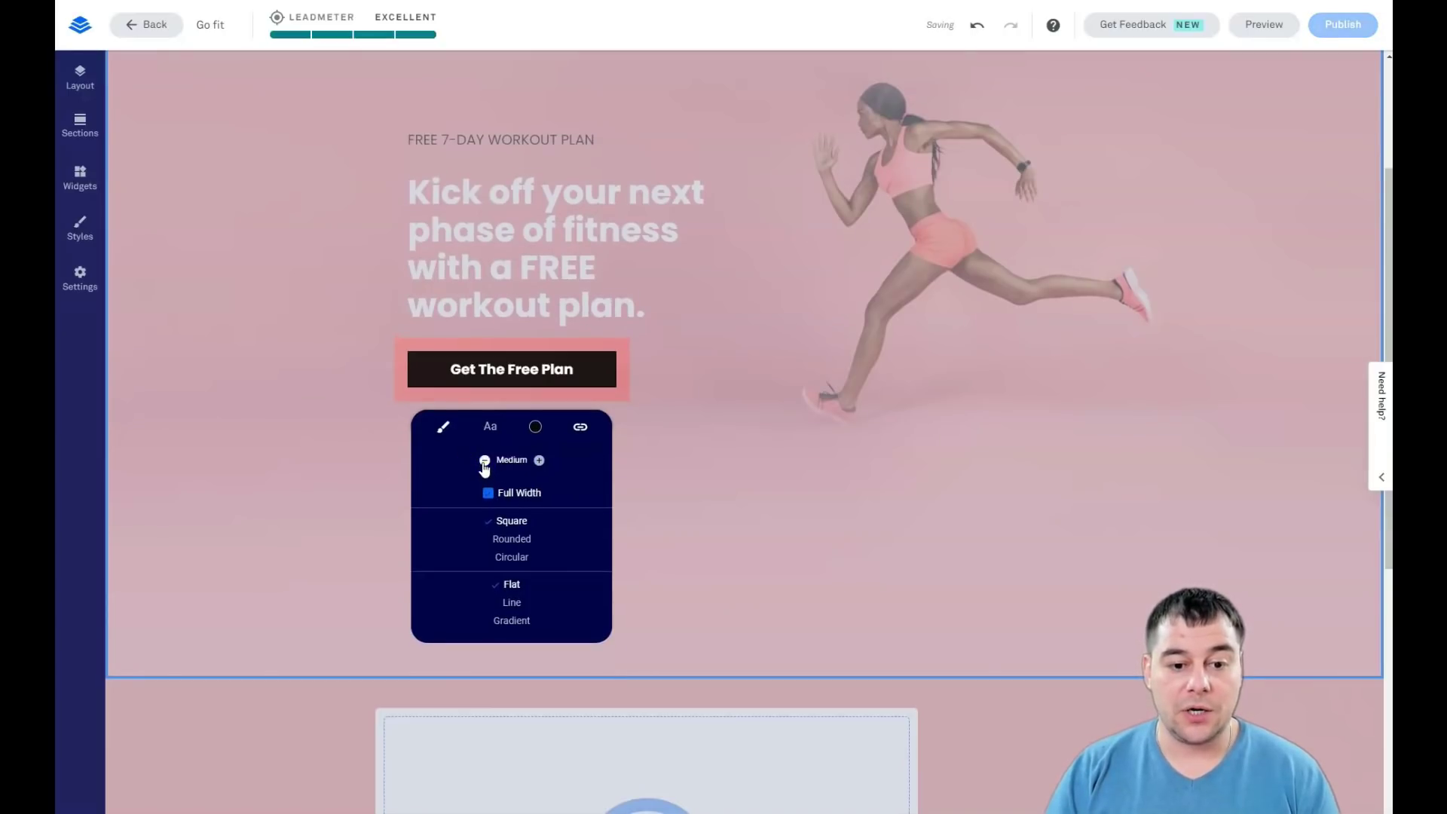
click(485, 460)
click(540, 454)
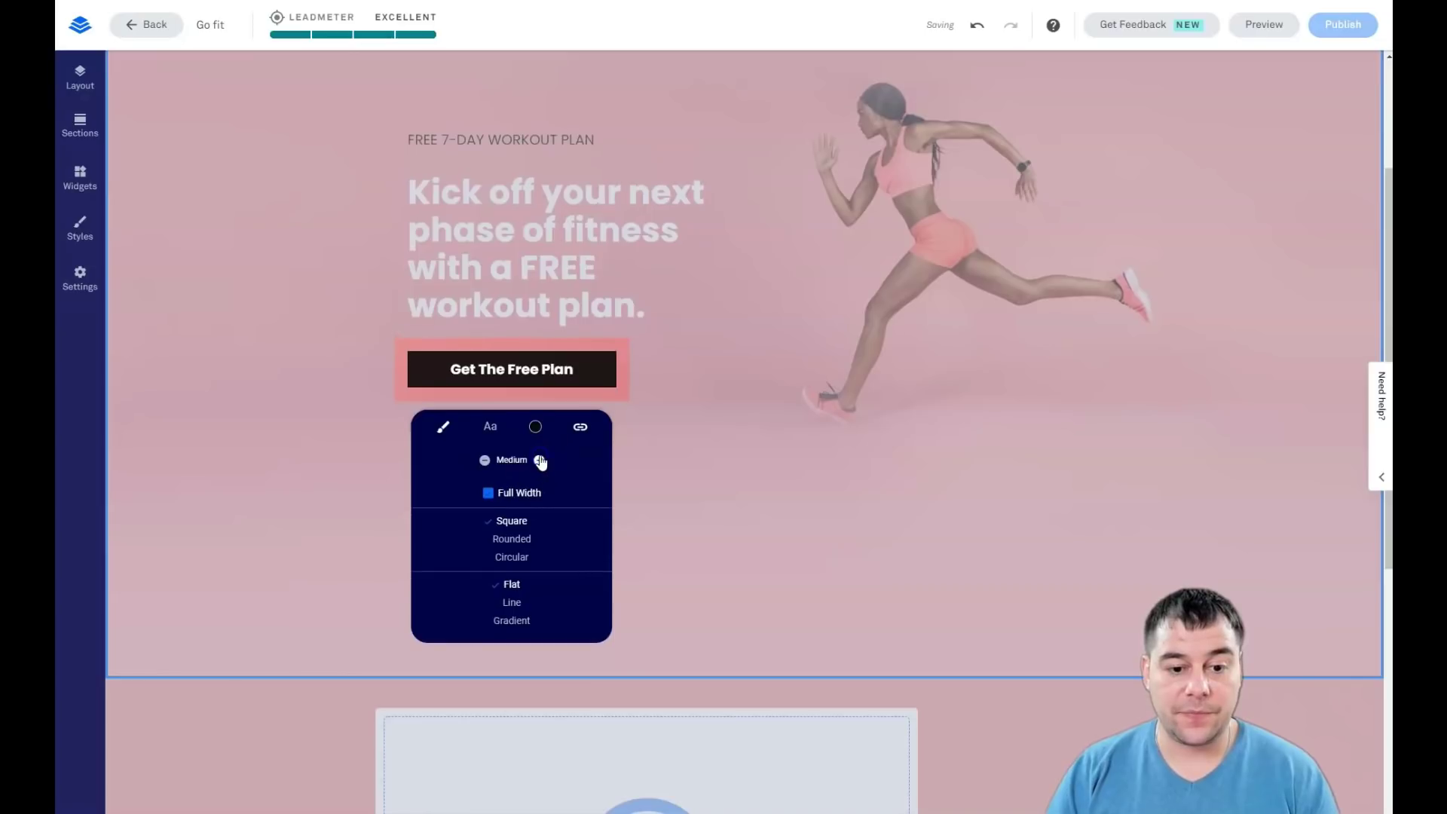
Experiment with rounded corners at radius 12, circular corners, outline and gradient fill on the button.
click(512, 537)
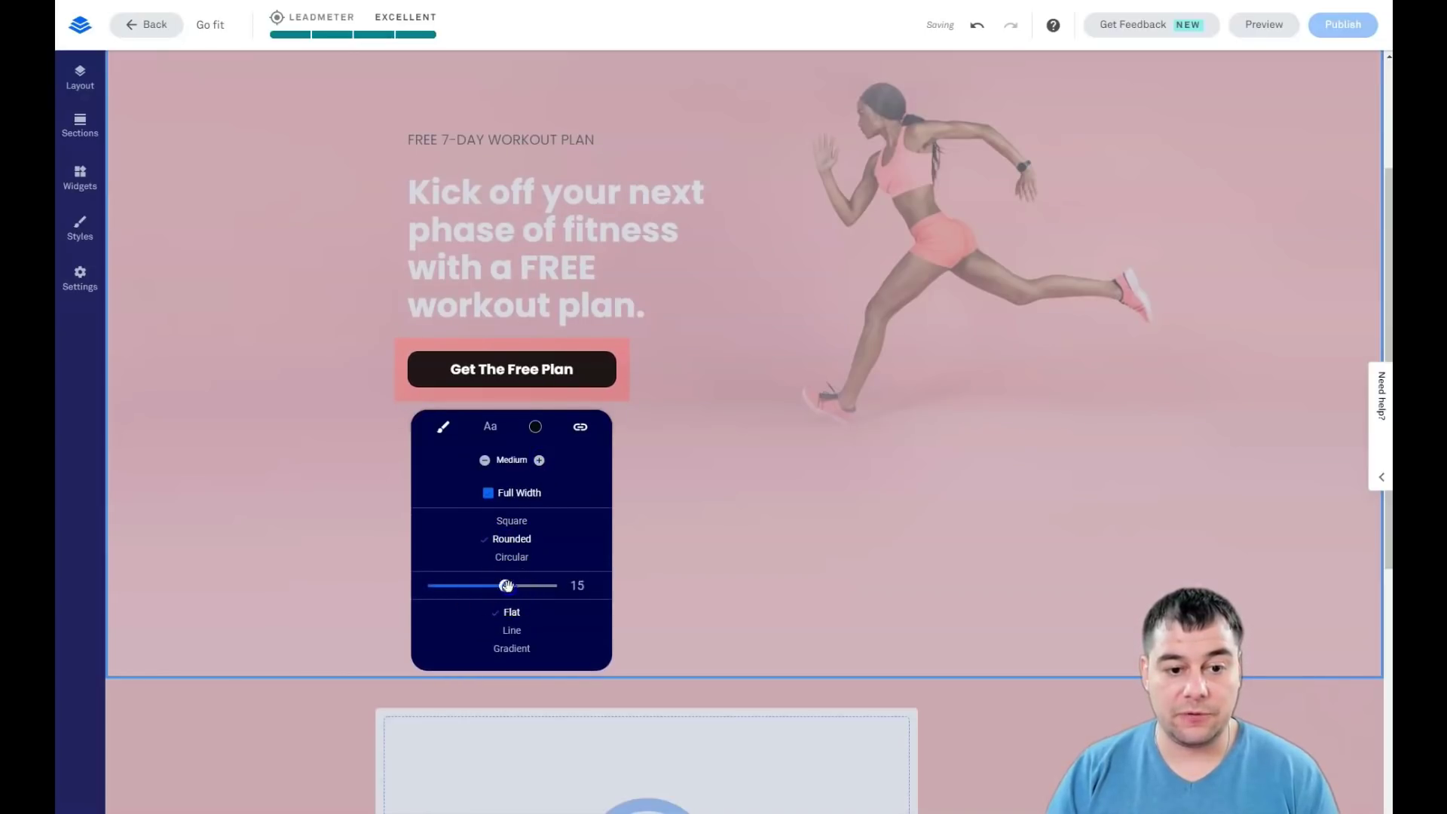
drag(506, 585, 490, 585)
click(511, 561)
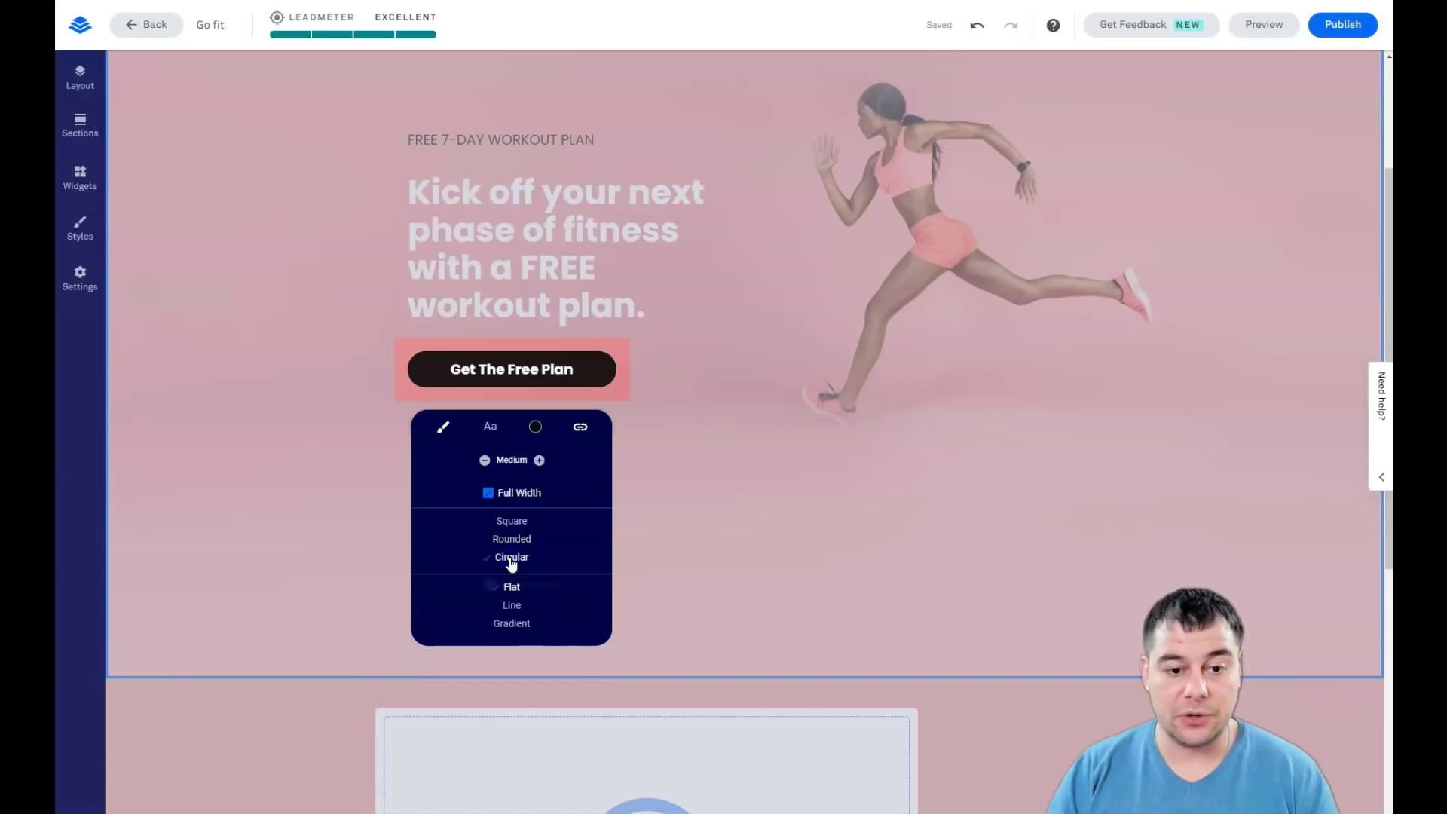
click(512, 603)
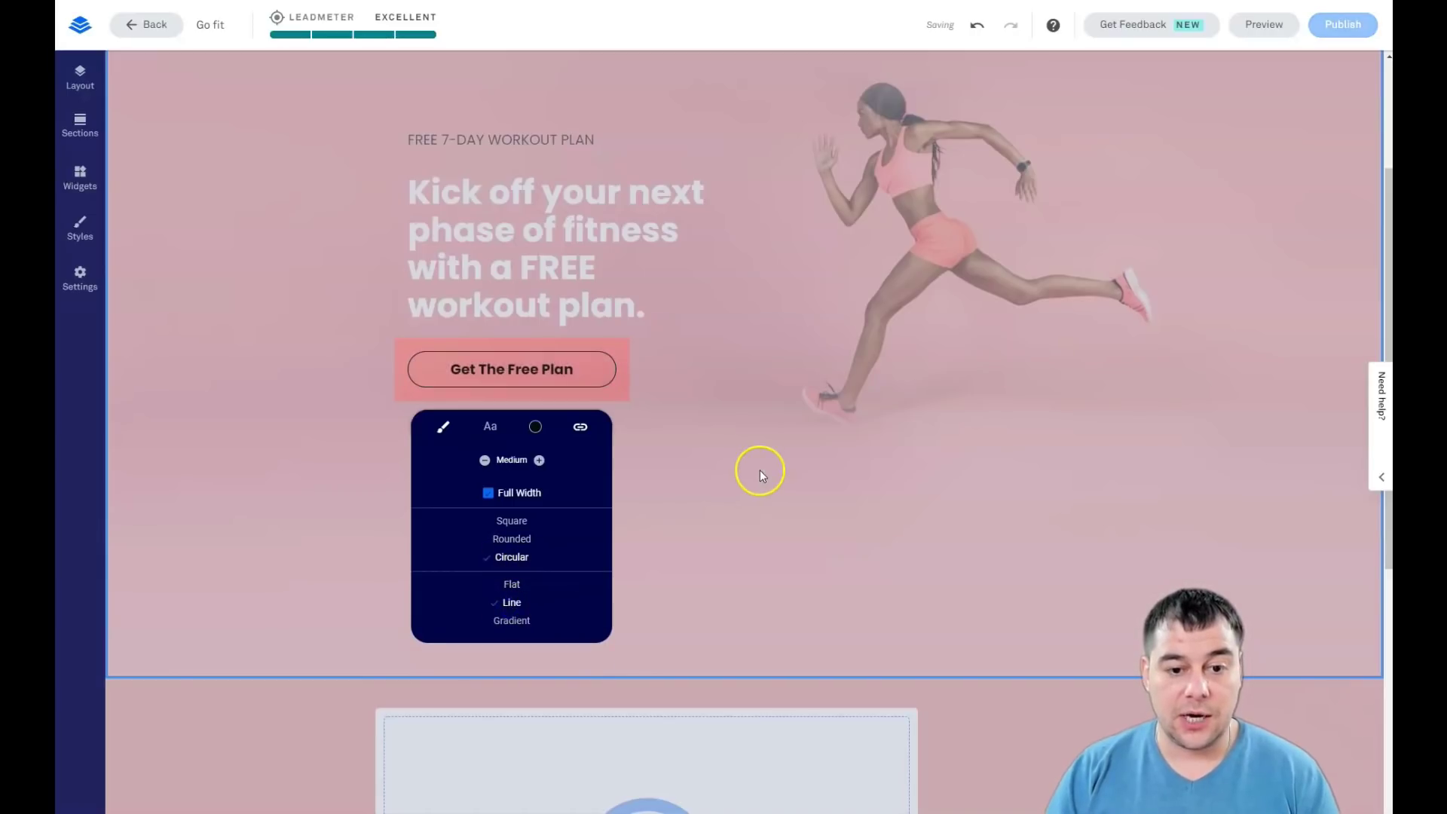
click(518, 620)
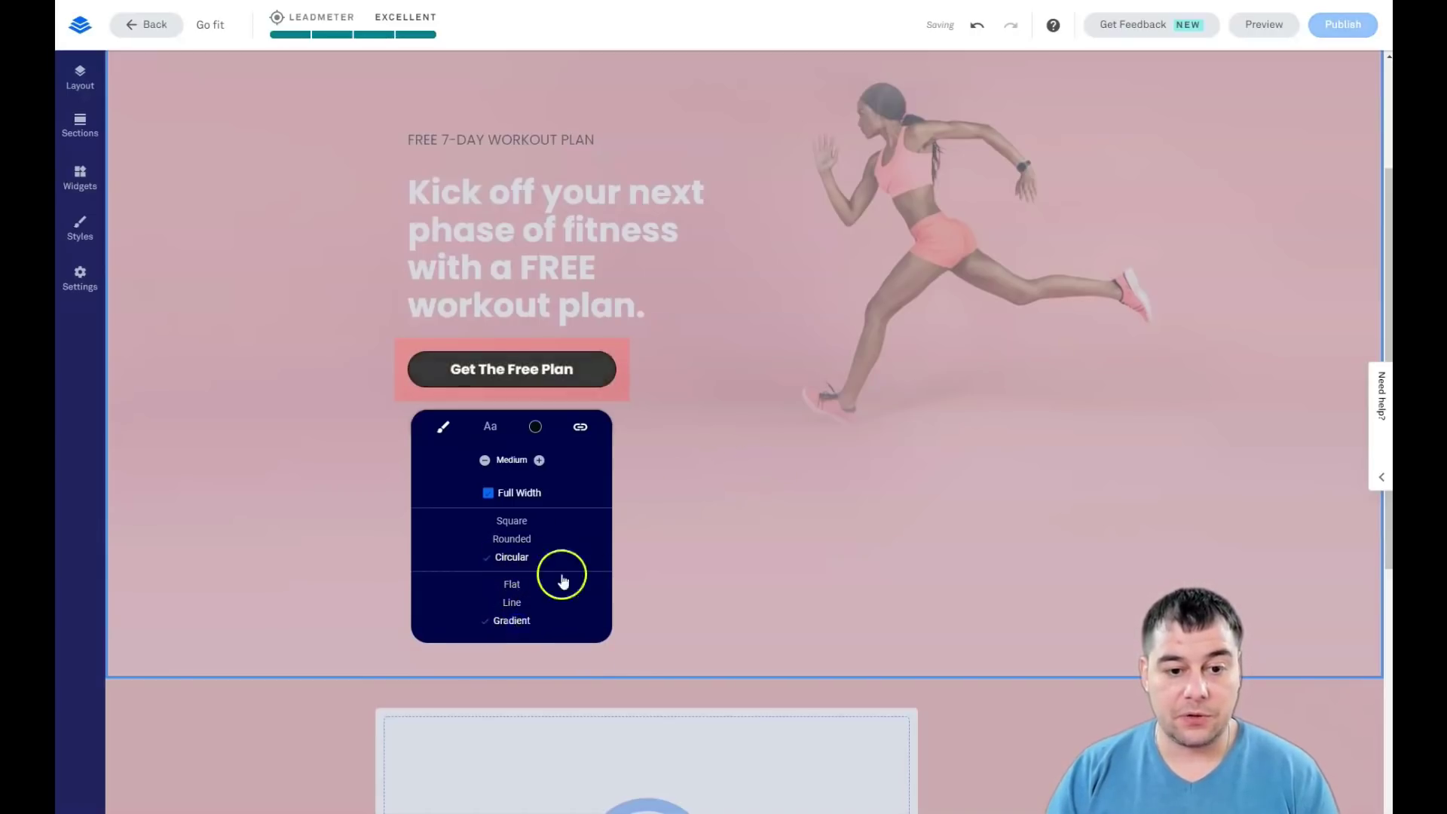
click(797, 523)
Reselect the 'Get The Free Plan' button and give it the outline (line) style.
click(536, 369)
click(652, 526)
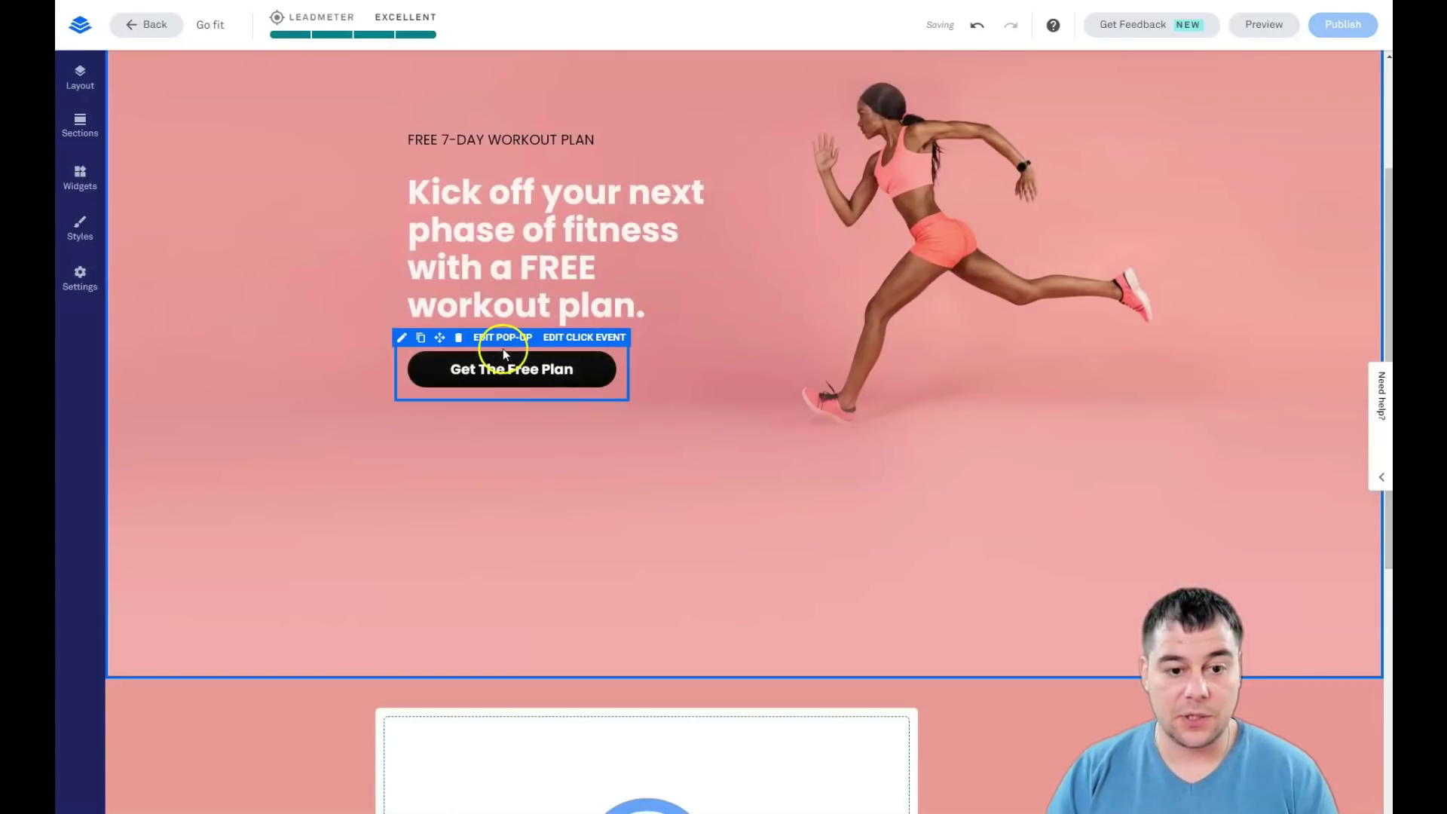
click(404, 336)
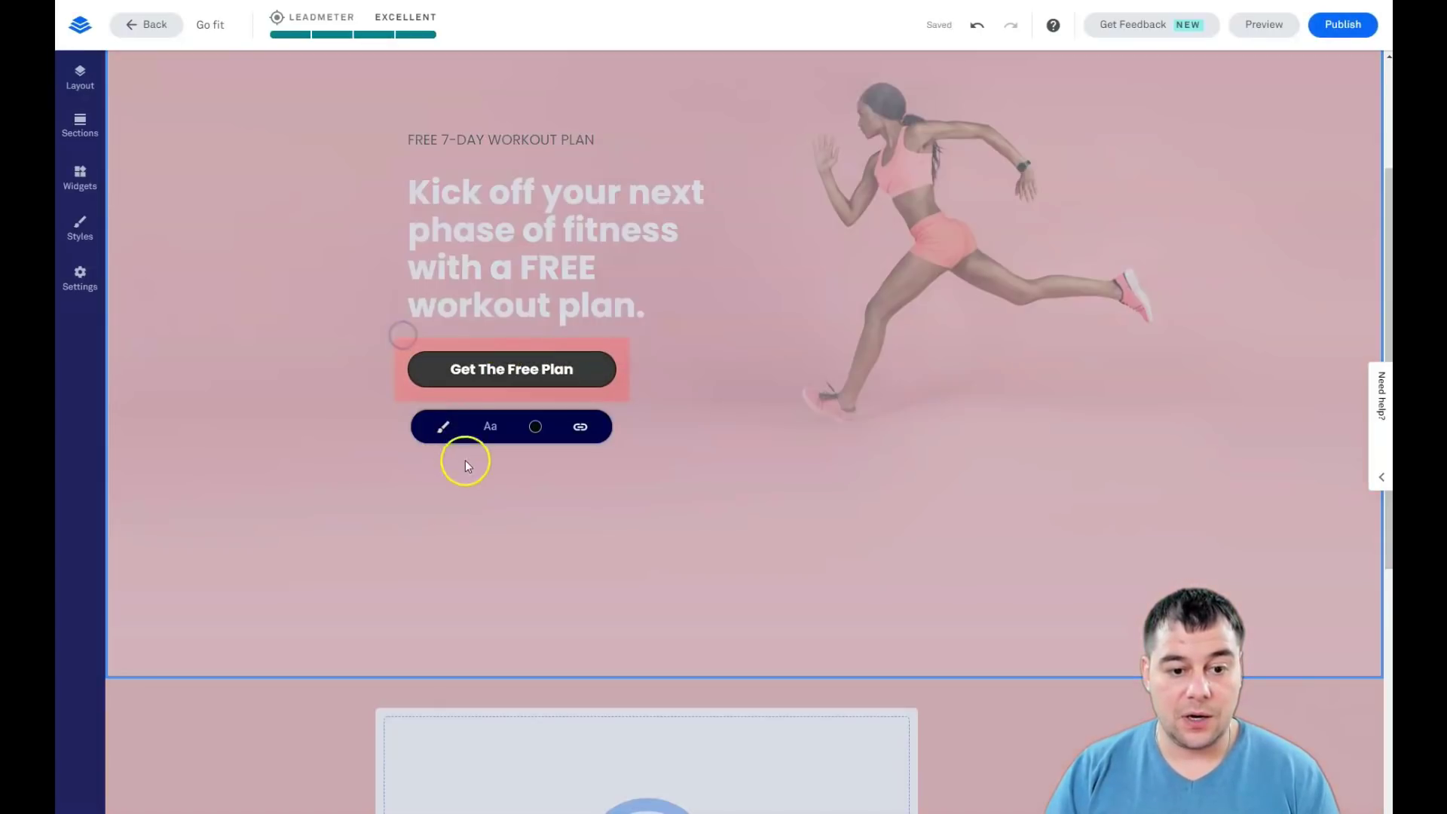
click(446, 427)
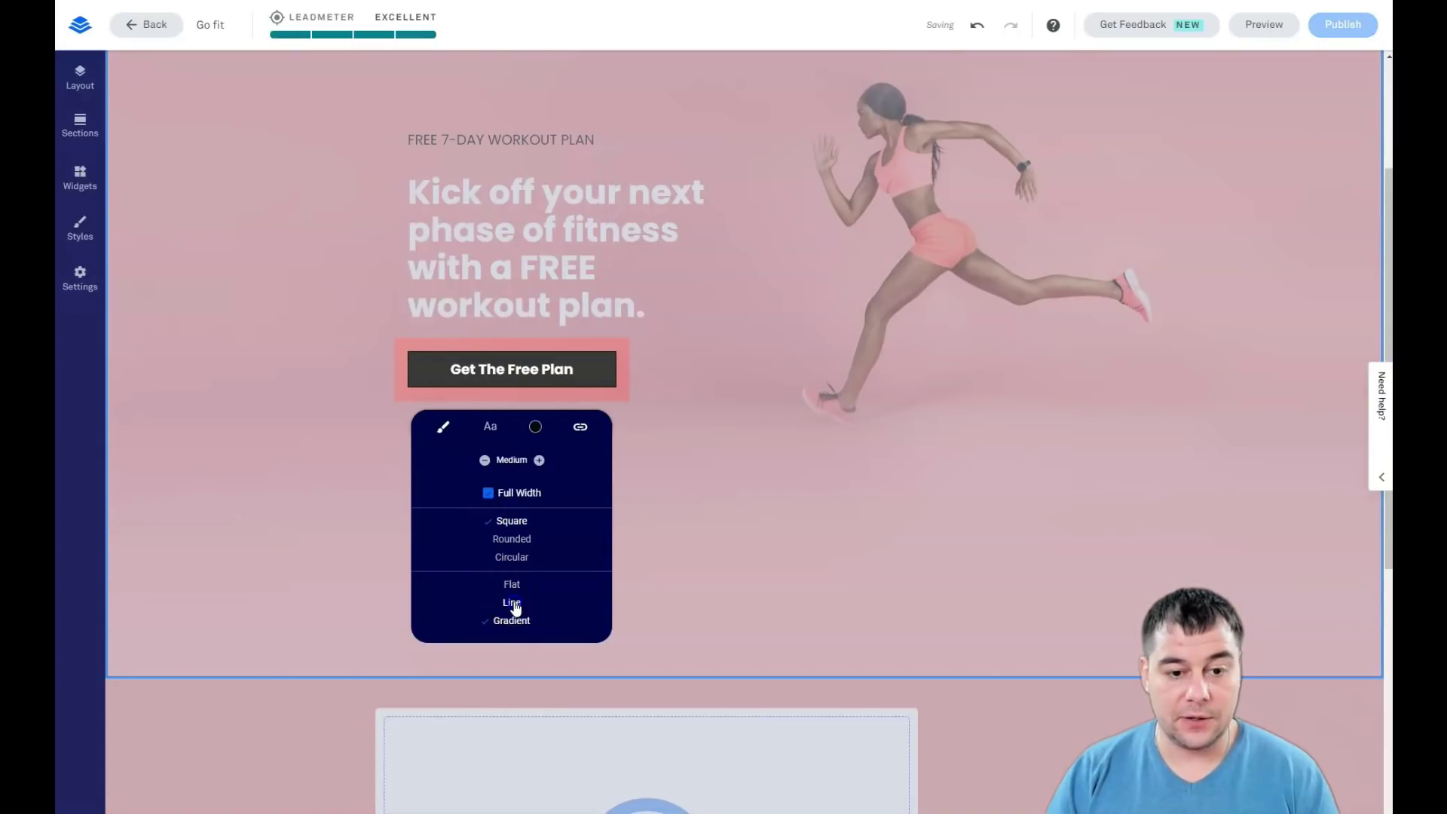
click(512, 603)
click(754, 507)
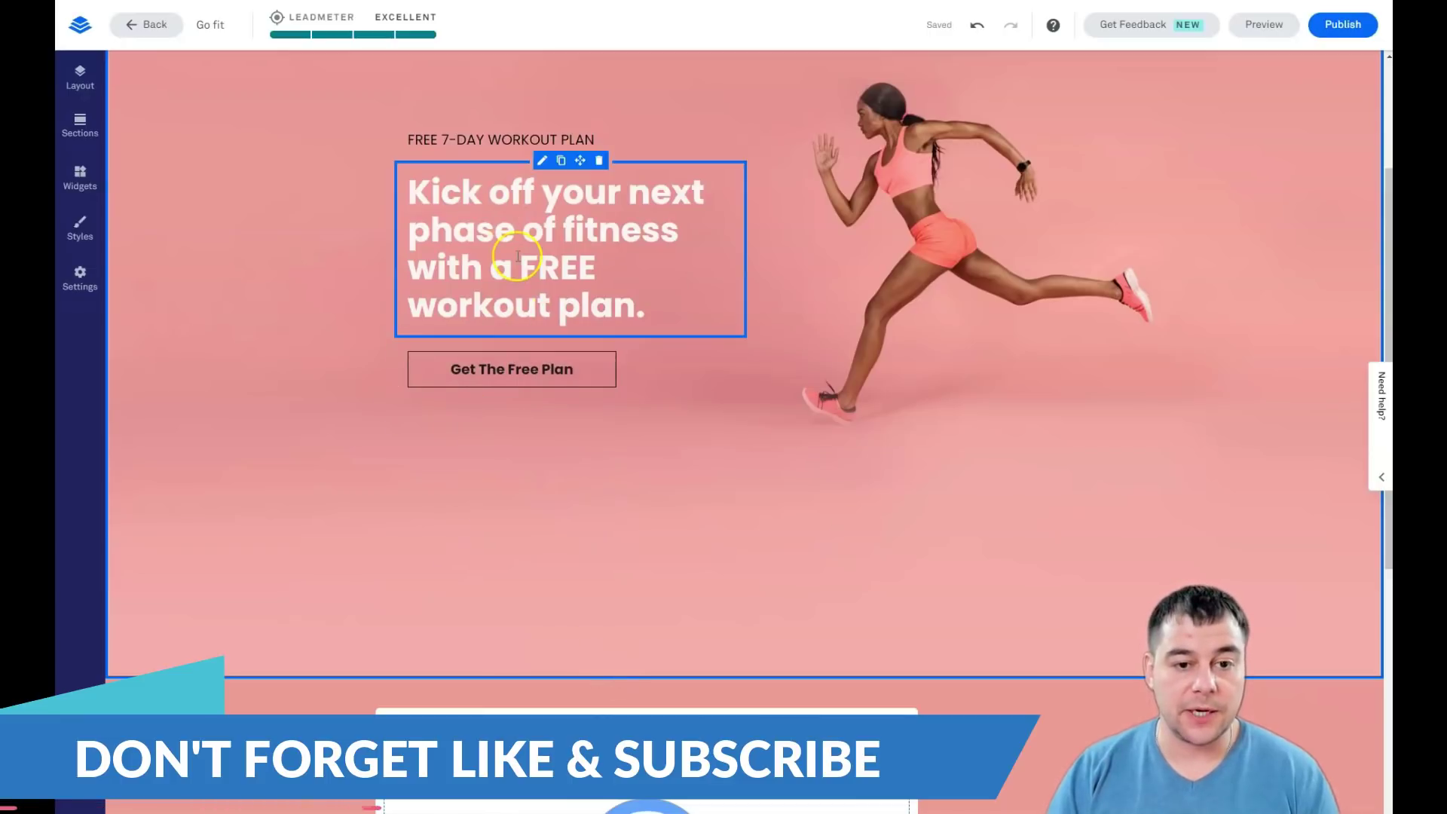
Set the hero headline's text size to 4 so it wraps onto five lines.
click(517, 233)
drag(557, 477, 572, 486)
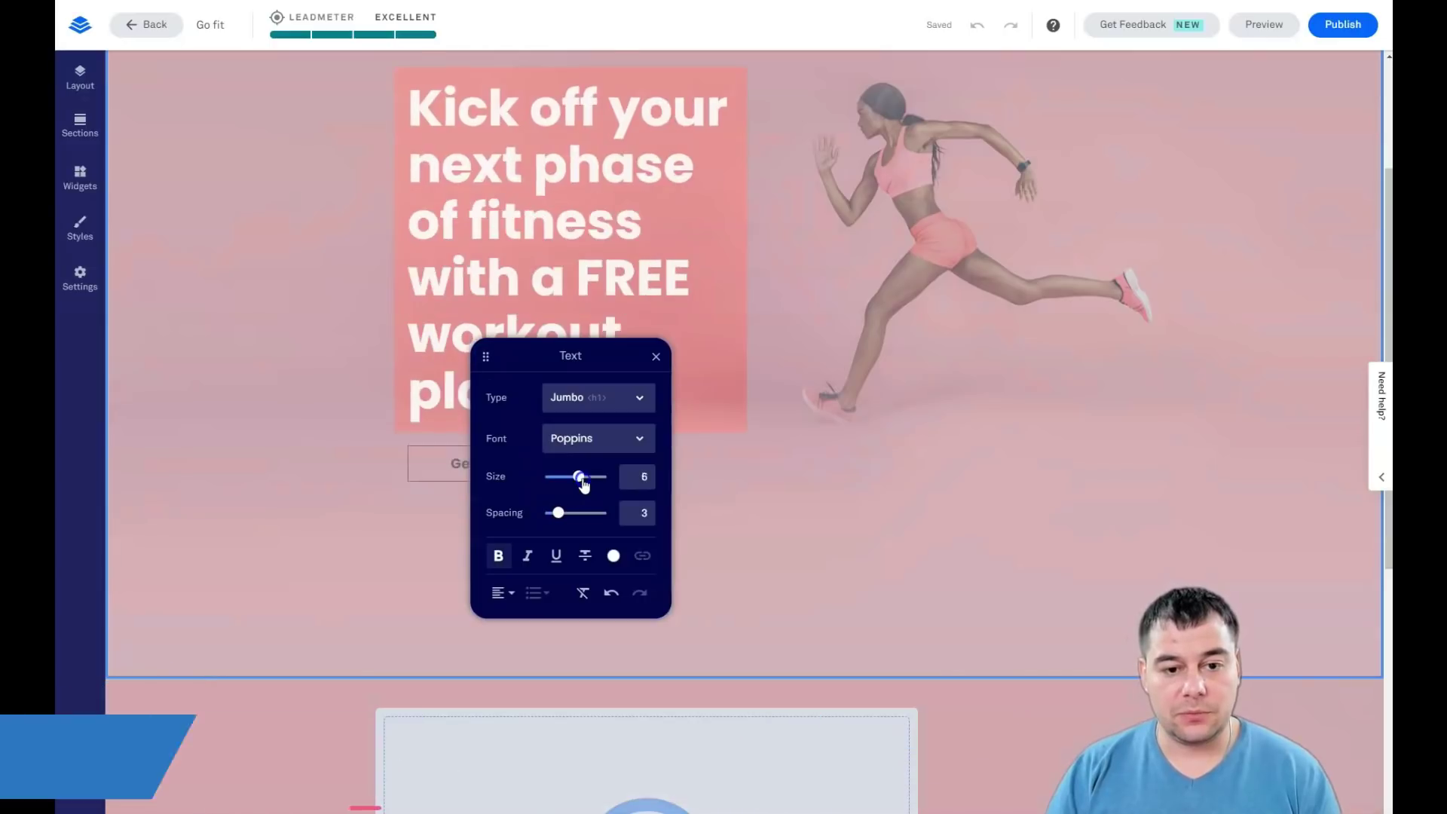
drag(584, 484, 569, 483)
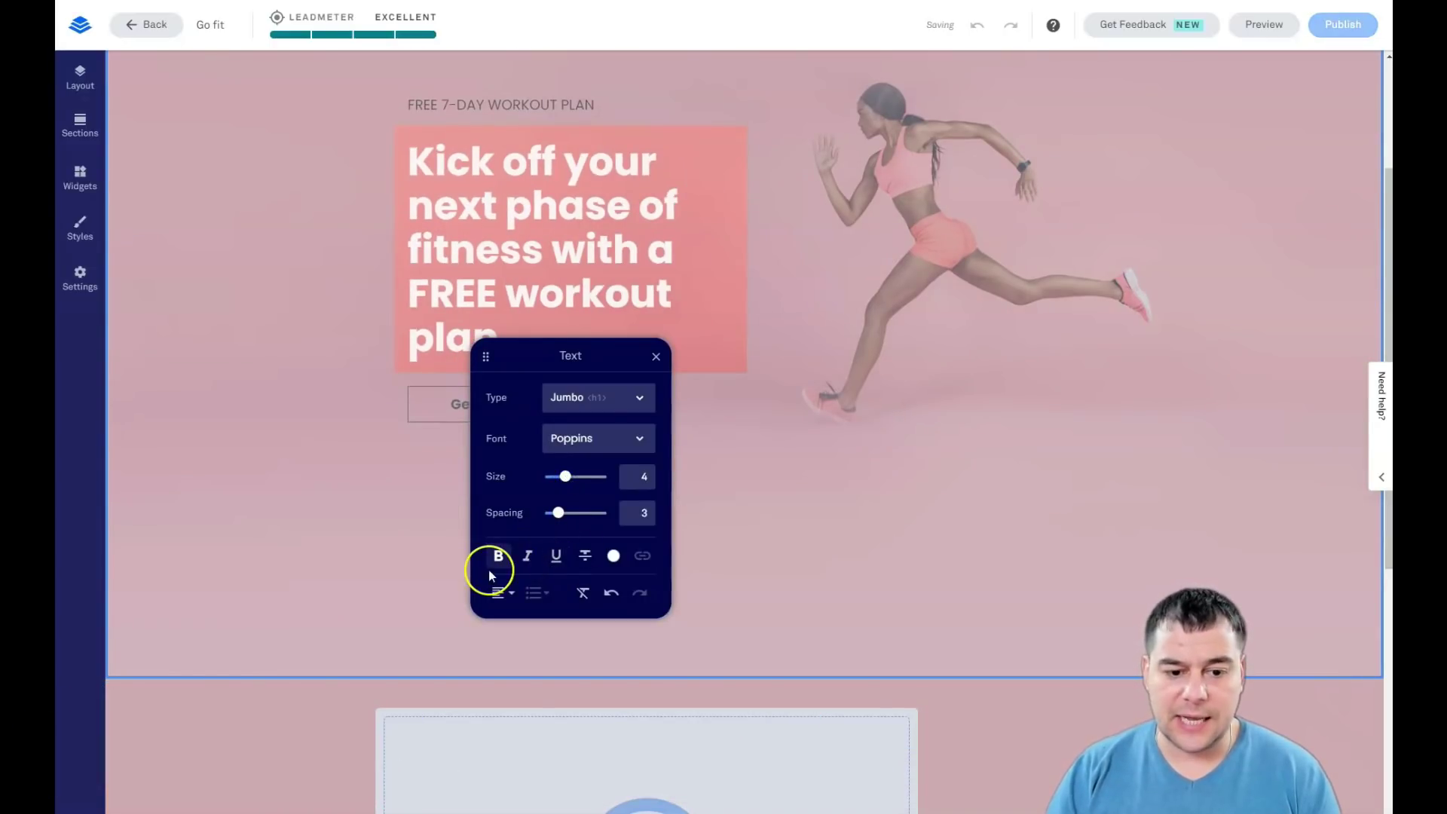
click(811, 492)
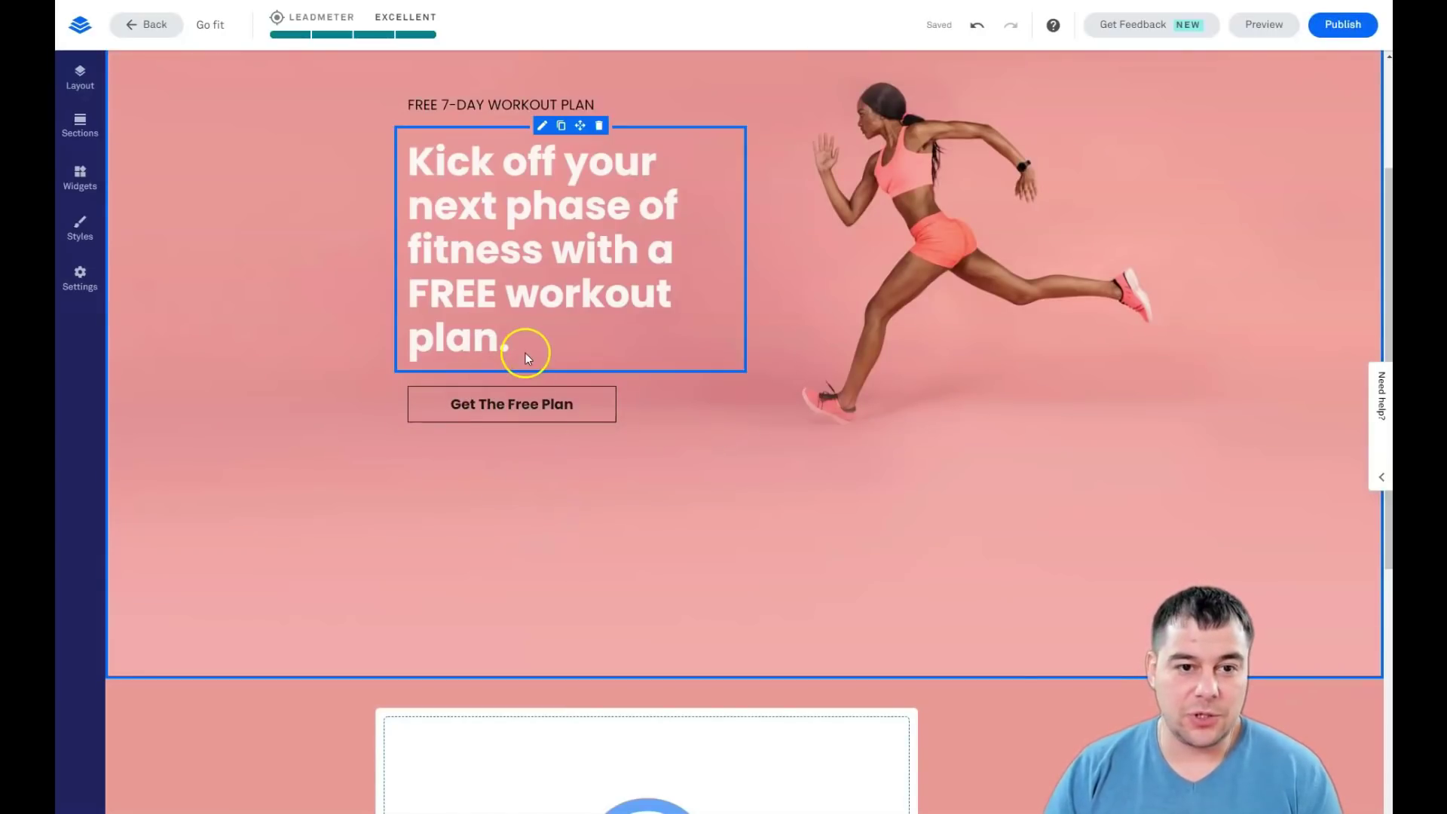
scroll(681, 449, up, 3)
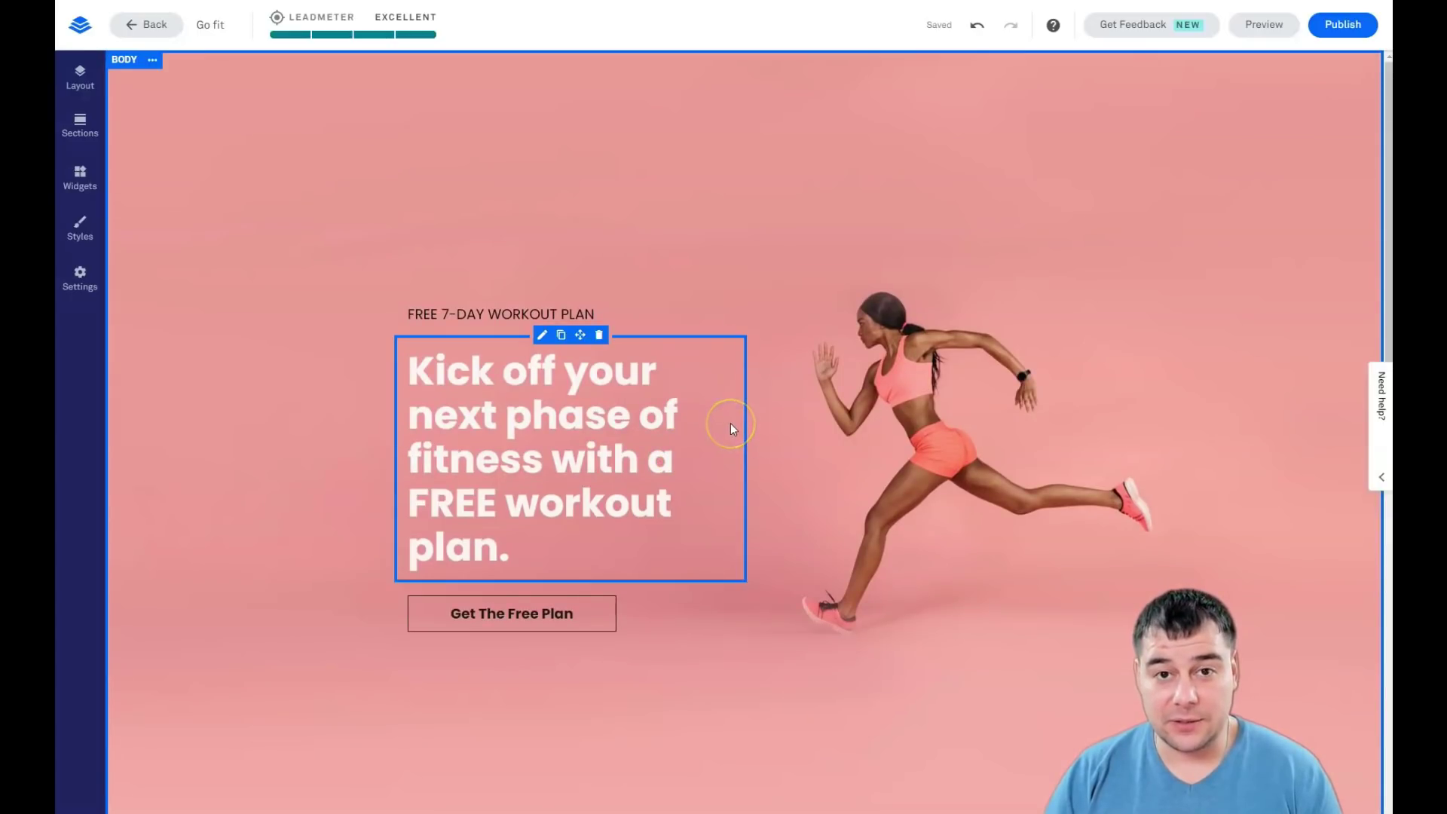
click(520, 370)
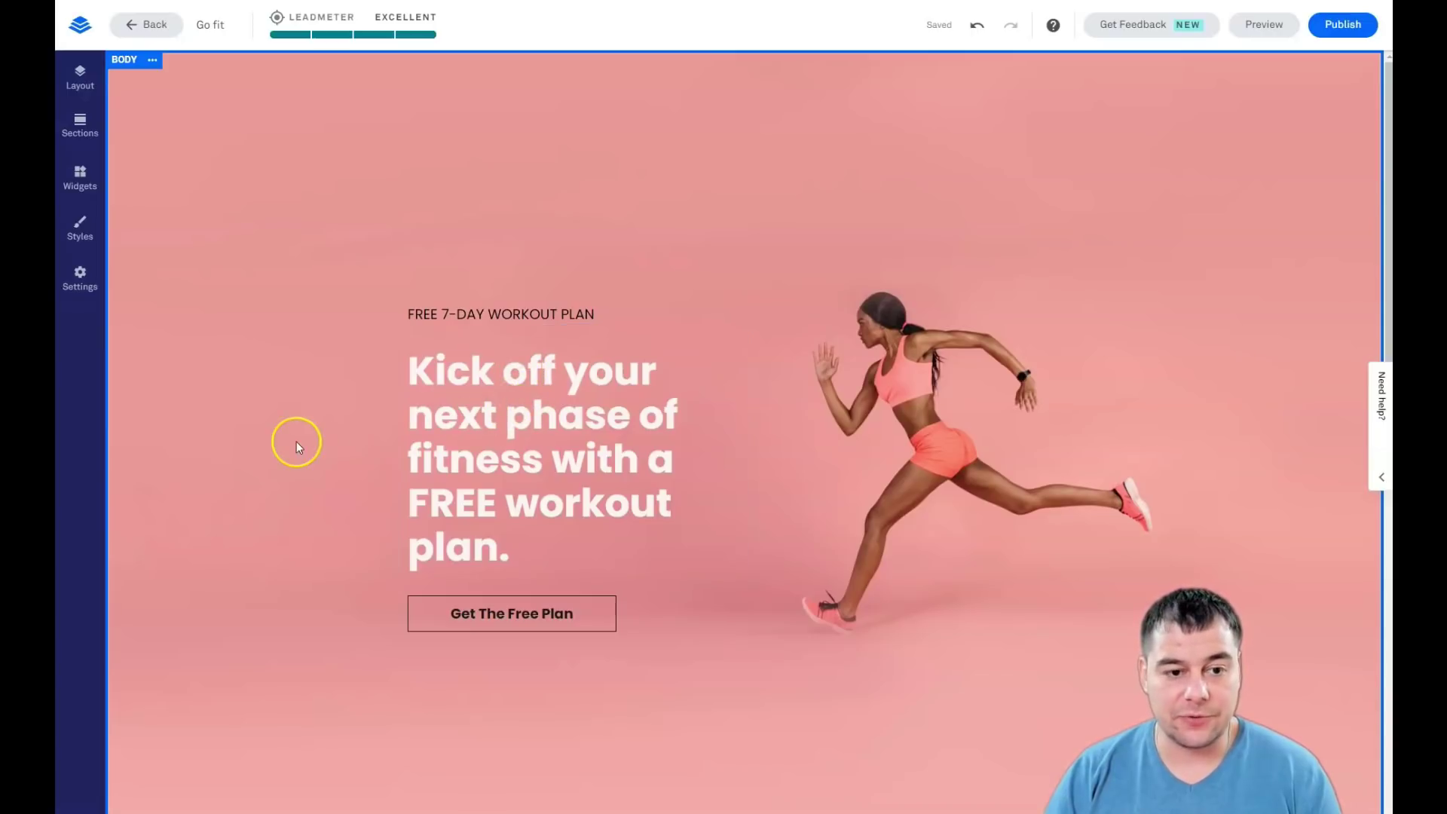
scroll(297, 445, down, 2)
scroll(829, 526, up, 2)
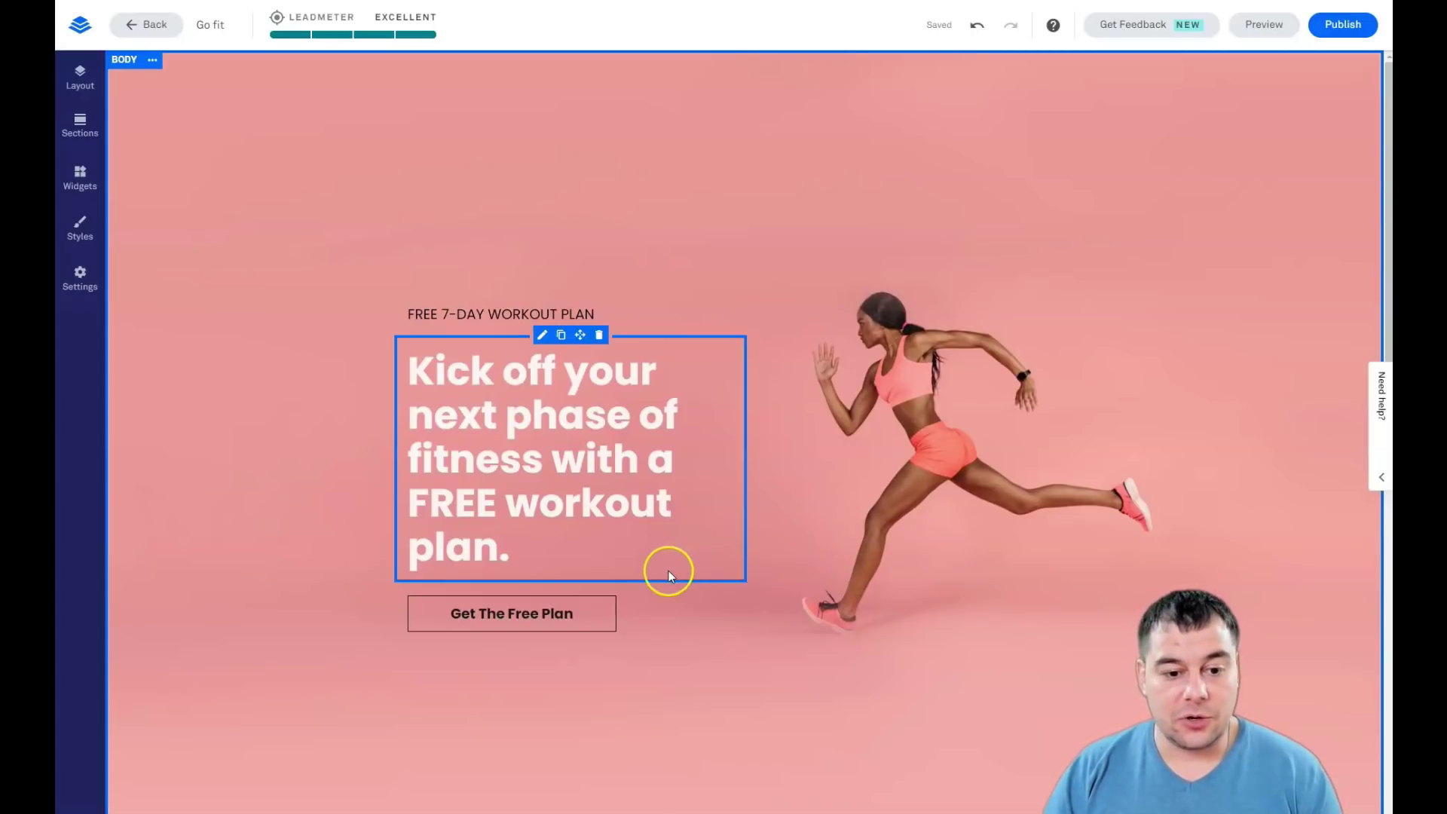
Set the Get The Free Plan button's click event to open a pop-up.
click(575, 613)
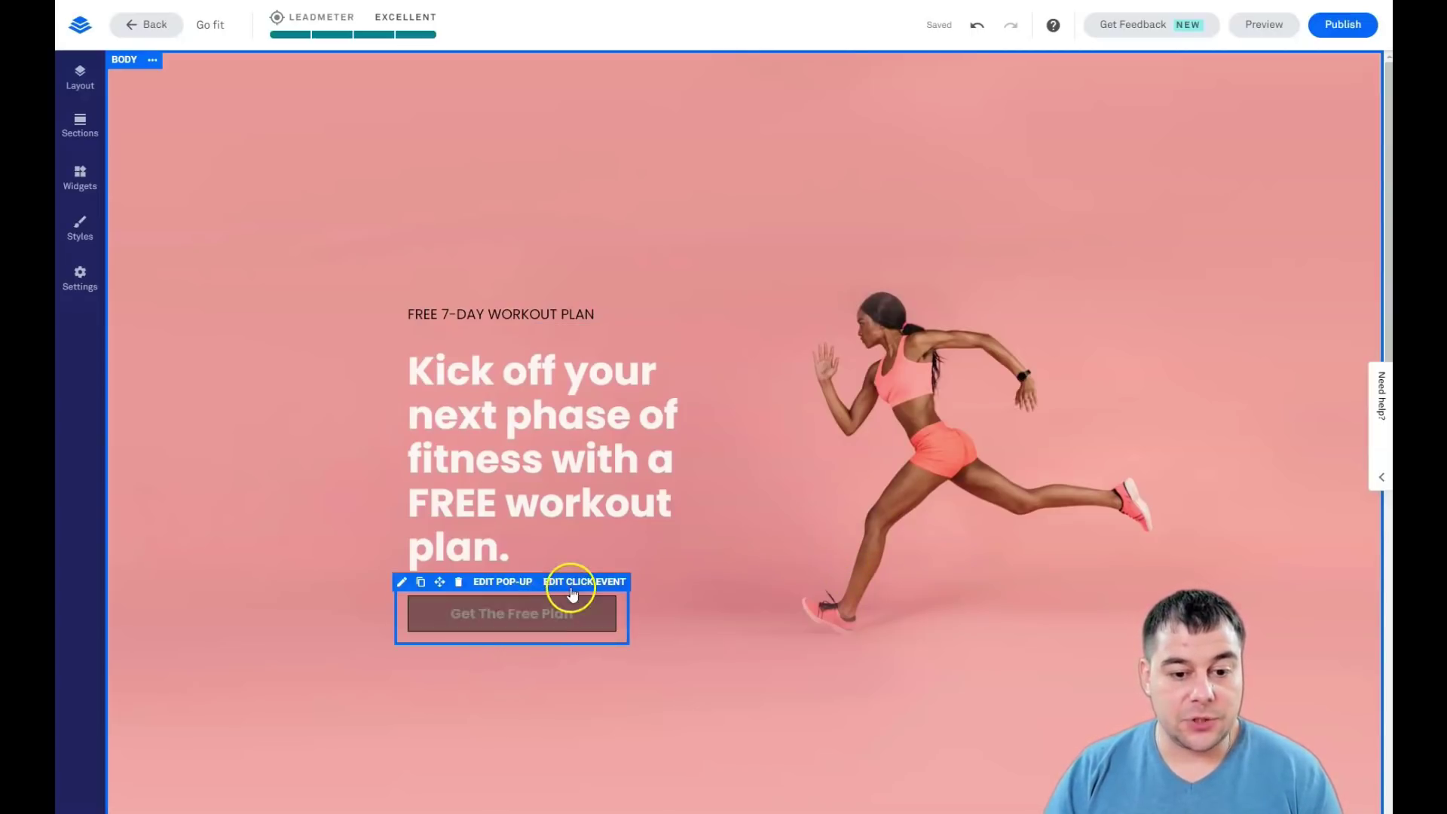
click(571, 585)
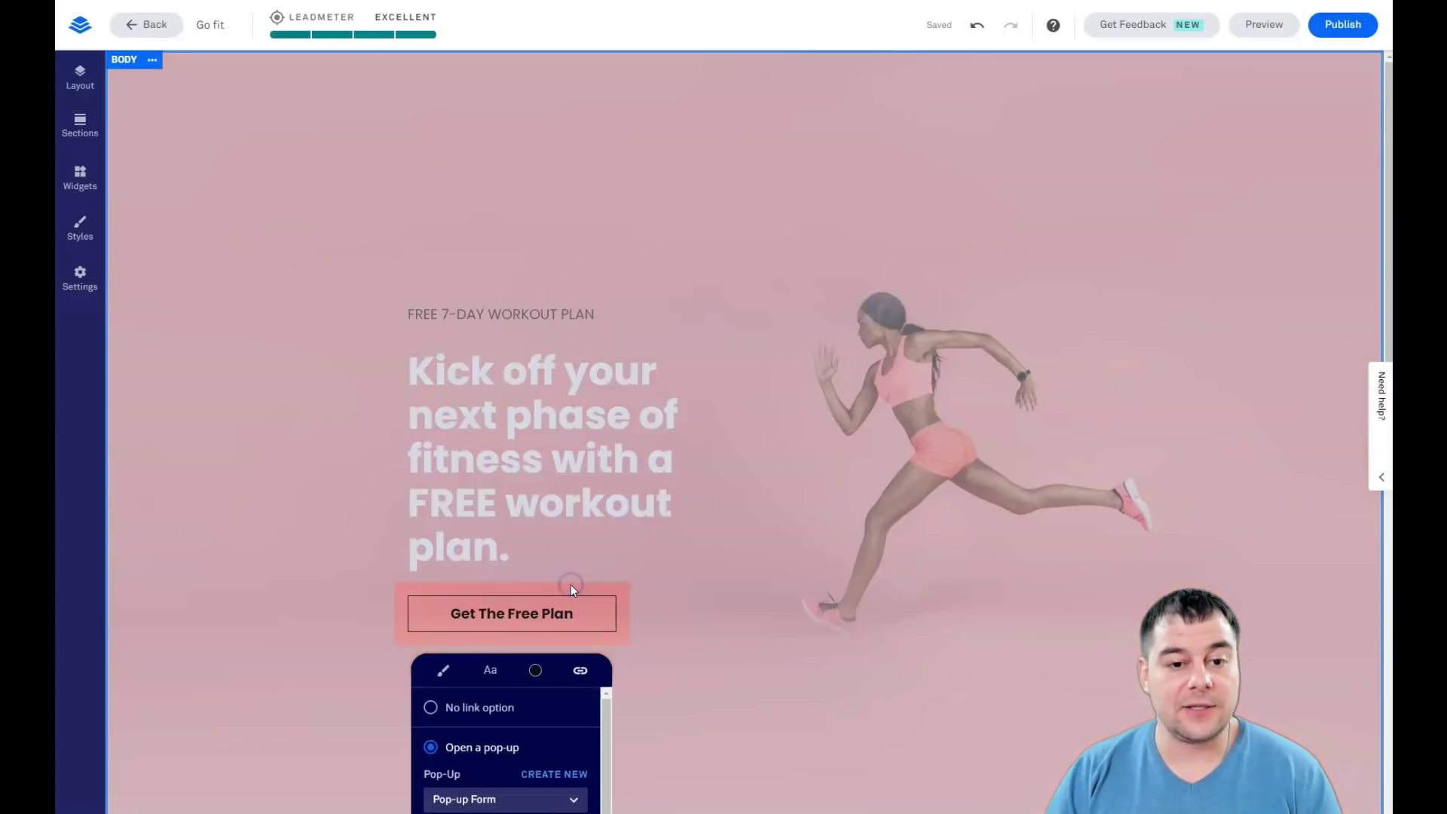
scroll(798, 586, down, 3)
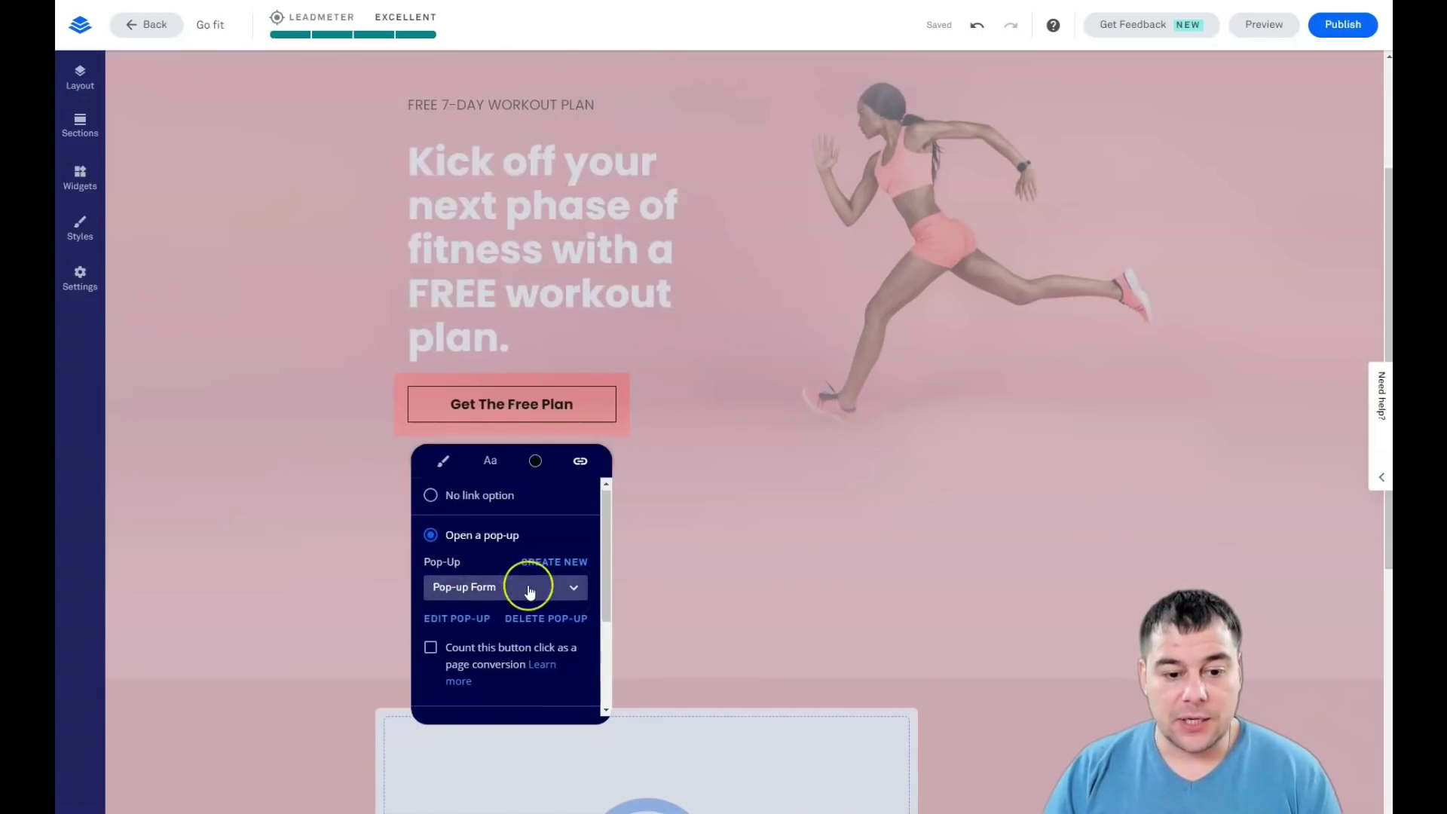
scroll(523, 584, down, 2)
scroll(530, 592, up, 2)
click(465, 544)
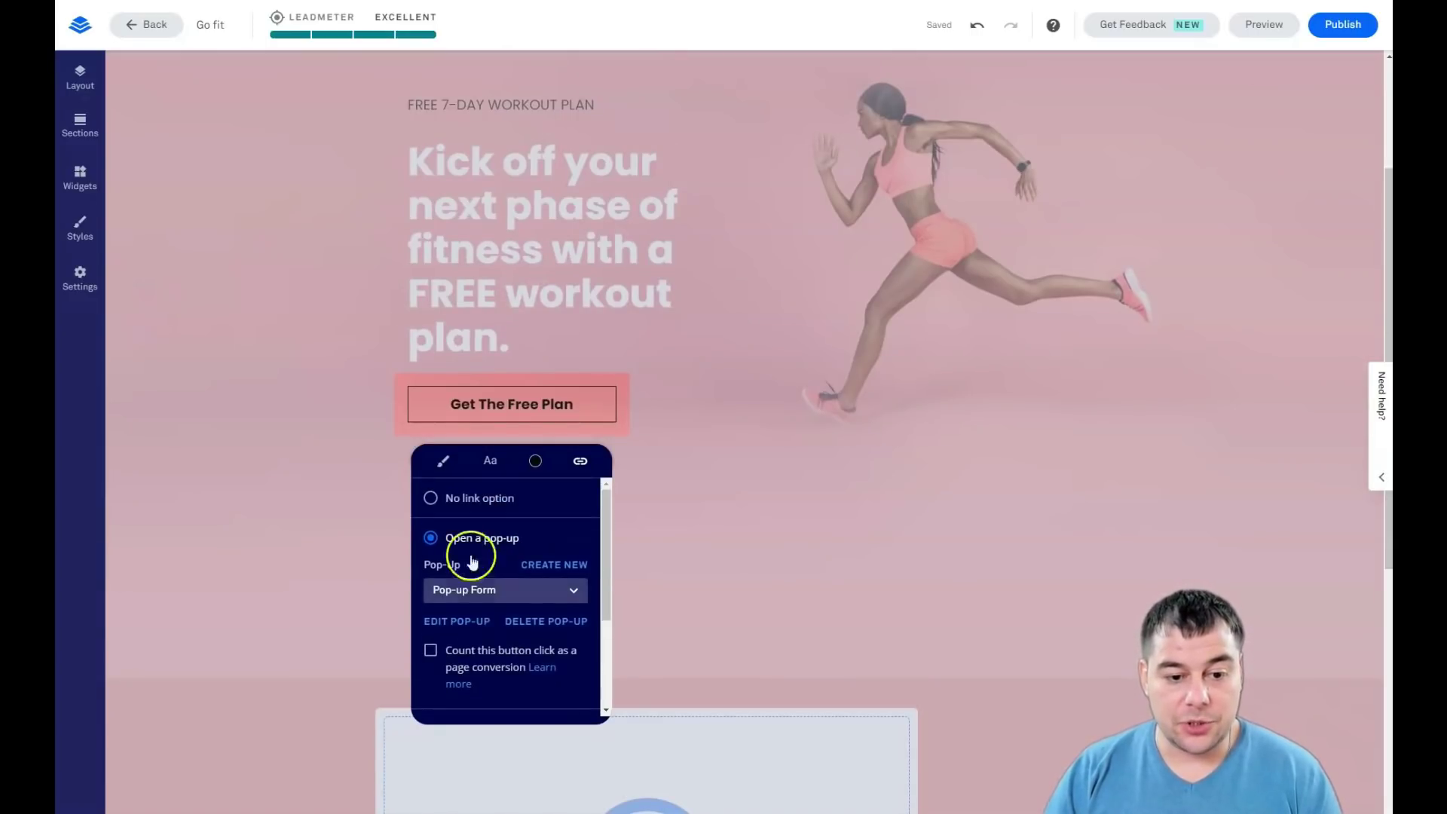
Link the button to the Pop-up Form pop-up and open it for editing.
scroll(466, 544, down, 2)
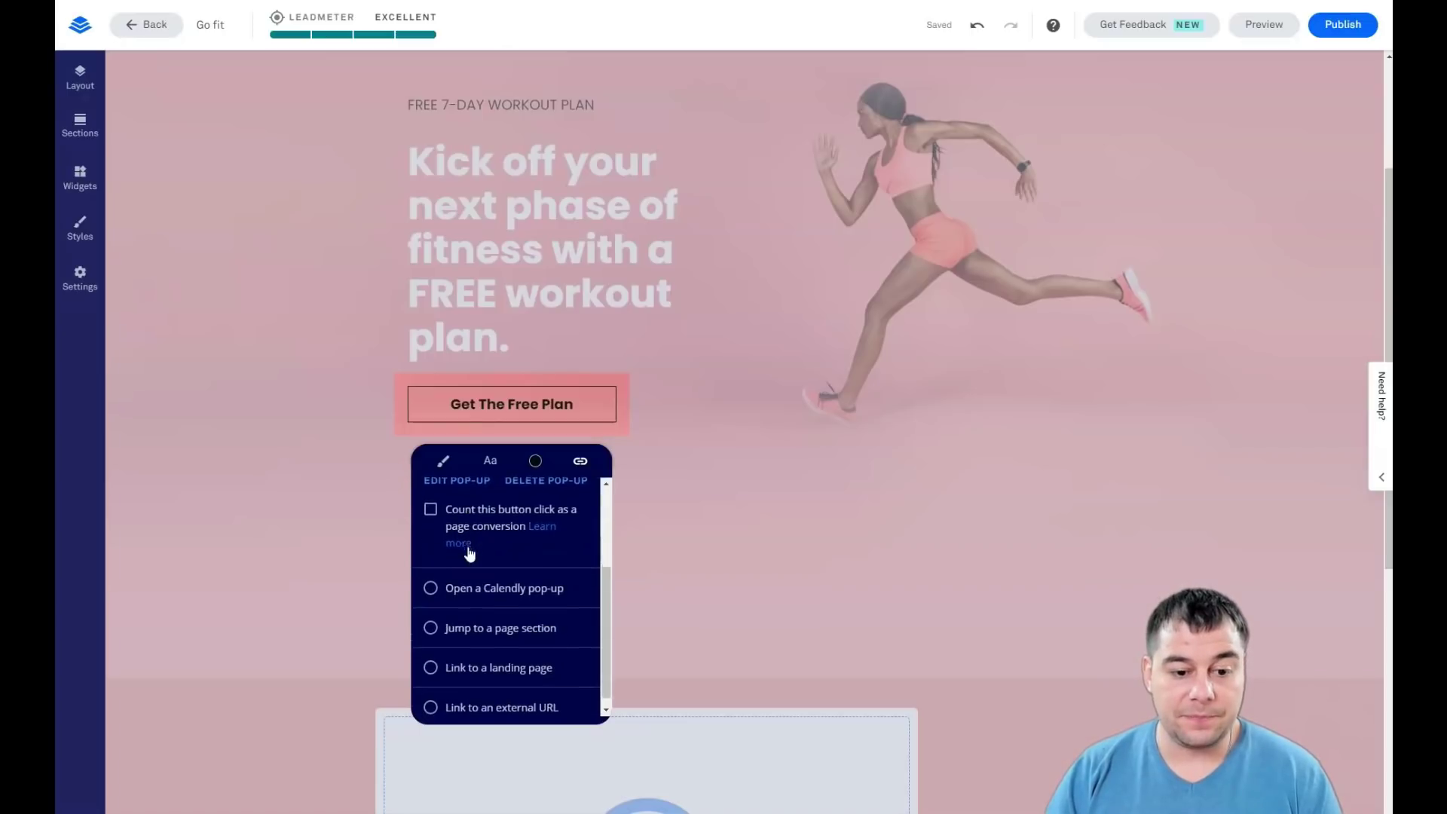
scroll(517, 614, down, 2)
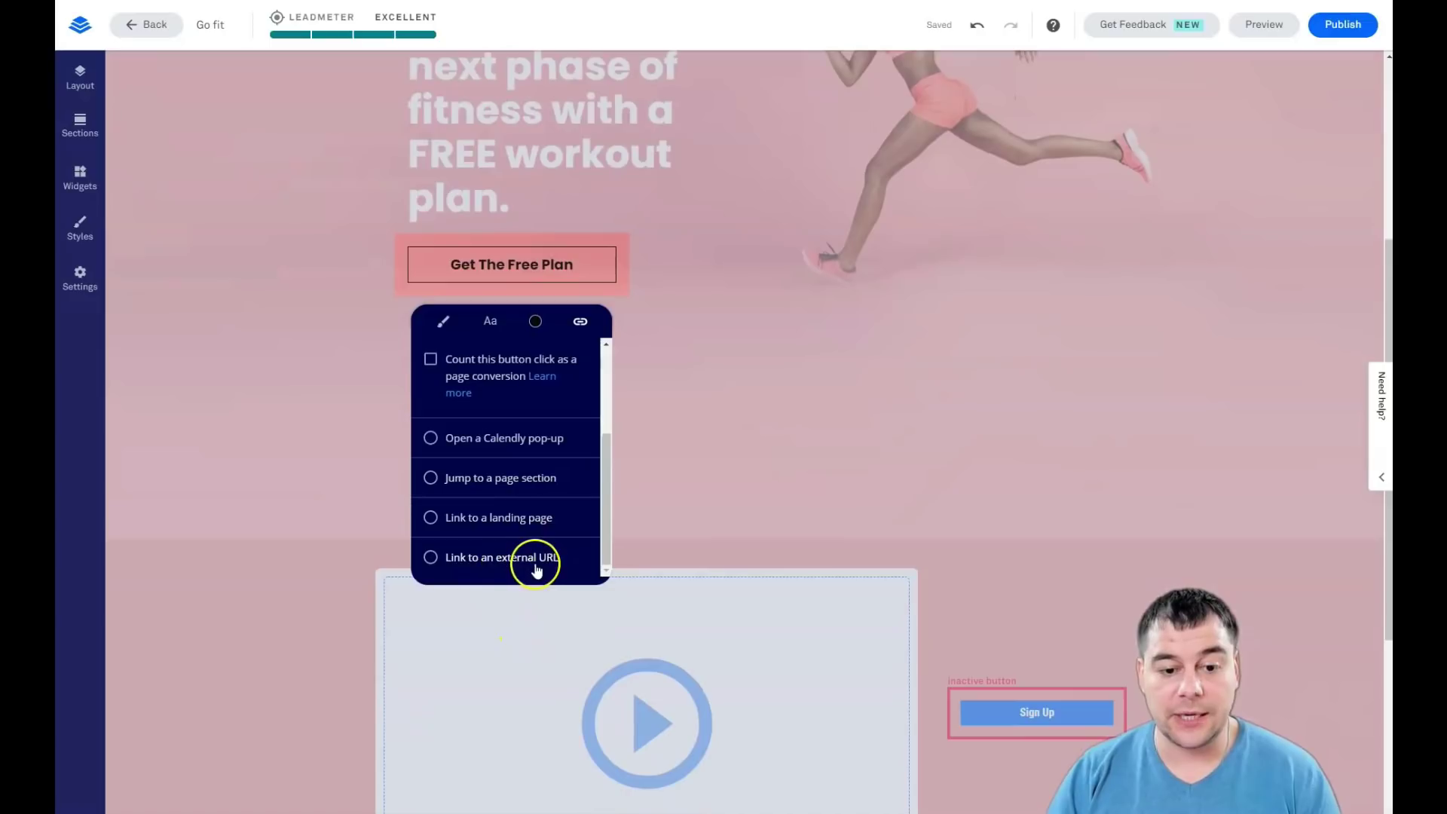
scroll(693, 440, up, 4)
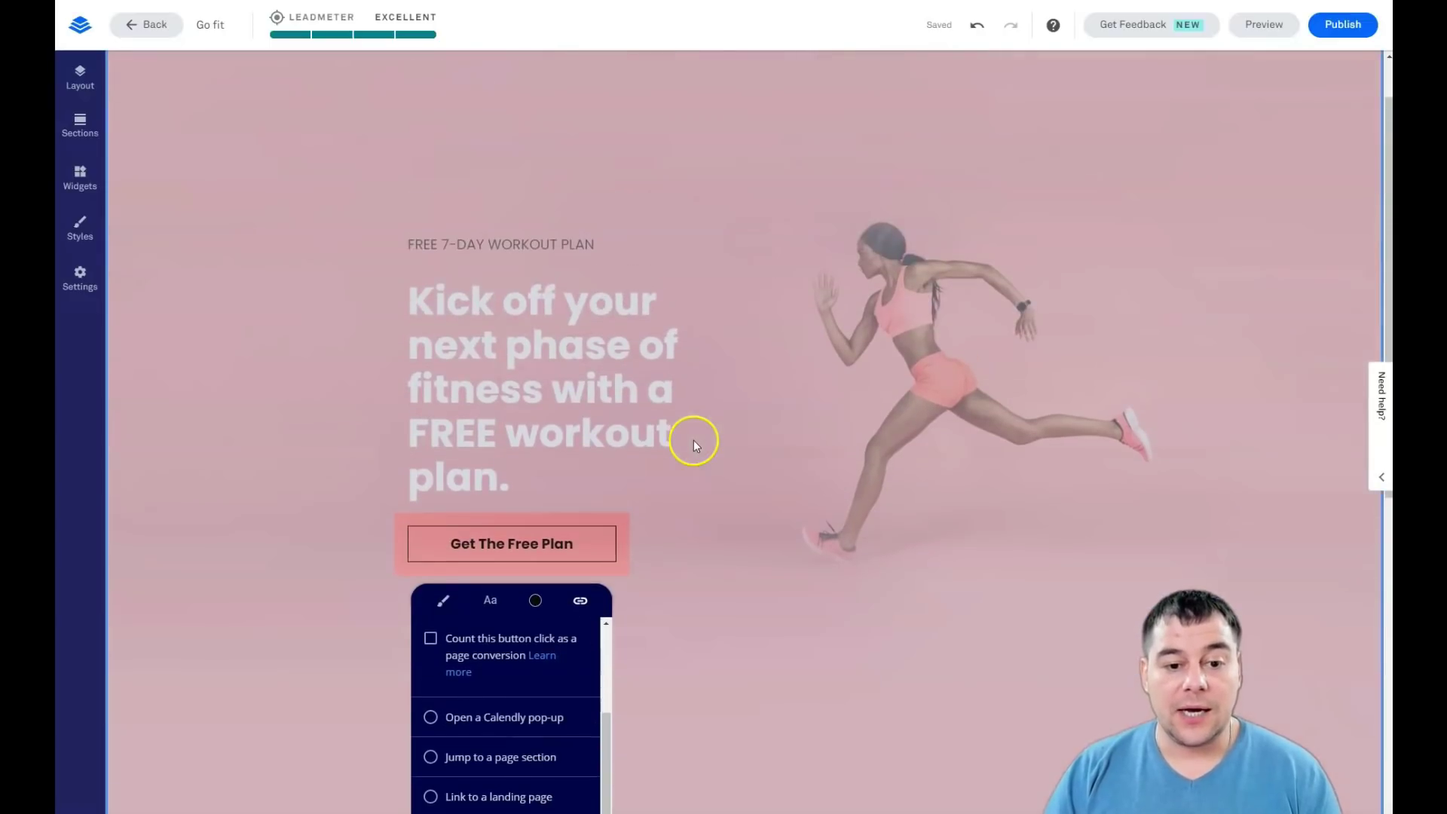
scroll(688, 454, down, 3)
scroll(479, 507, up, 2)
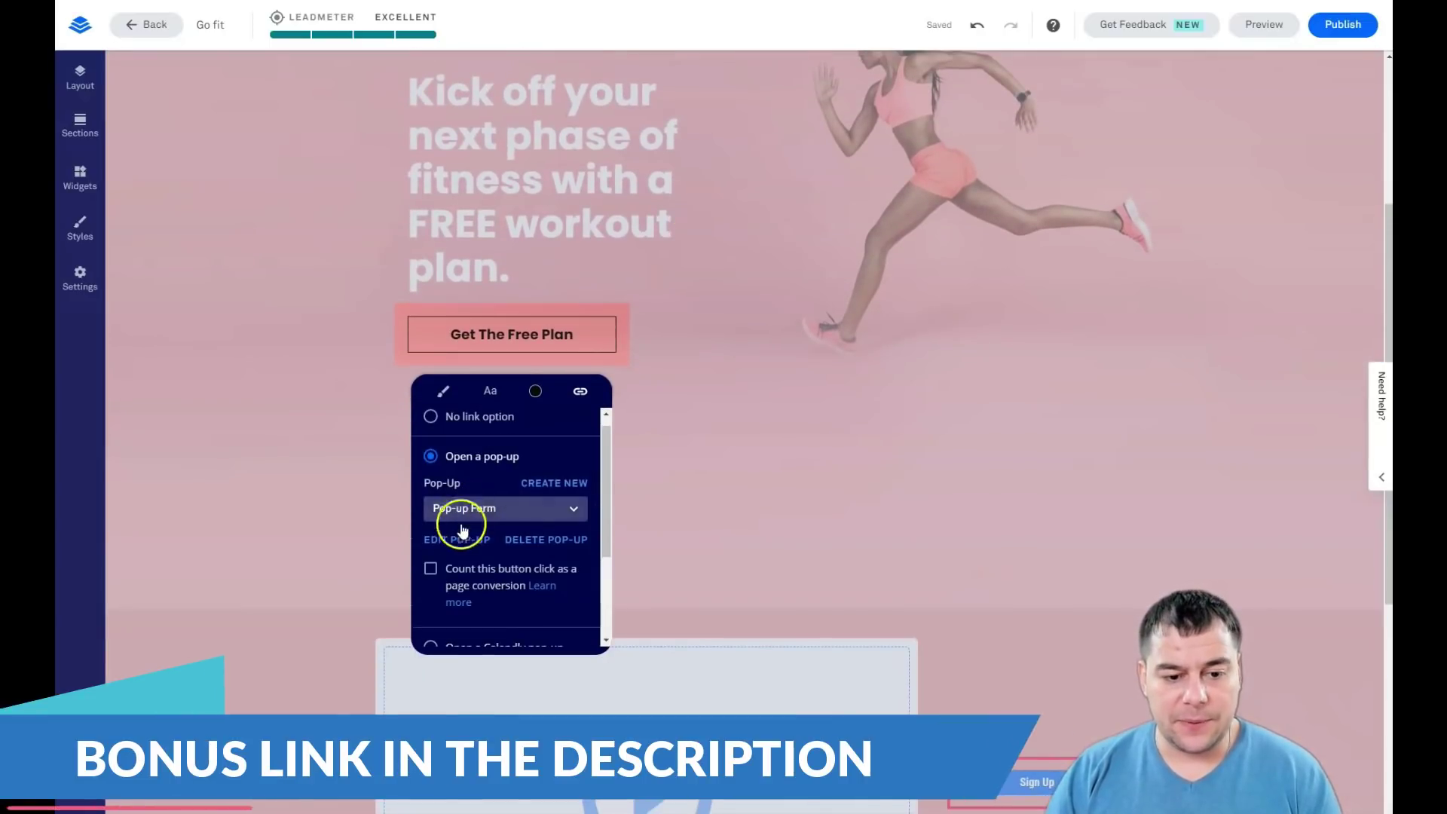
click(576, 508)
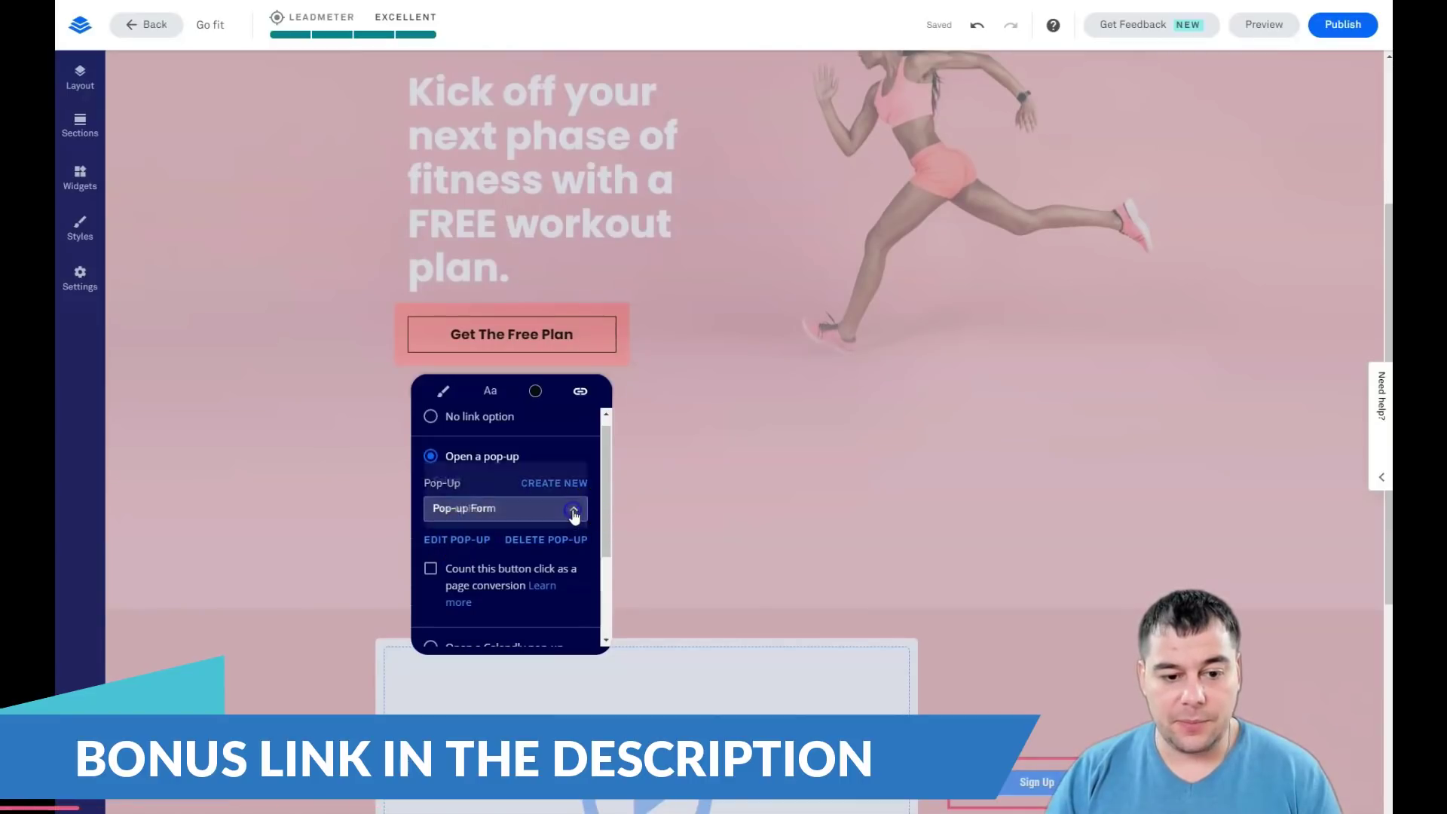
click(575, 509)
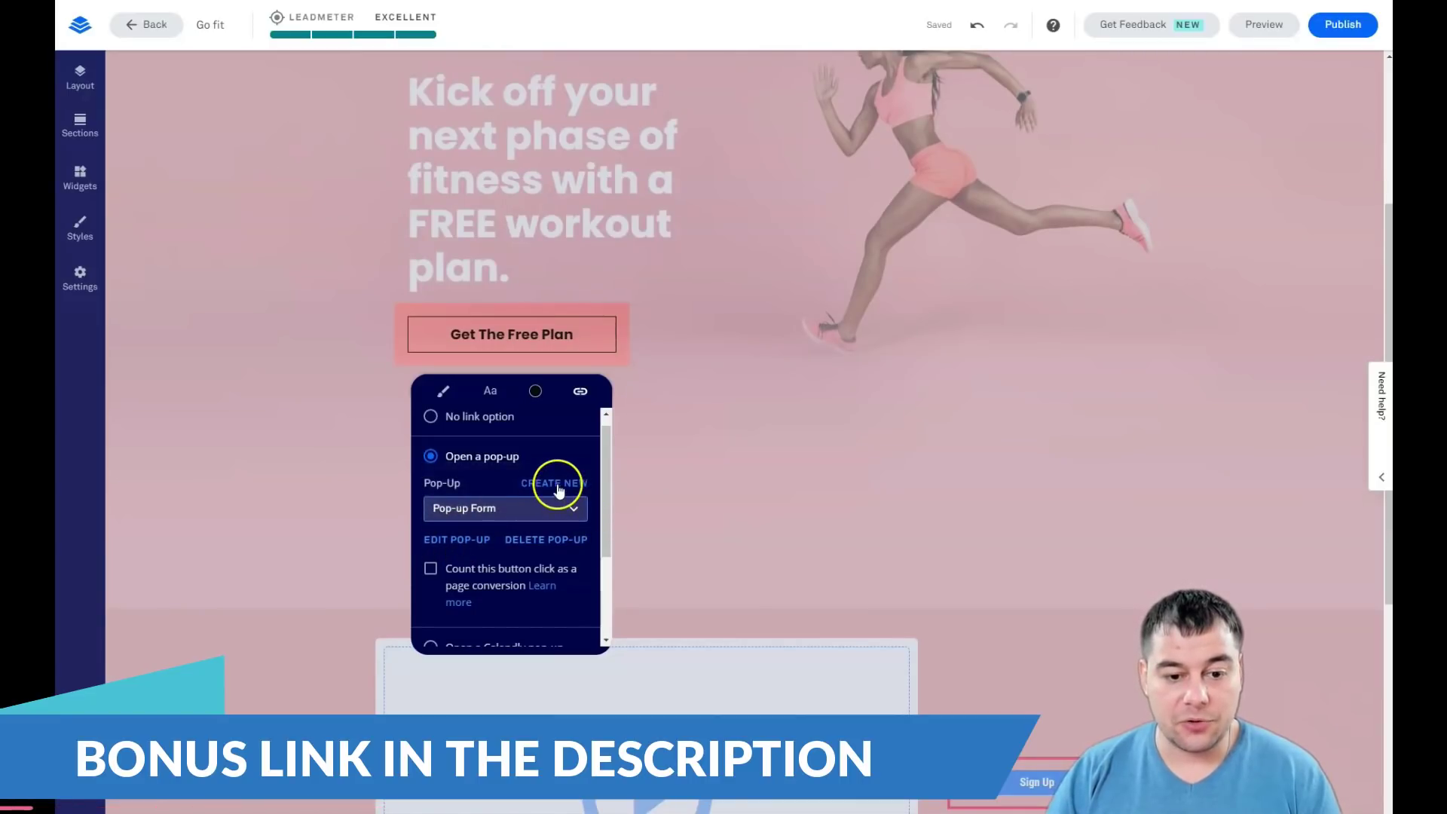
click(448, 548)
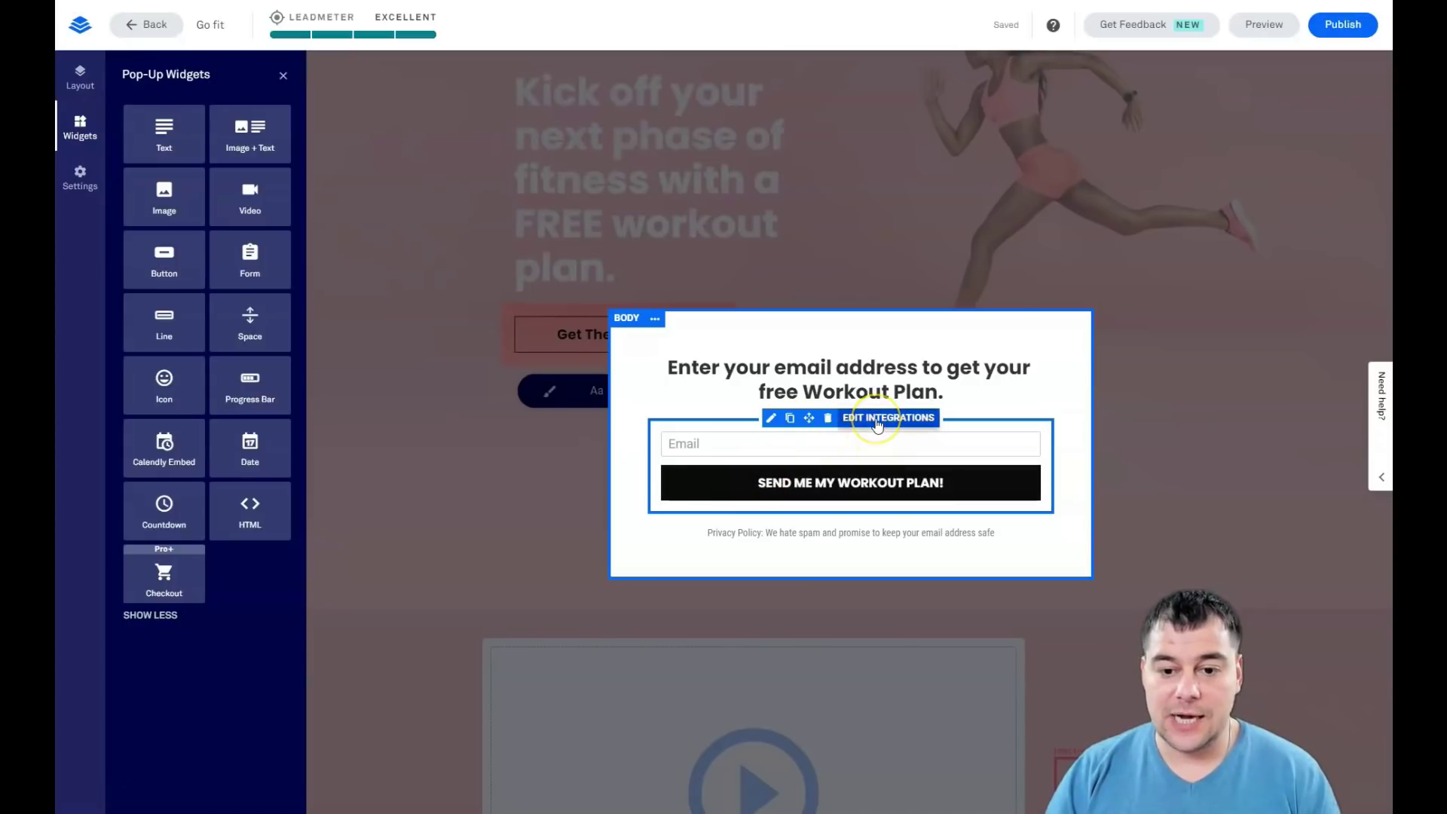
Open the form's integrations and browse More Services, such as Mailchimp and ConvertKit.
click(877, 419)
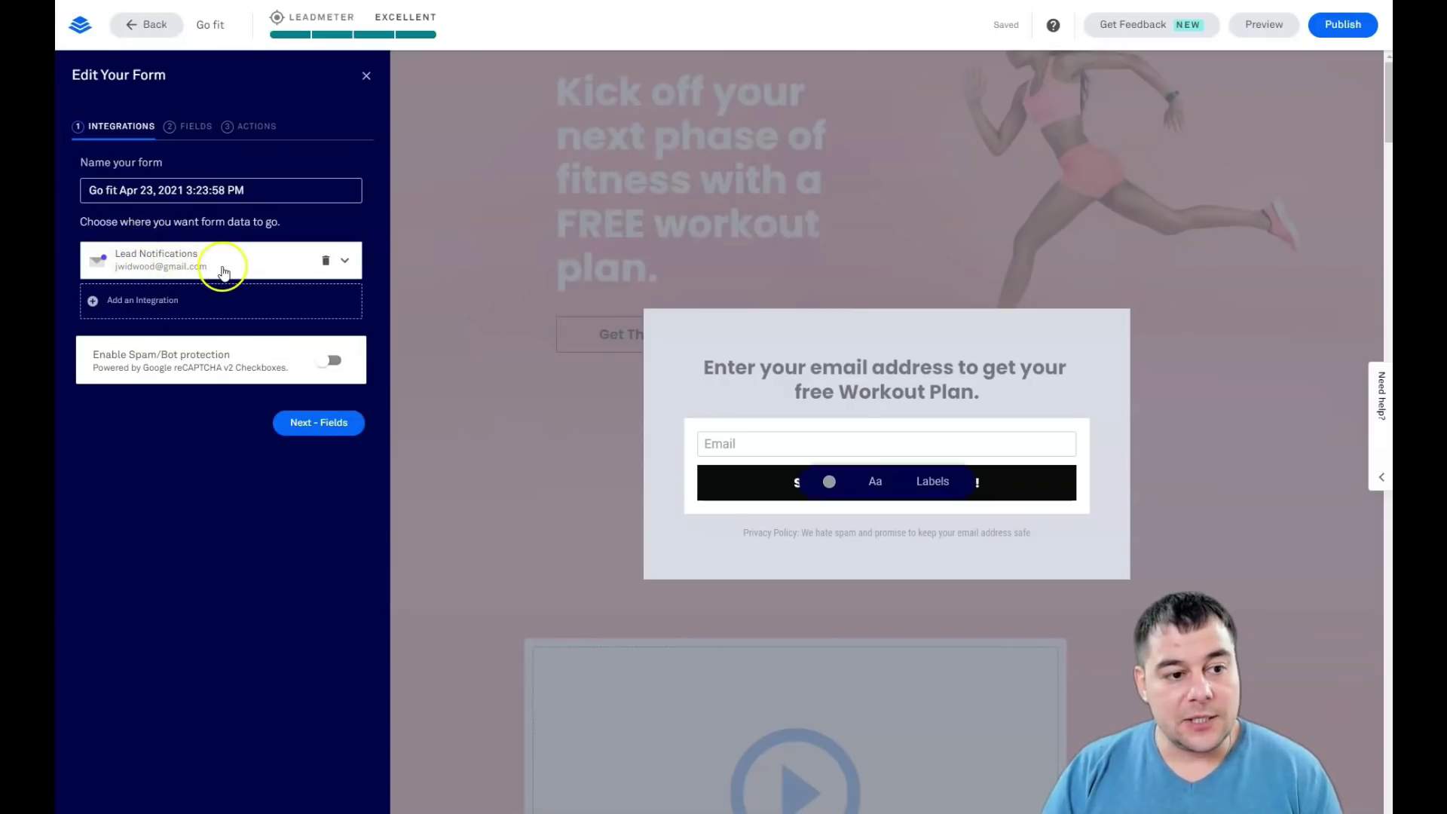
click(134, 302)
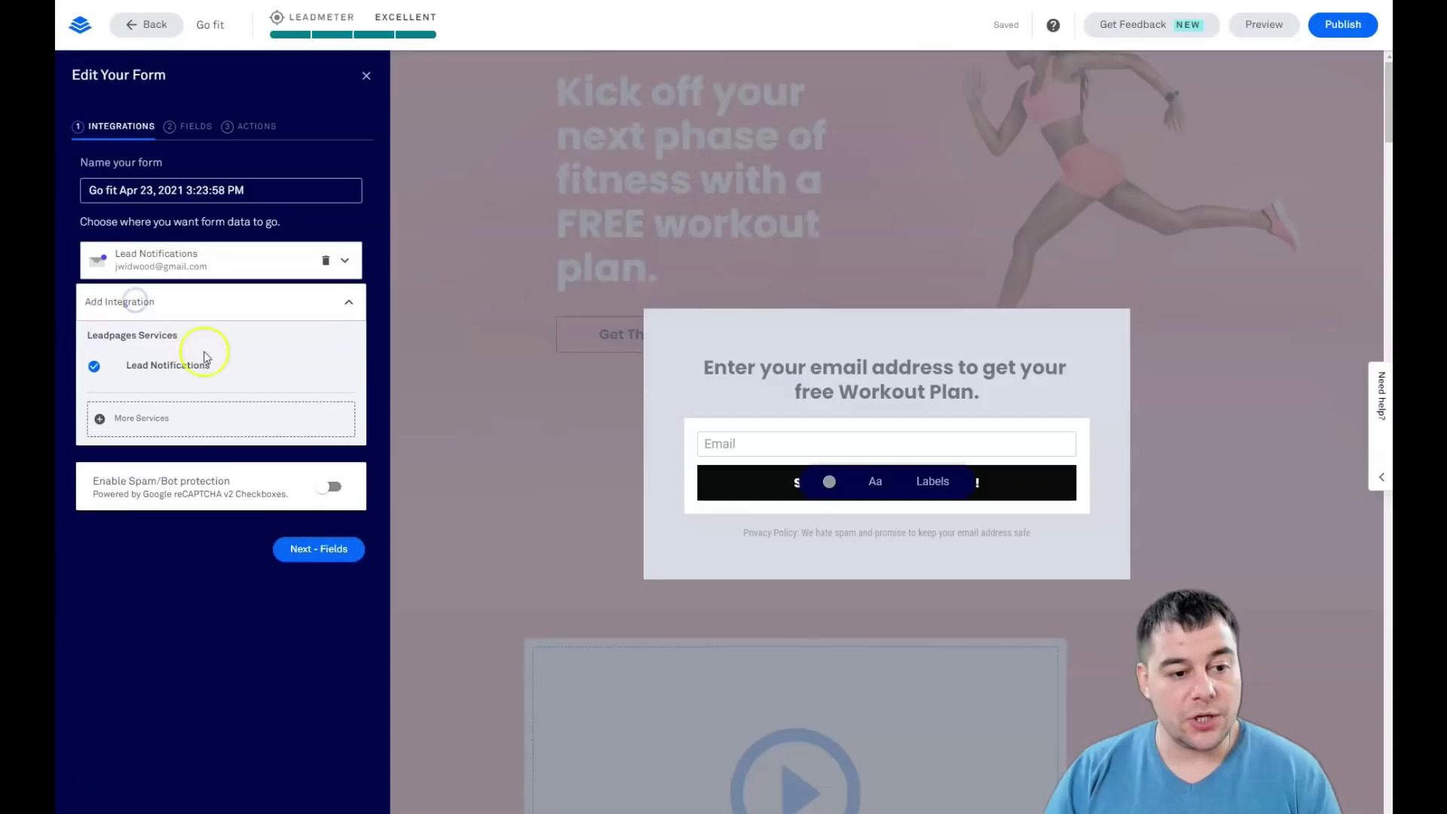
click(145, 424)
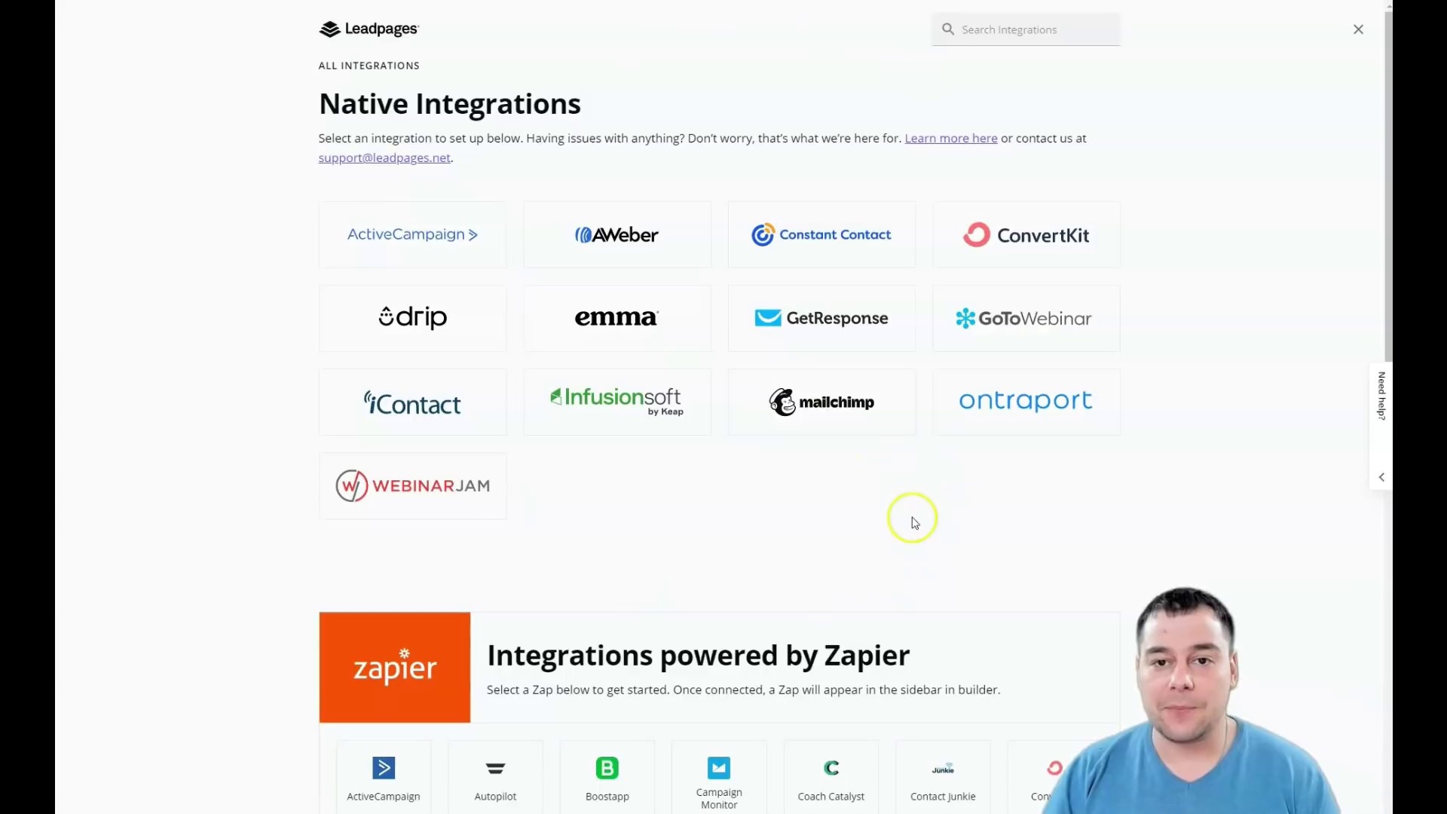
Review the Native and Zapier integrations, then close the catalogue back to Lead Notifications.
scroll(850, 497, down, 1)
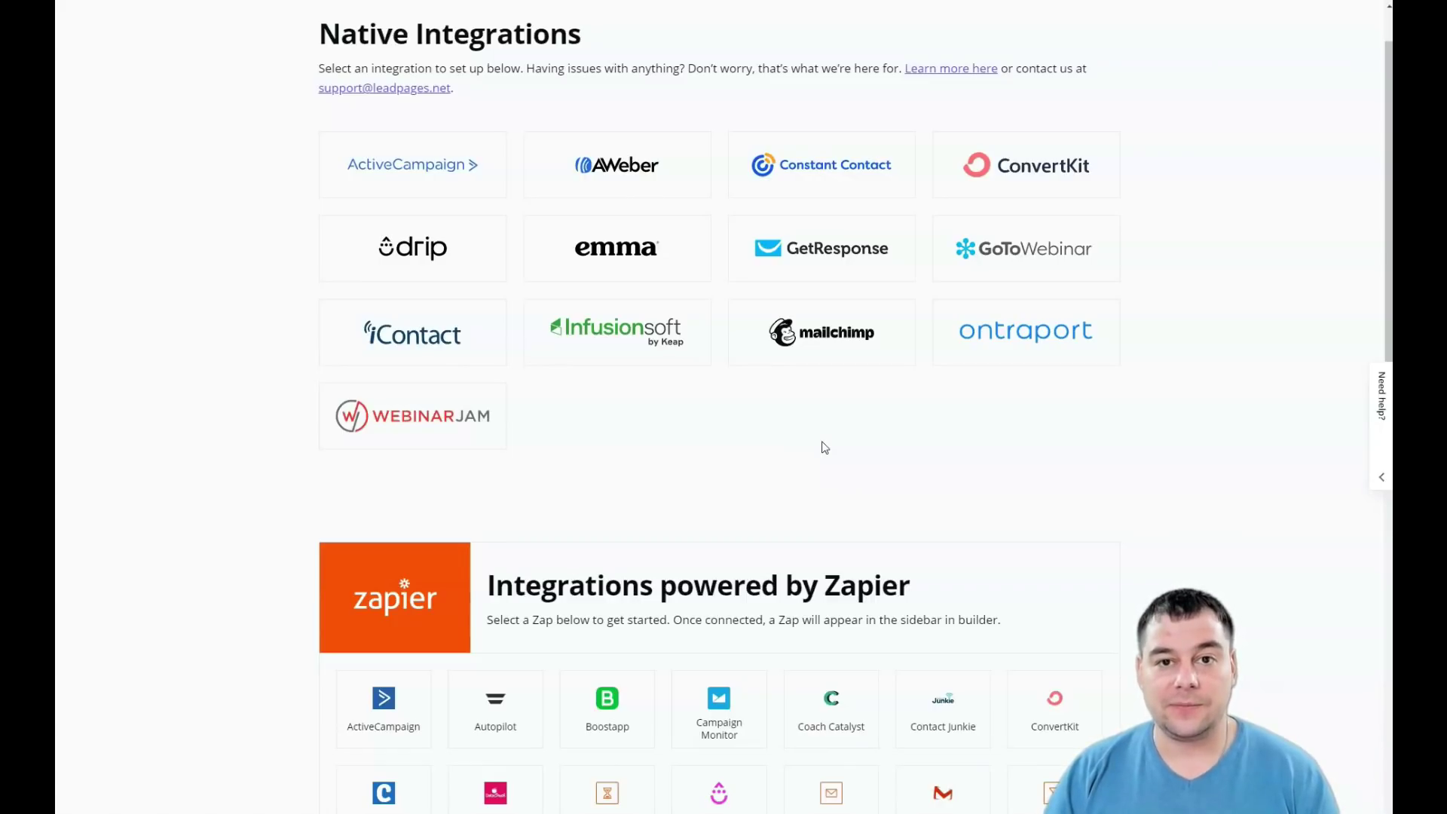
scroll(825, 447, down, 5)
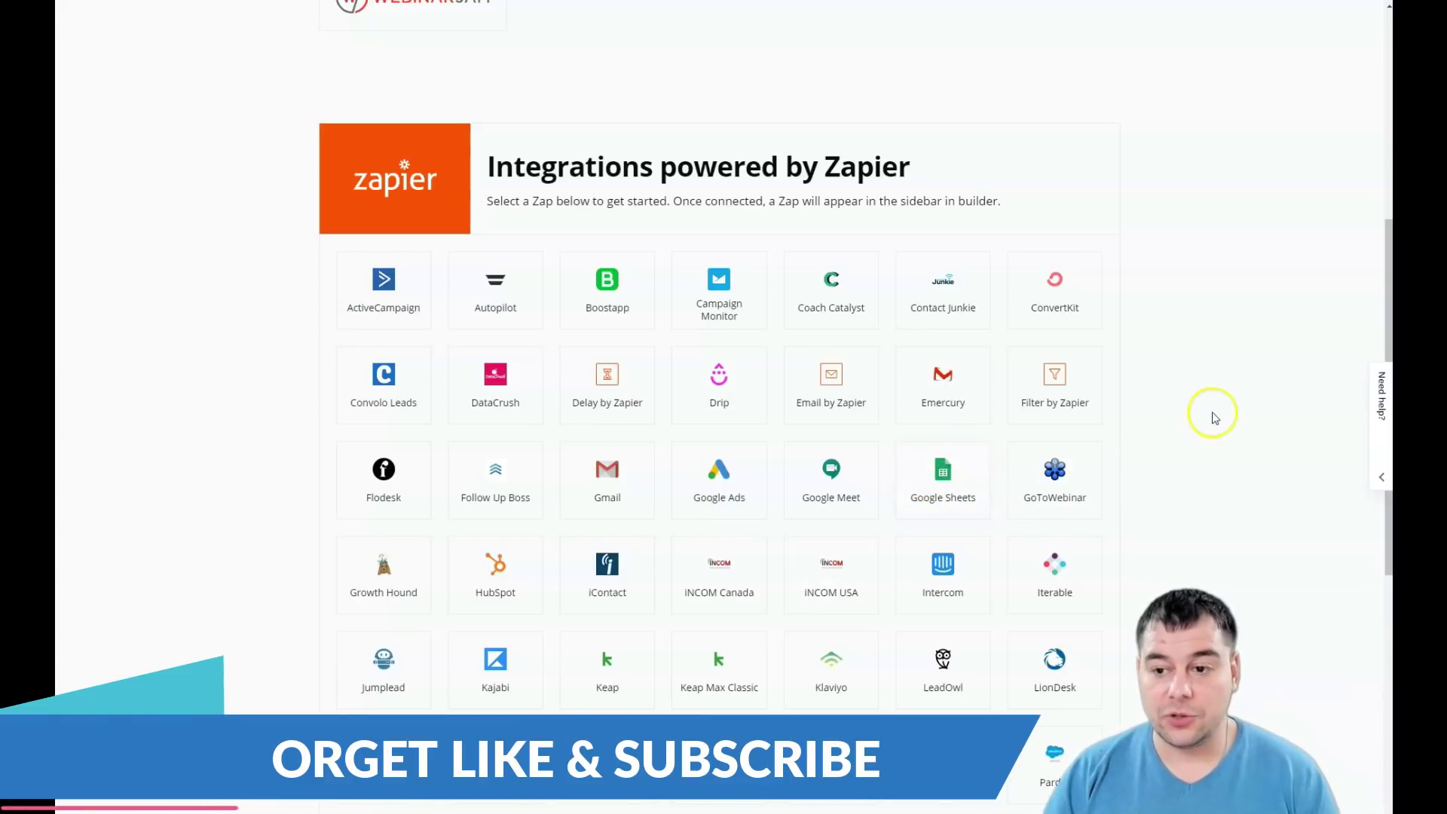
scroll(1213, 411, up, 6)
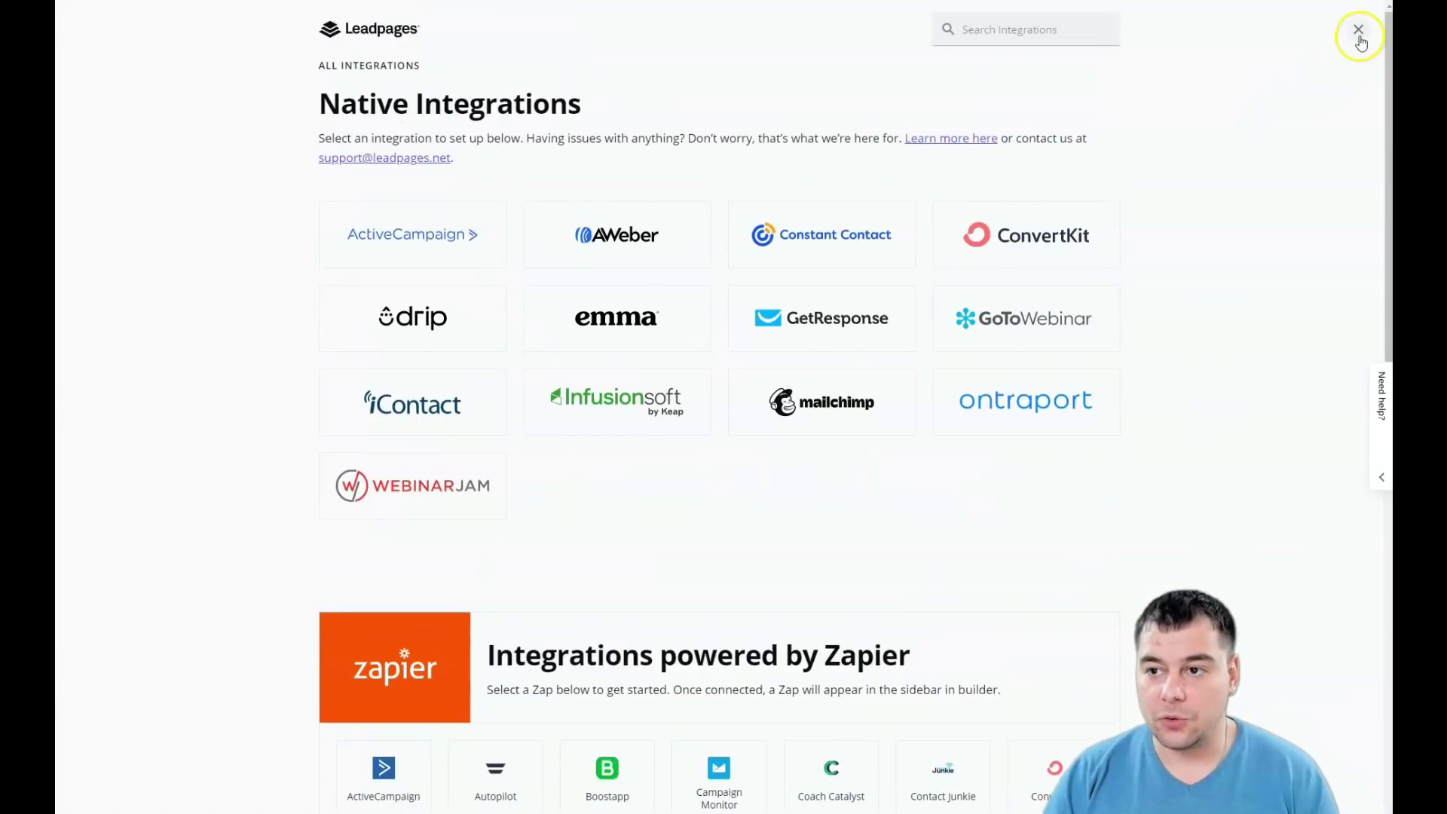
click(1359, 34)
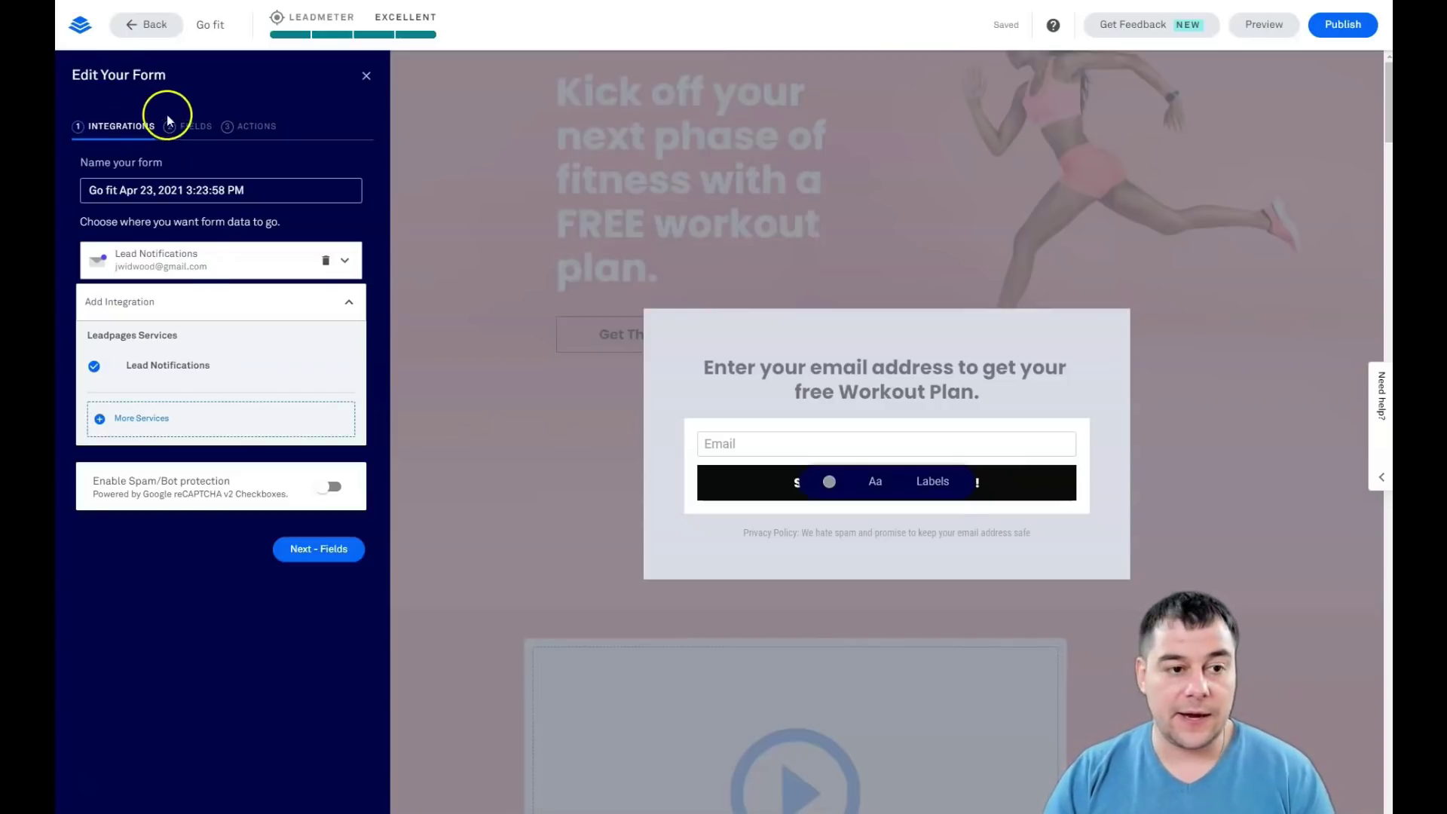
Add a First Name field to the signup form and place it above Email.
click(190, 127)
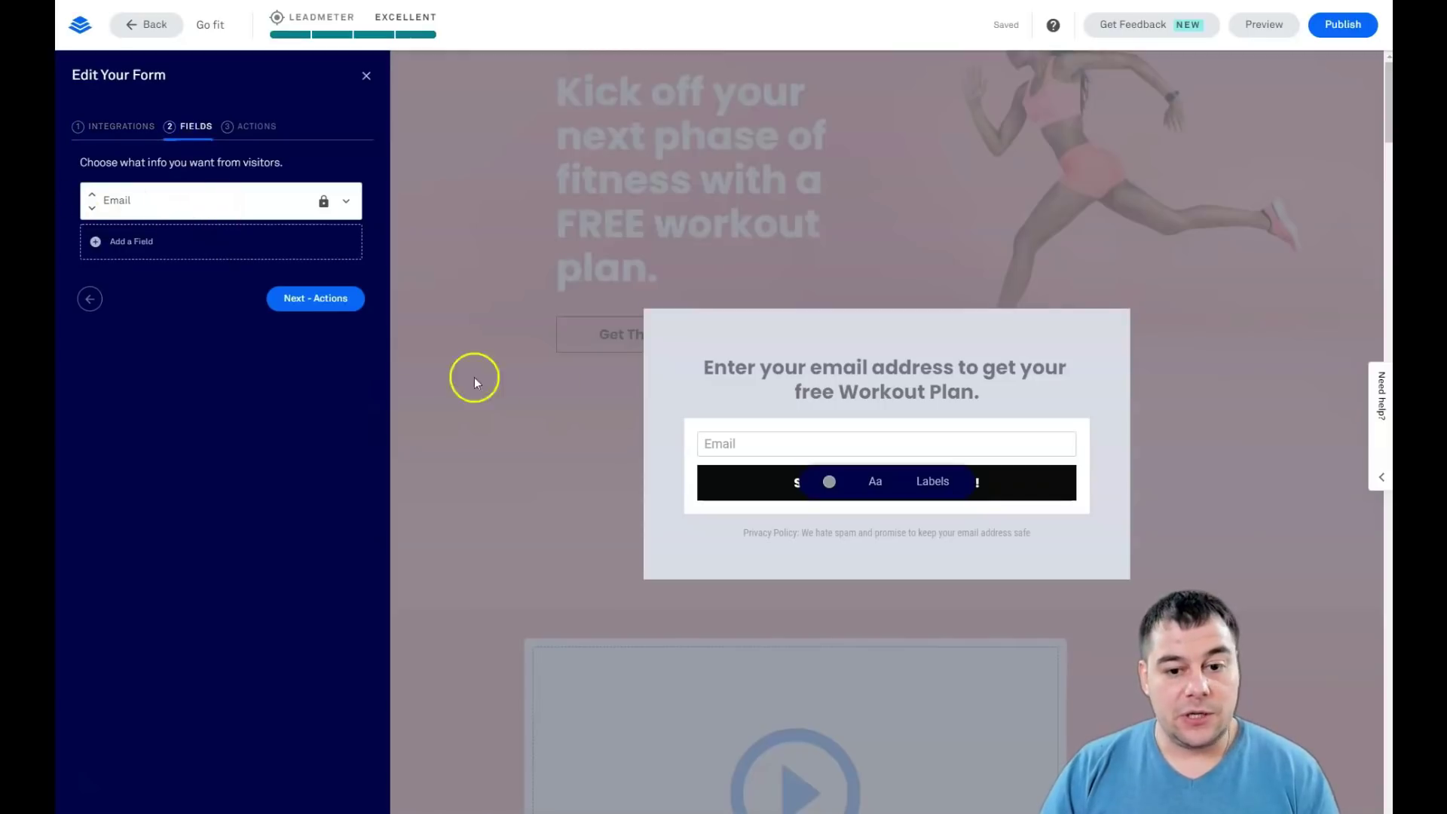
click(96, 239)
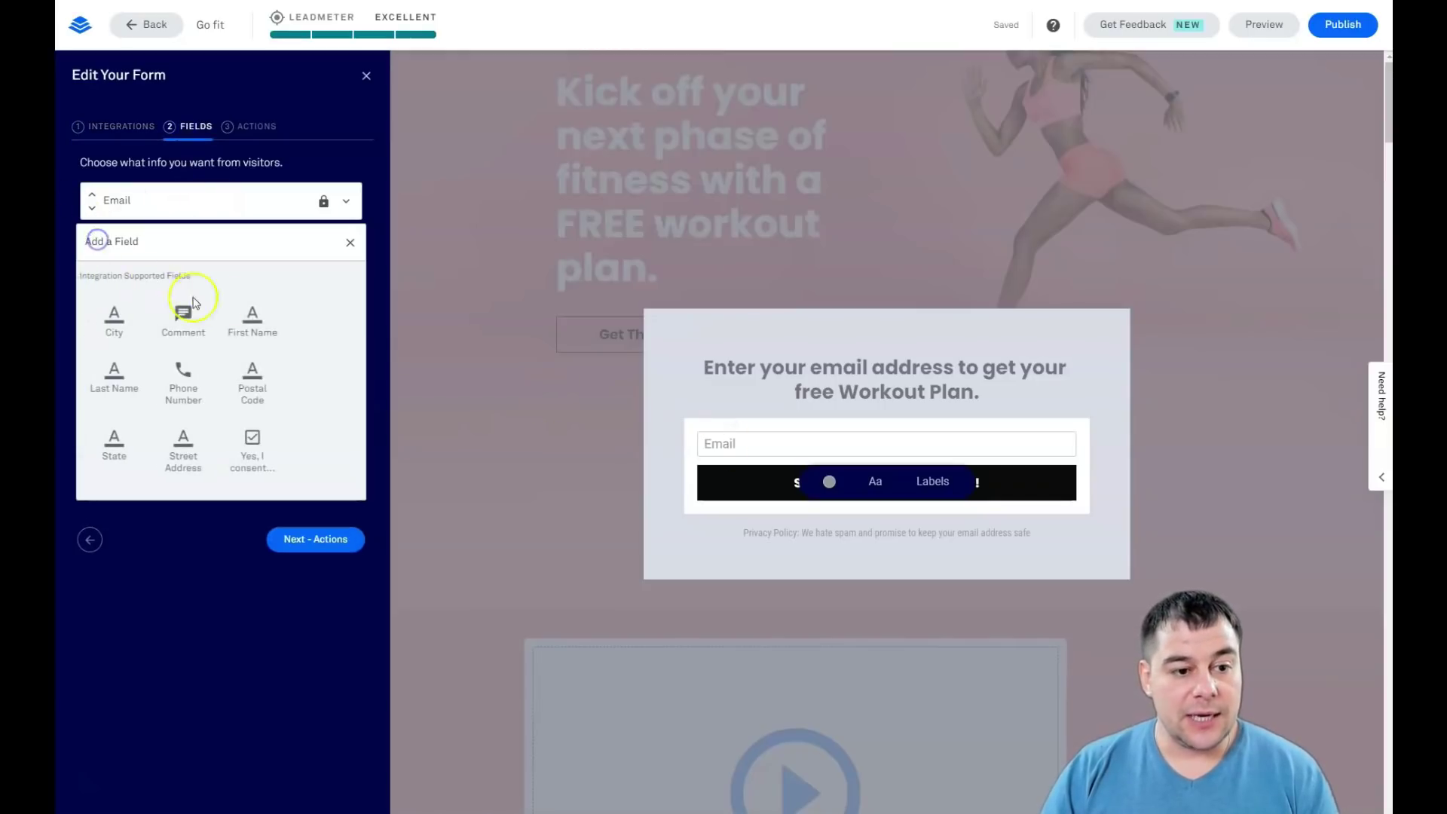
click(256, 332)
click(138, 245)
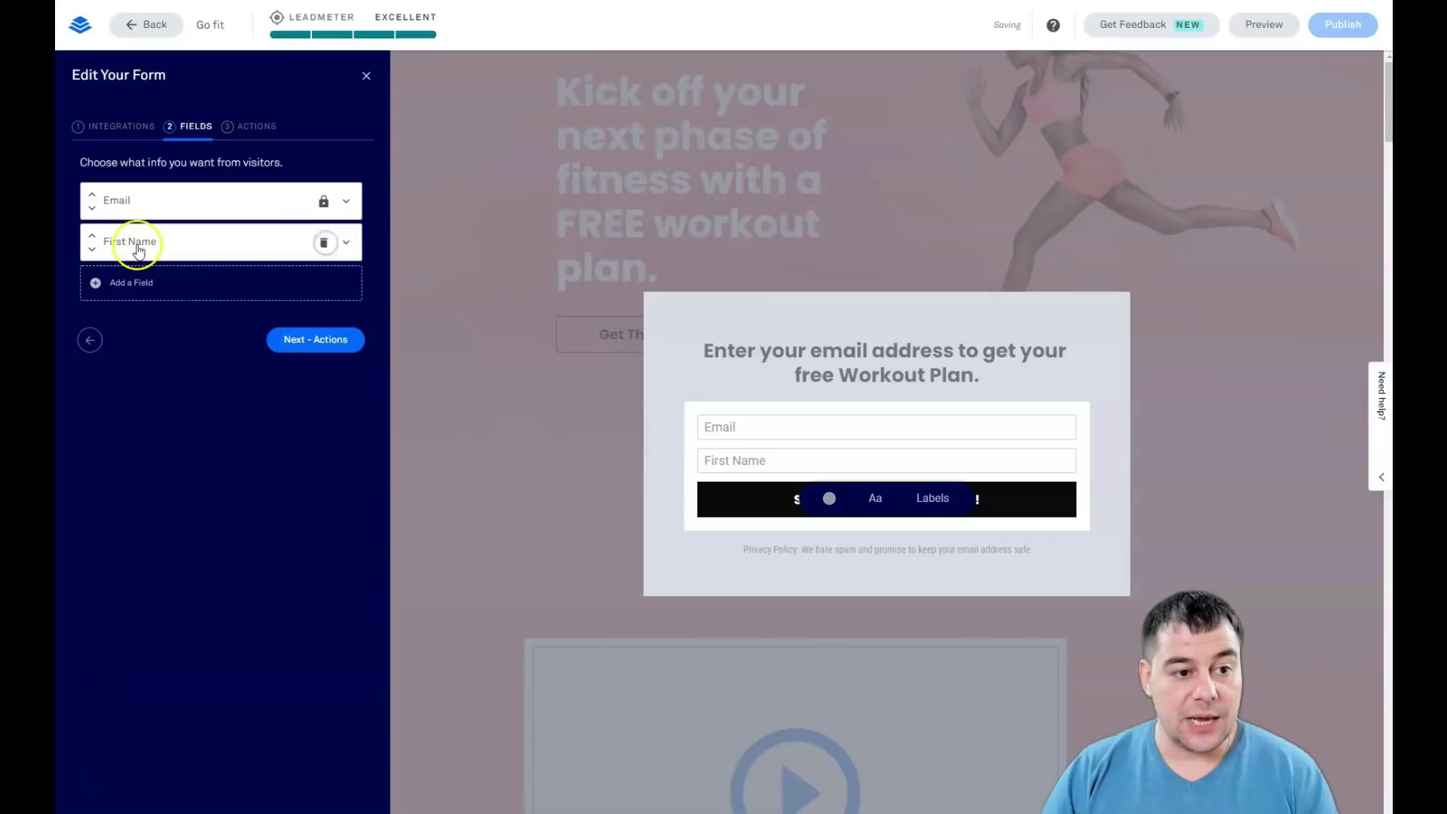
click(91, 235)
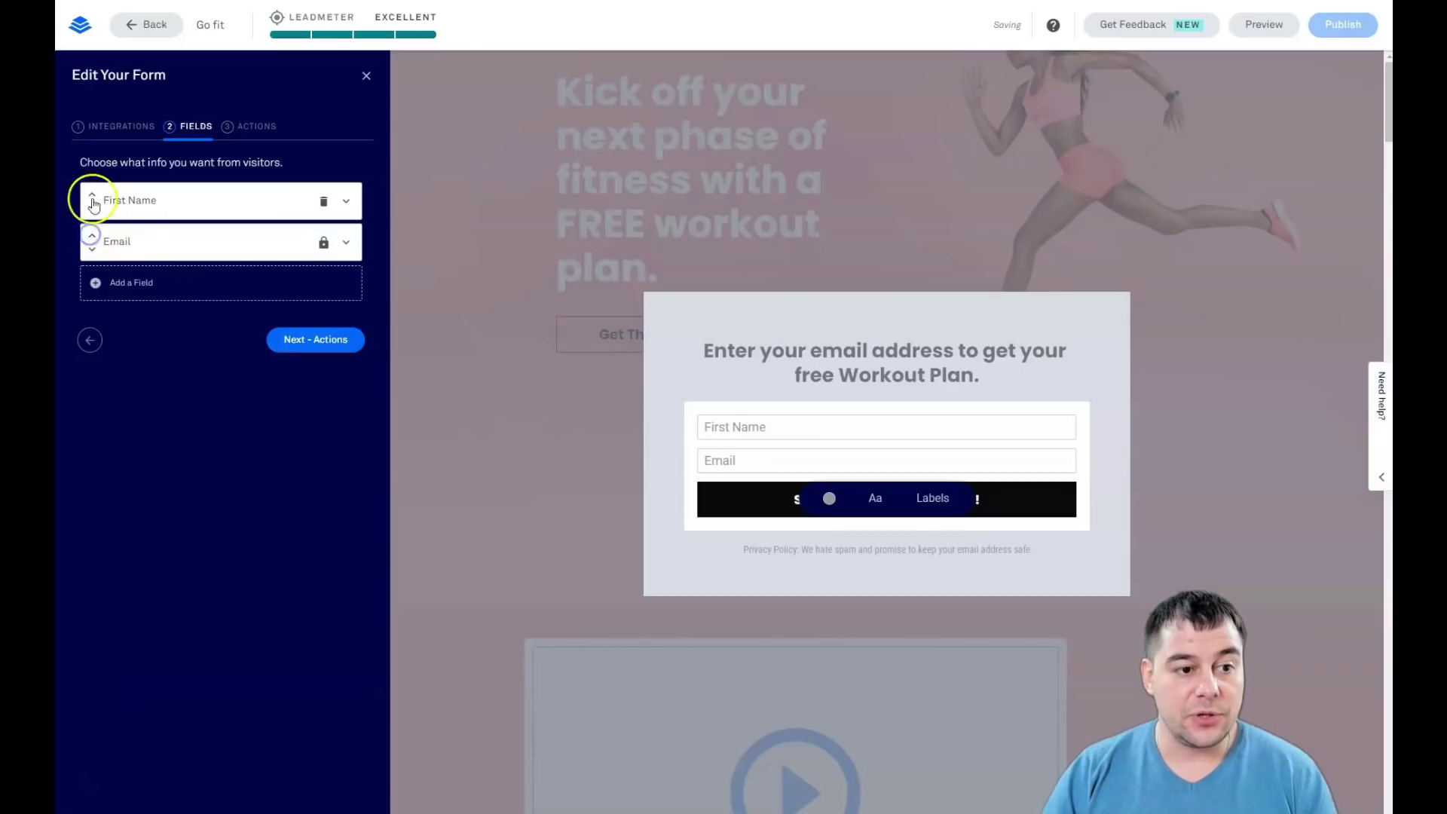
Add a Phone Number field, delete it again, and move to the Actions step.
click(99, 279)
click(115, 435)
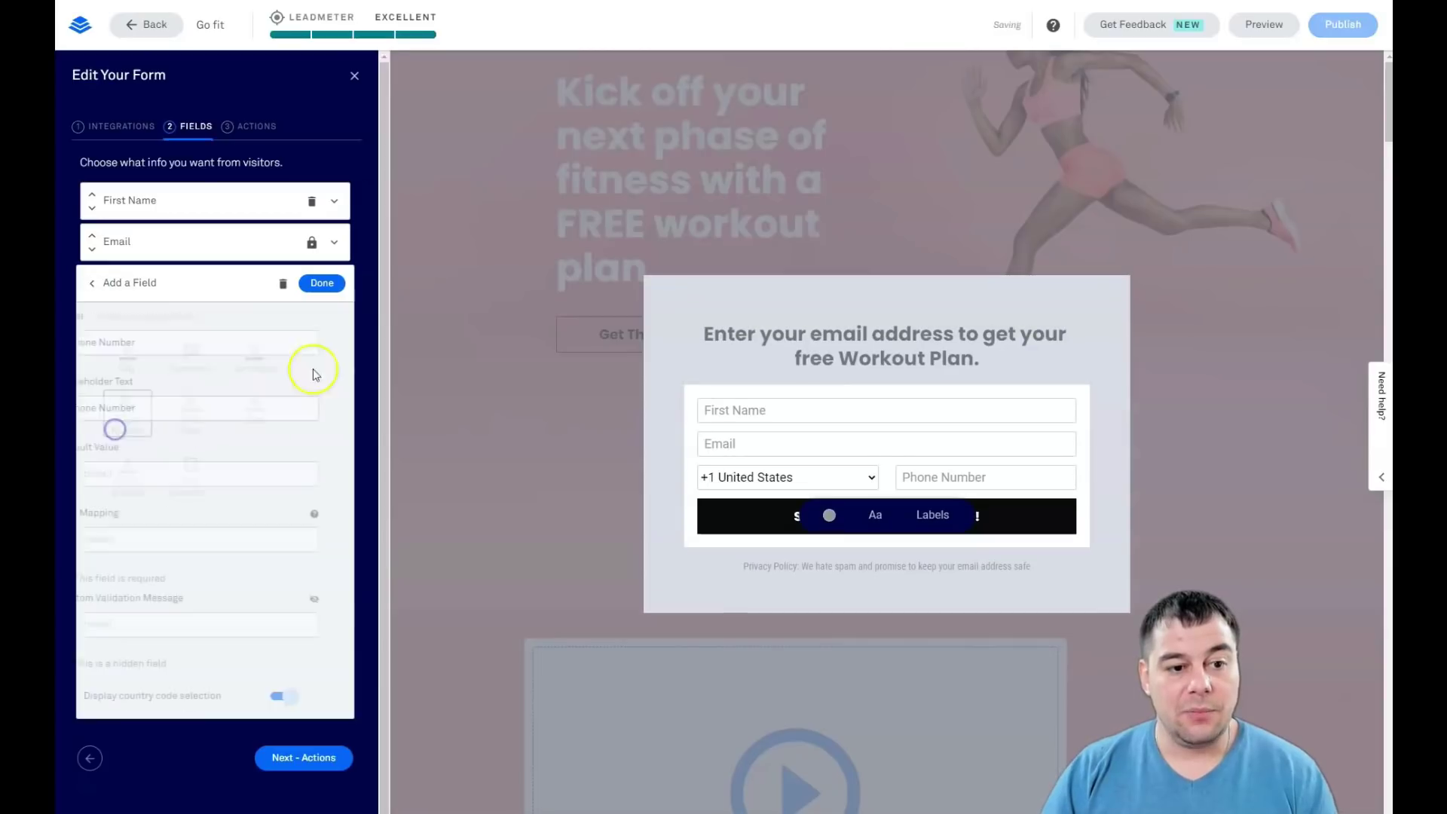
click(319, 286)
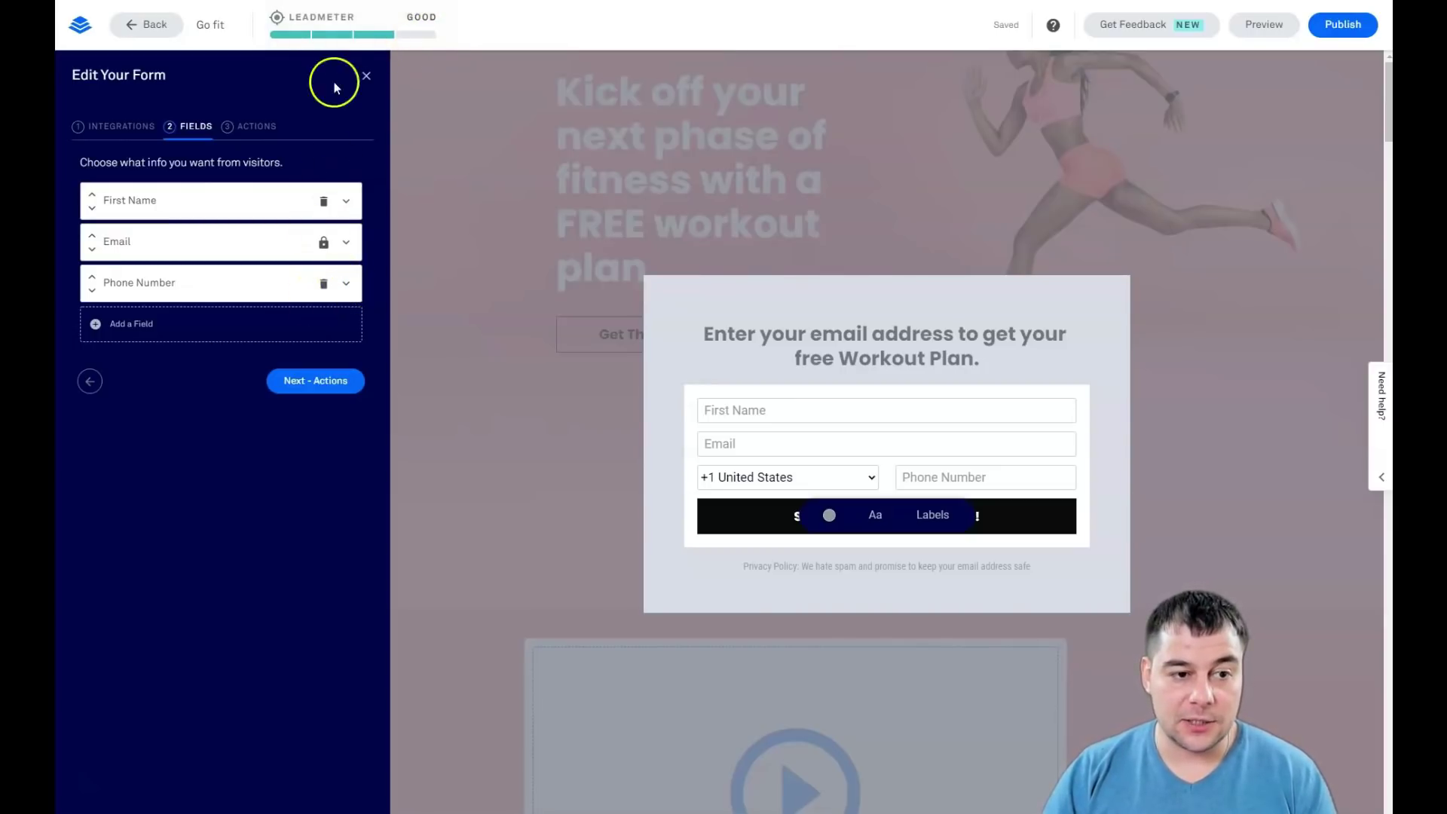
click(323, 283)
click(317, 250)
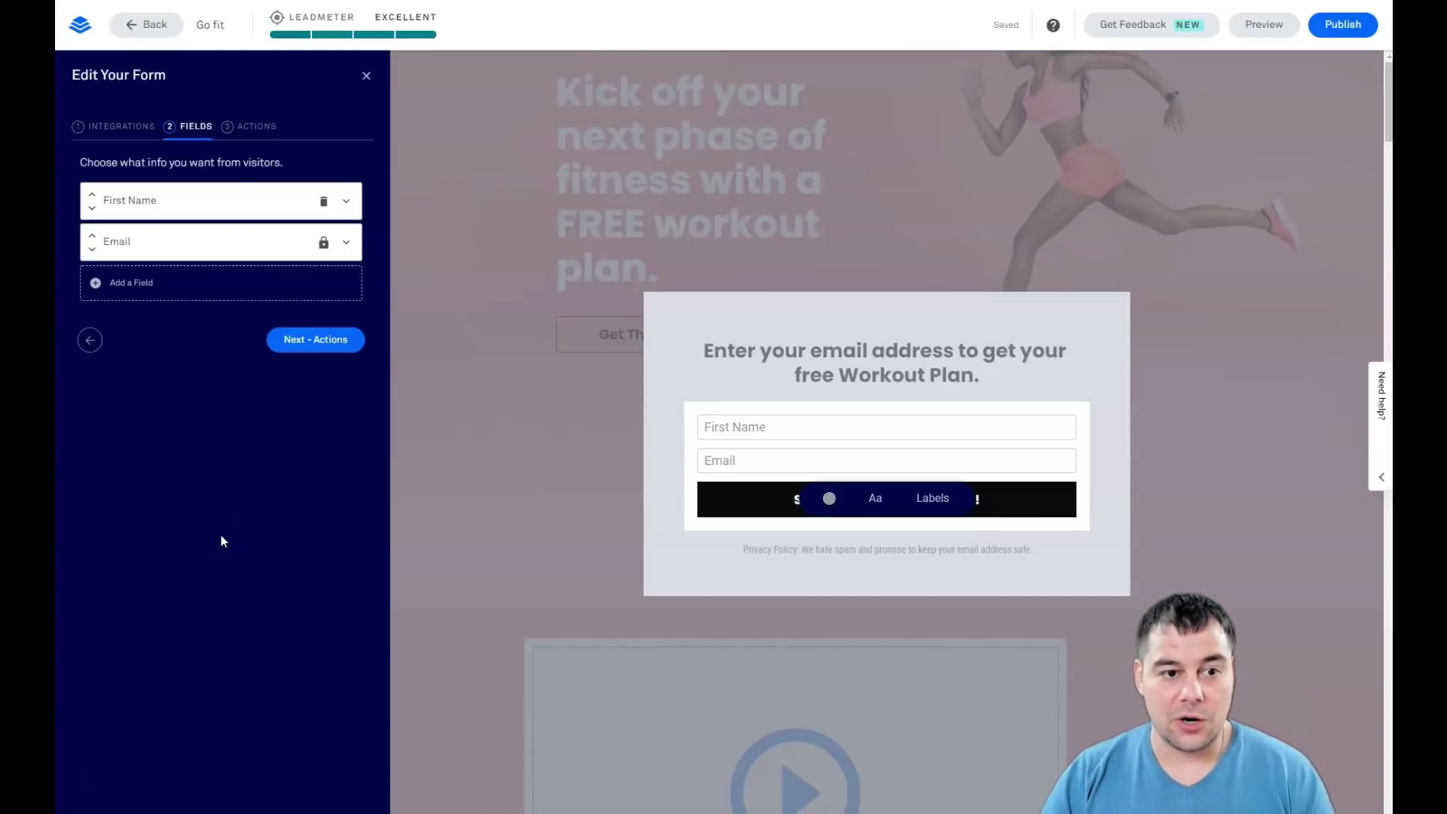
click(252, 126)
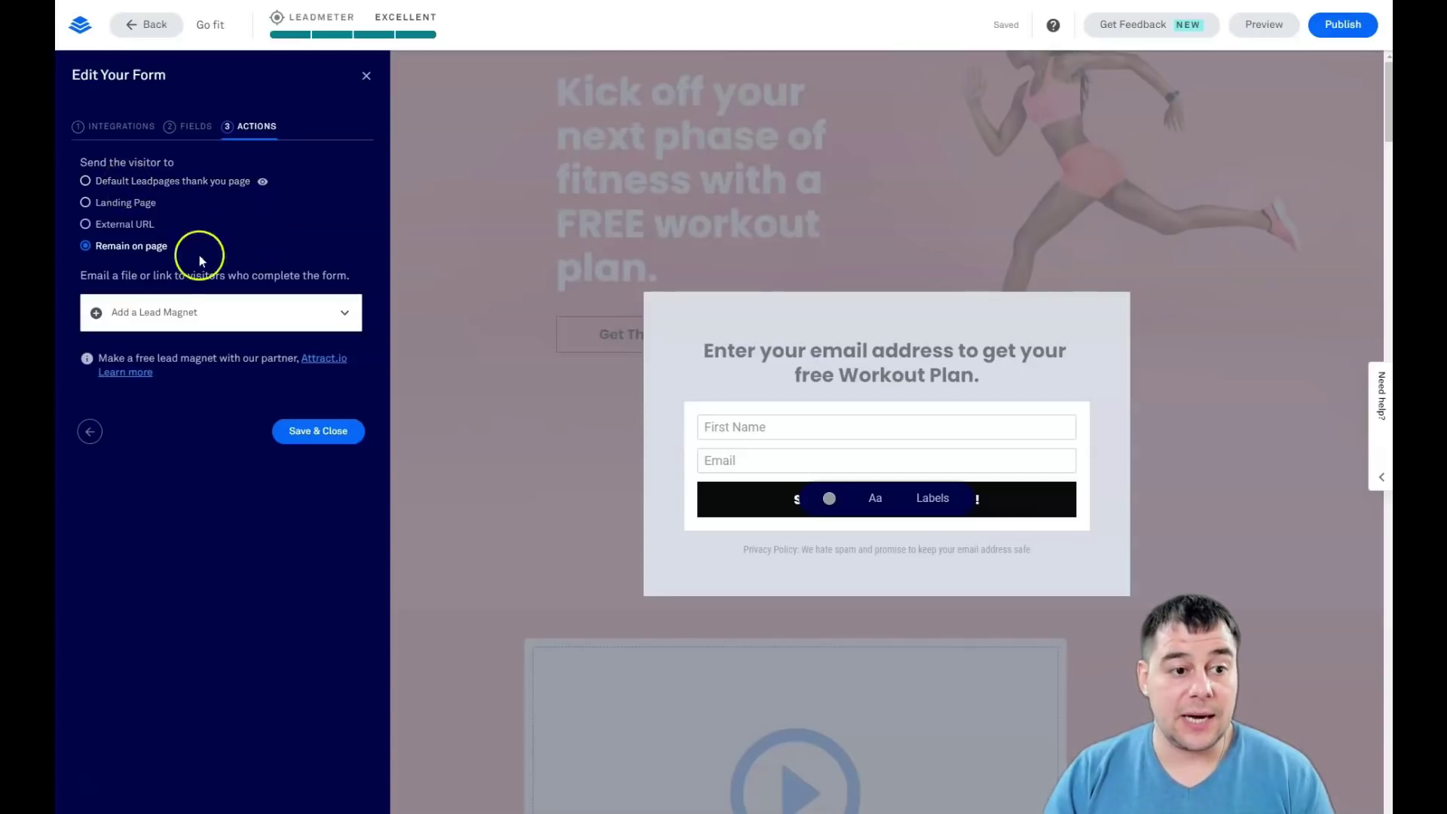
Save and close the form editor to return to the hero section.
click(310, 437)
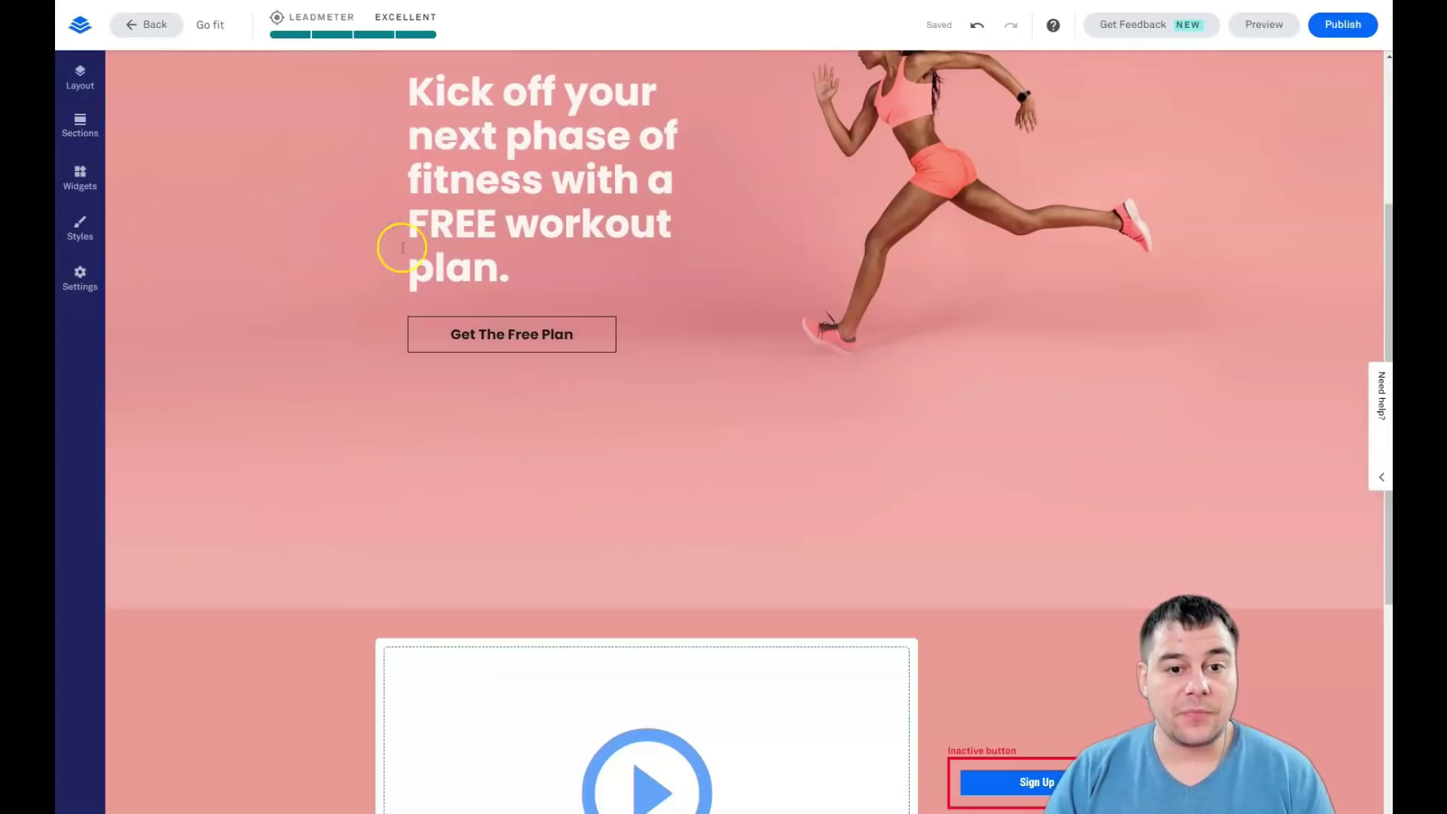
Open the Body section's settings showing its pink runner background image.
scroll(600, 427, up, 3)
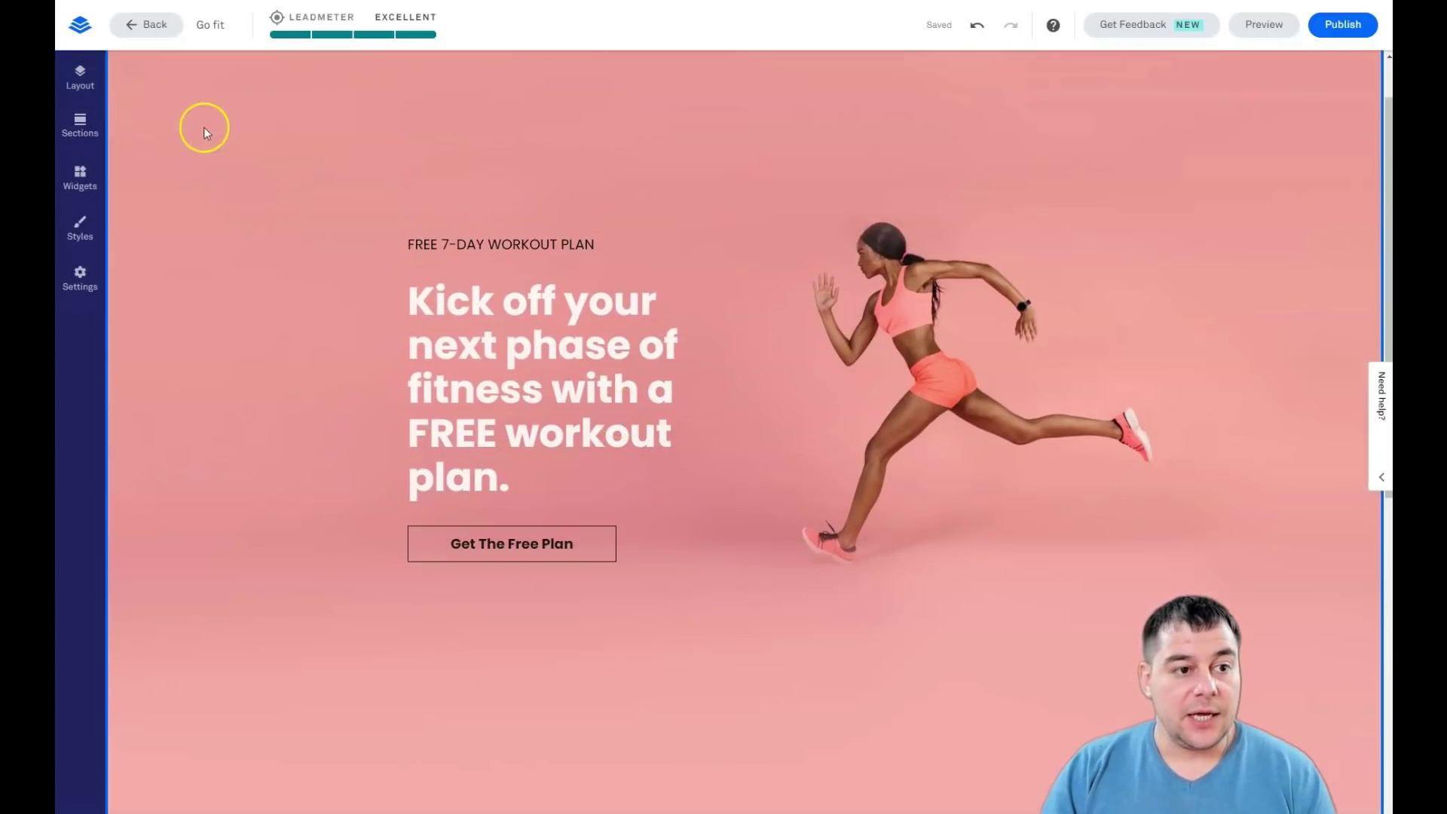
scroll(264, 218, up, 1)
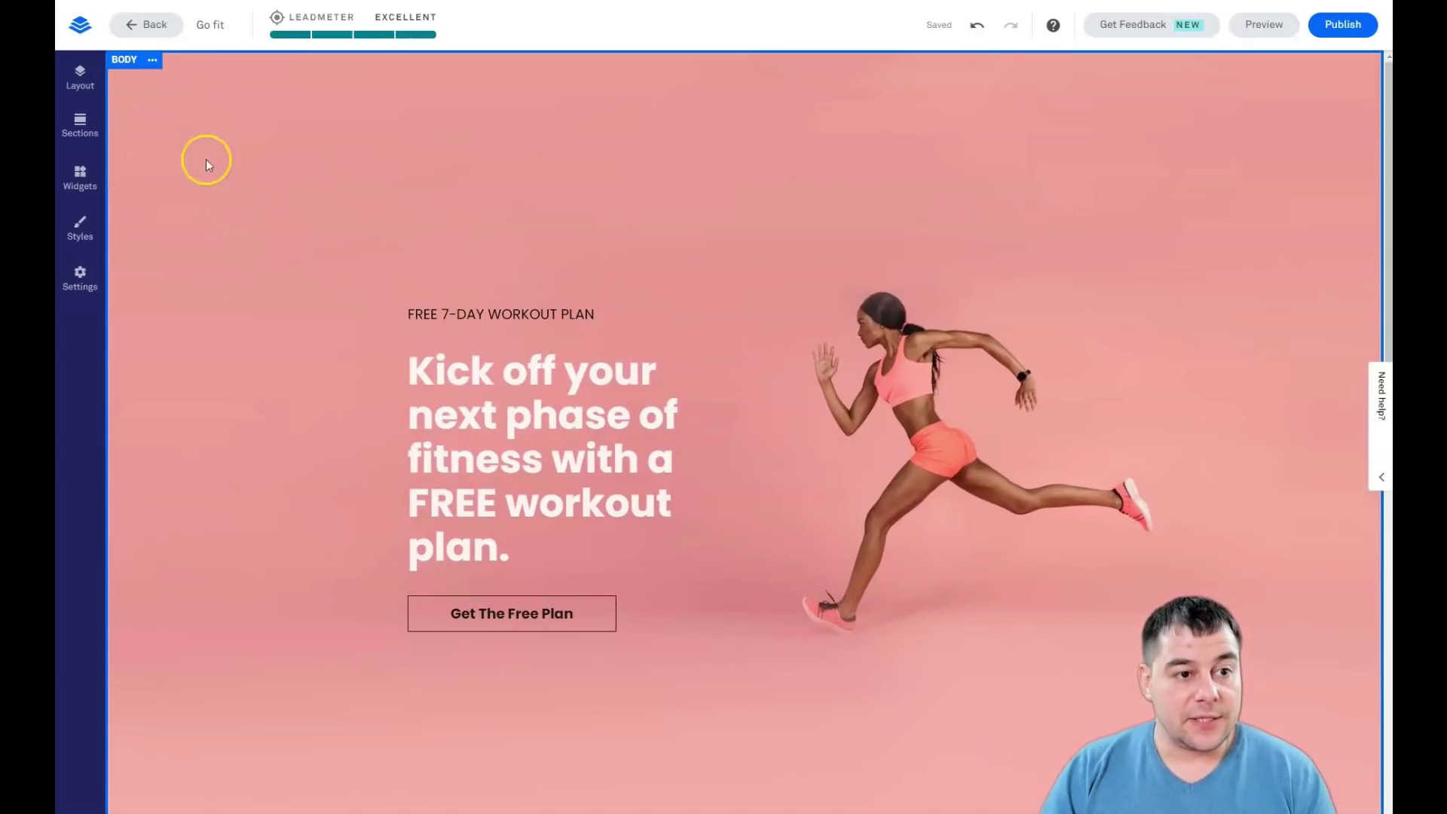
click(154, 63)
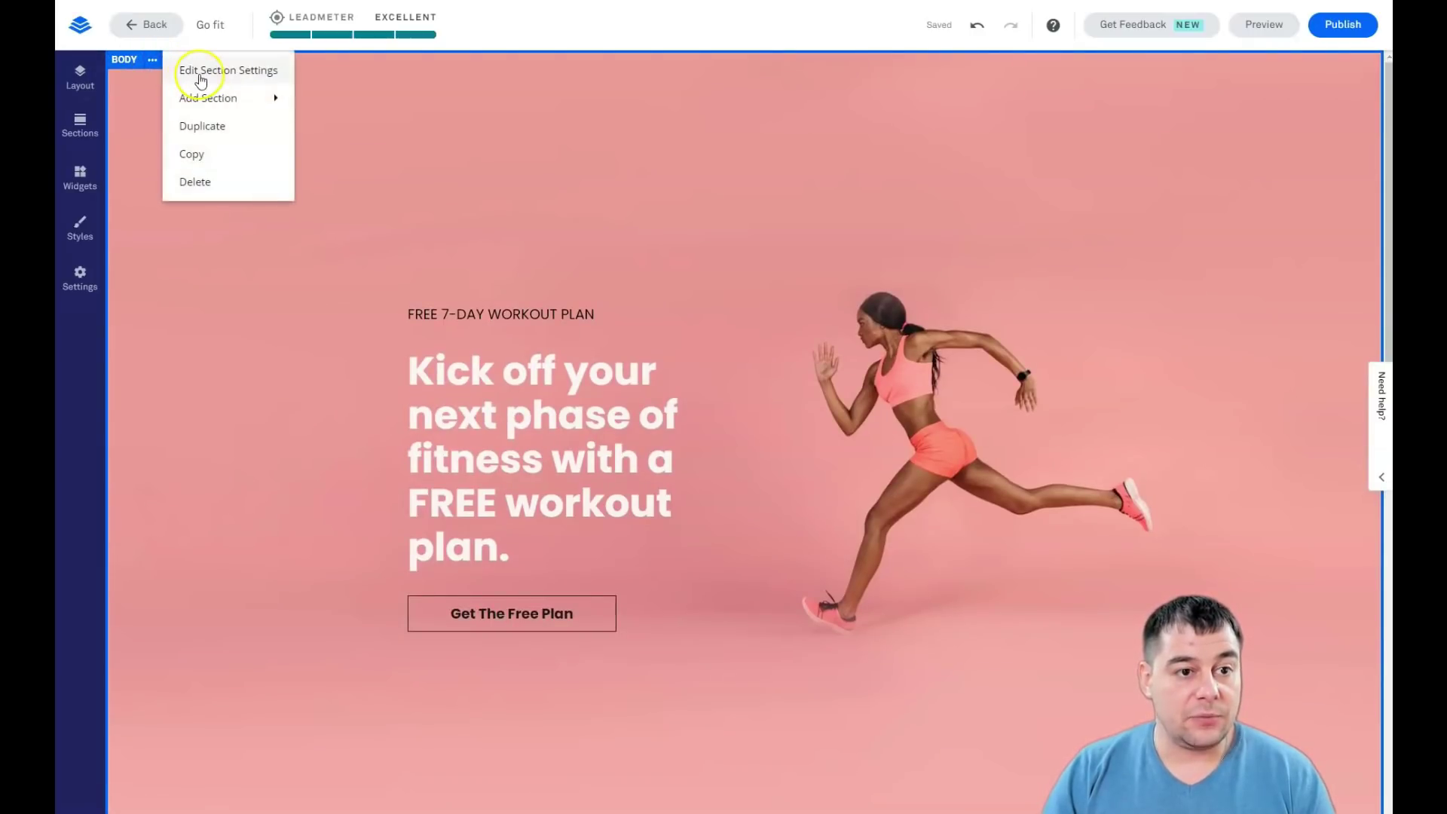
click(202, 72)
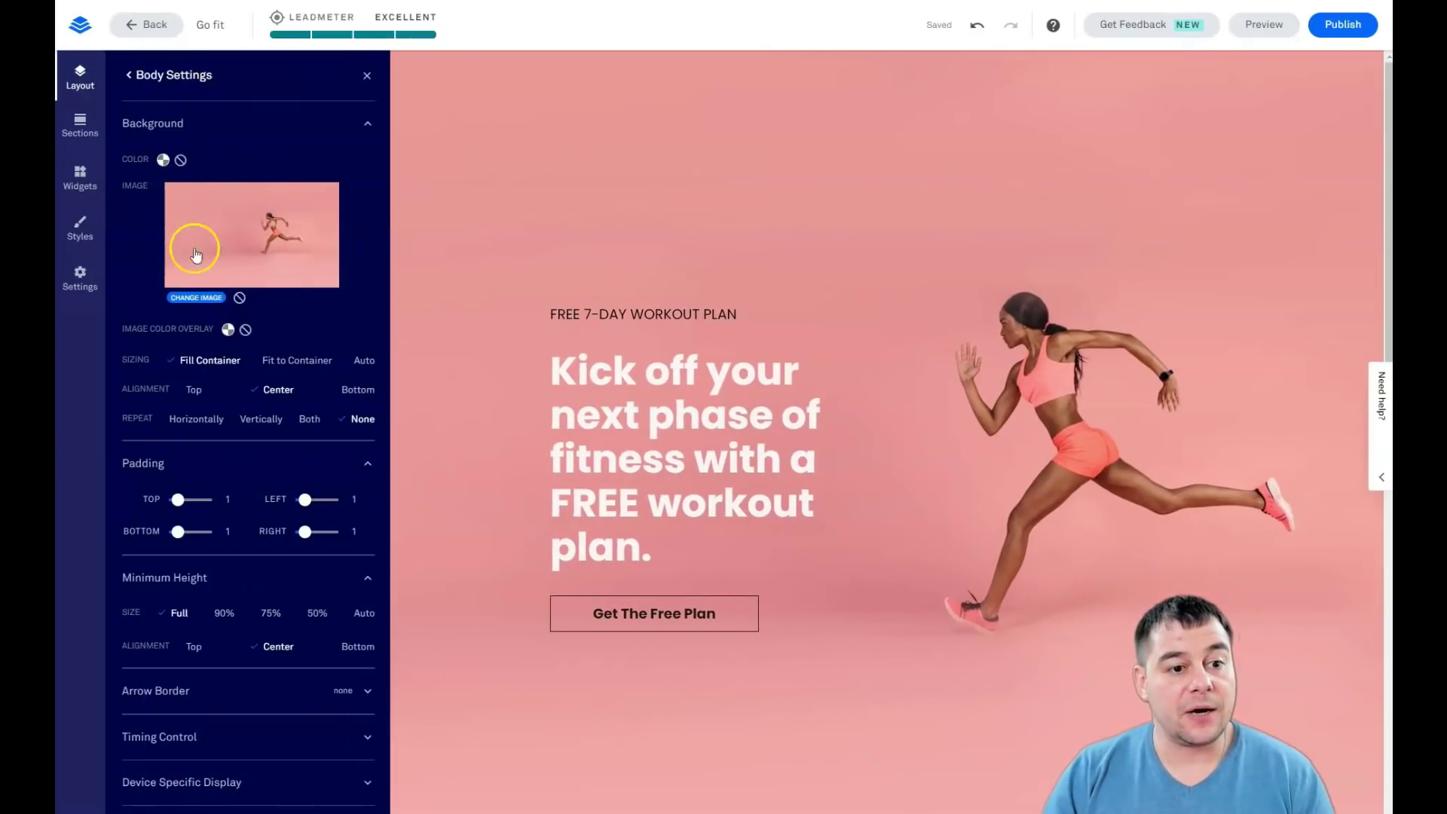
Replace the hero background with the gym photo of a woman lifting dumbbells.
click(194, 299)
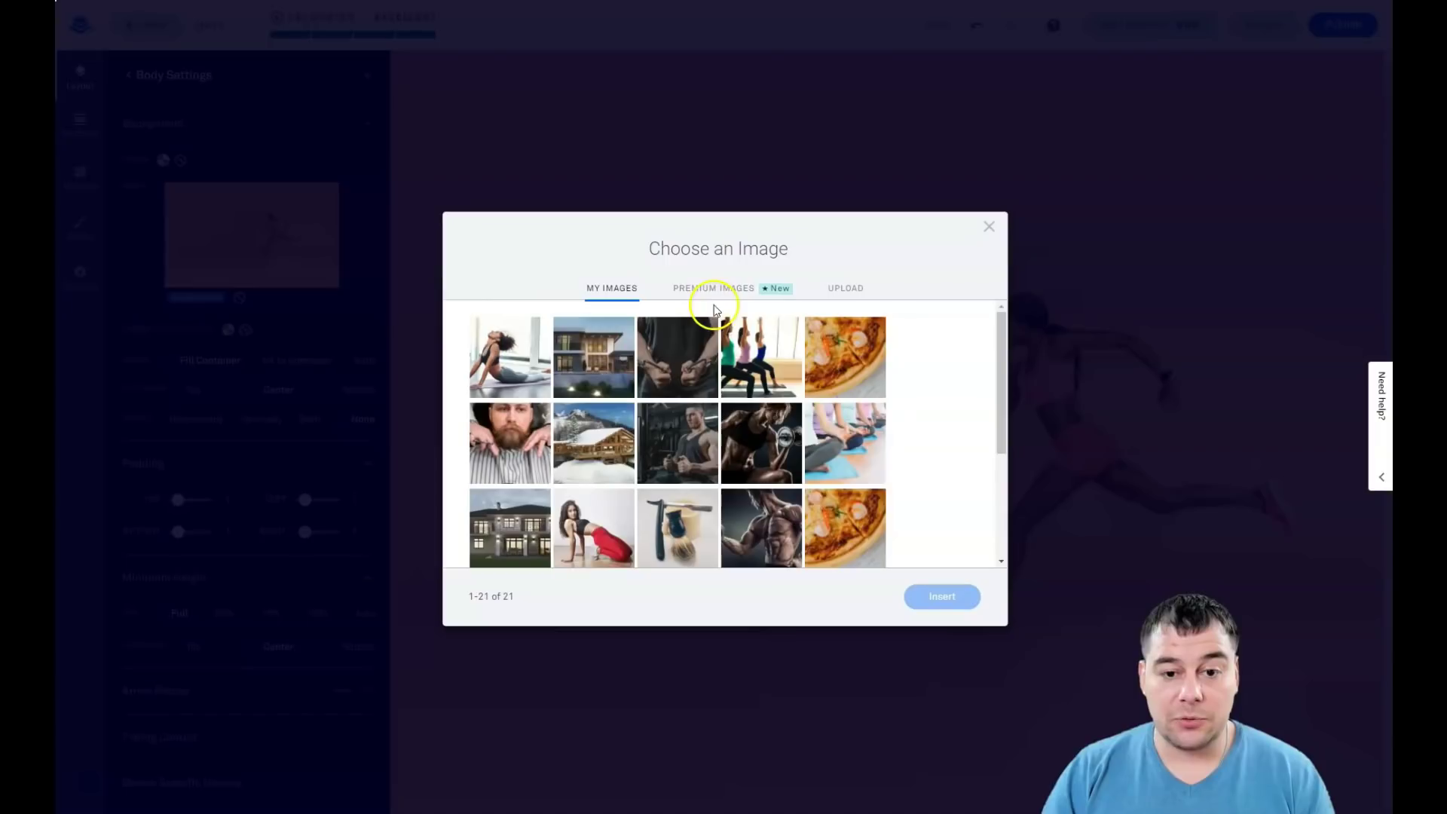
click(703, 290)
click(761, 303)
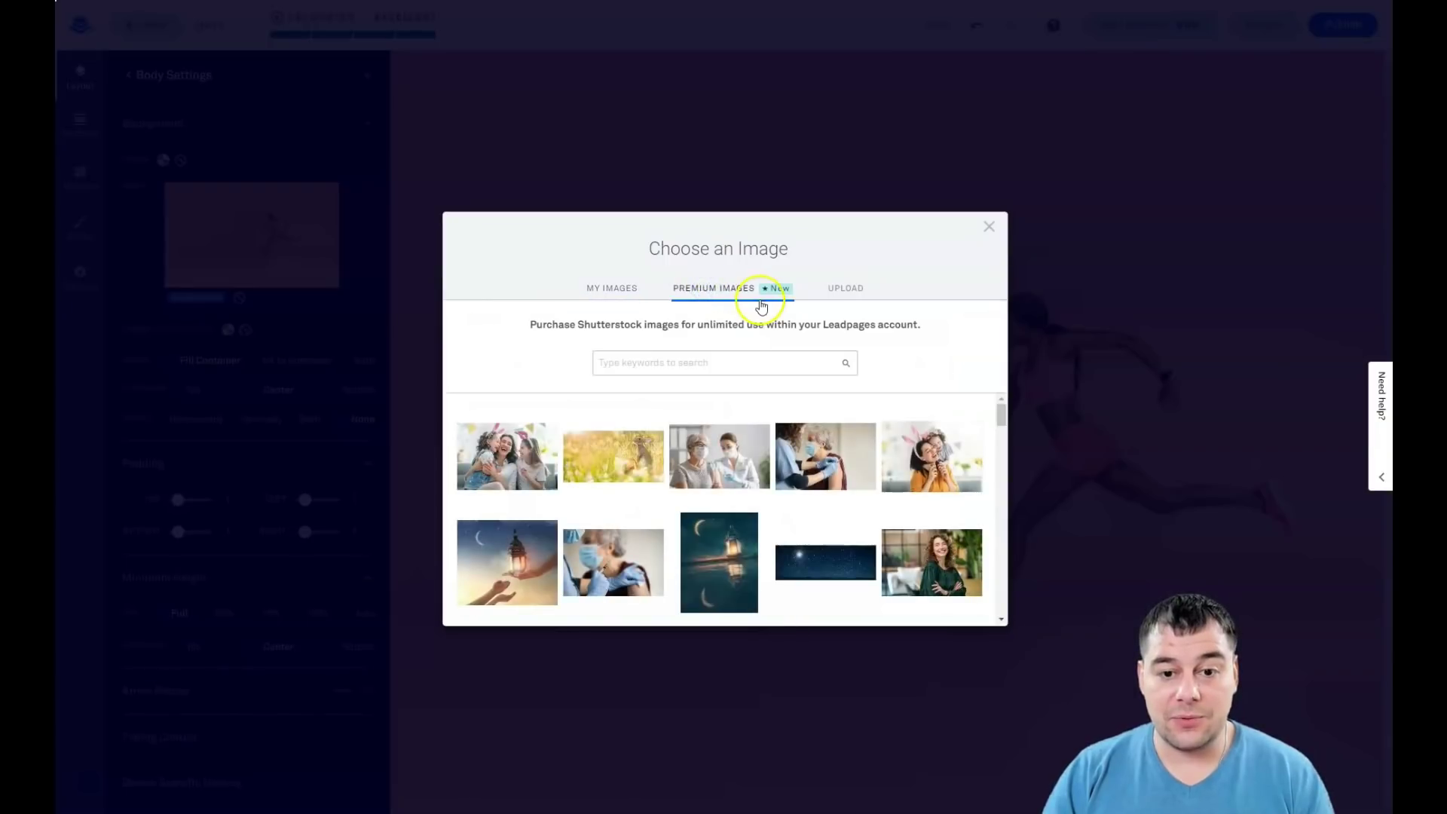
scroll(718, 442, down, 5)
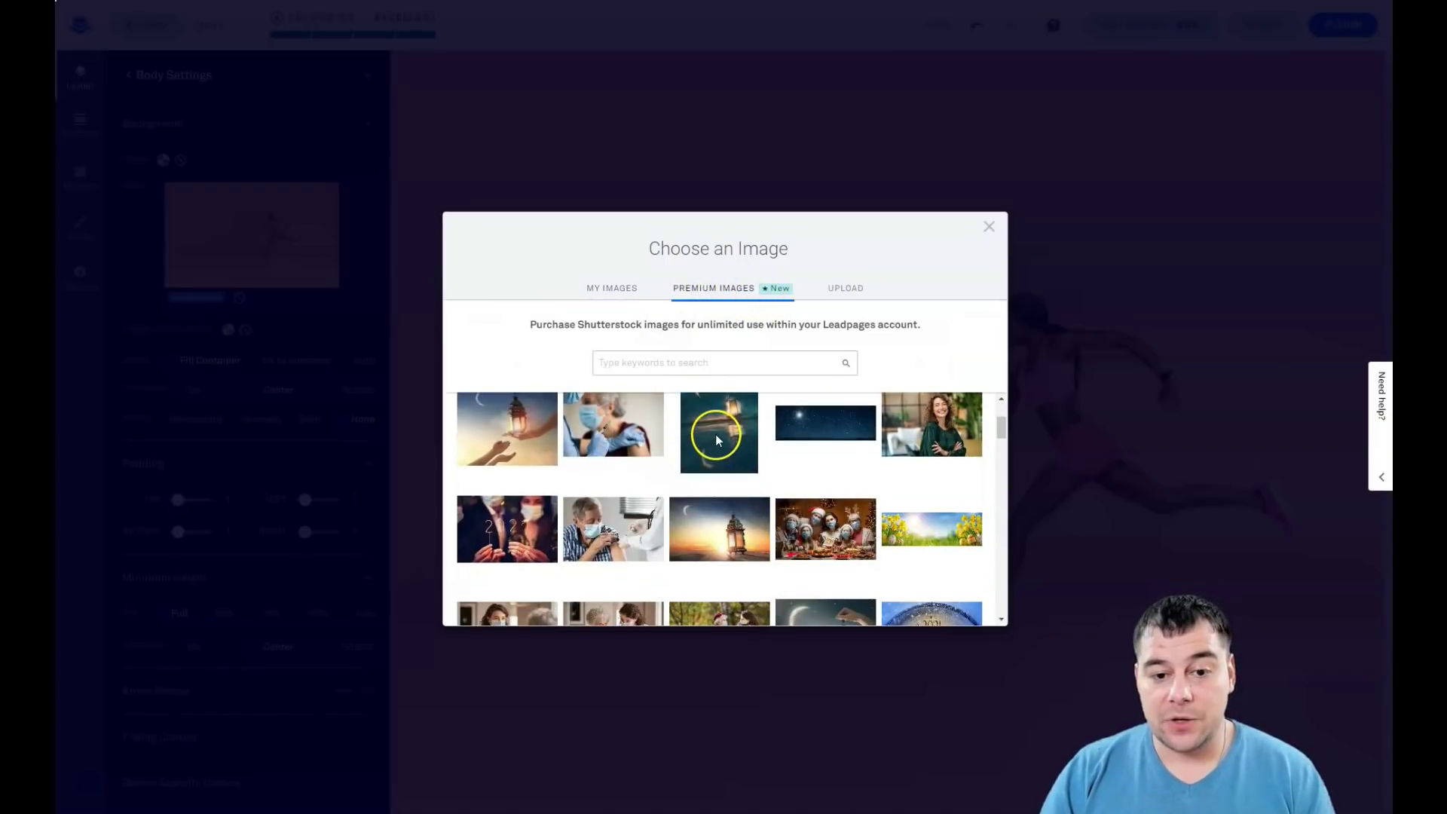
scroll(716, 441, down, 3)
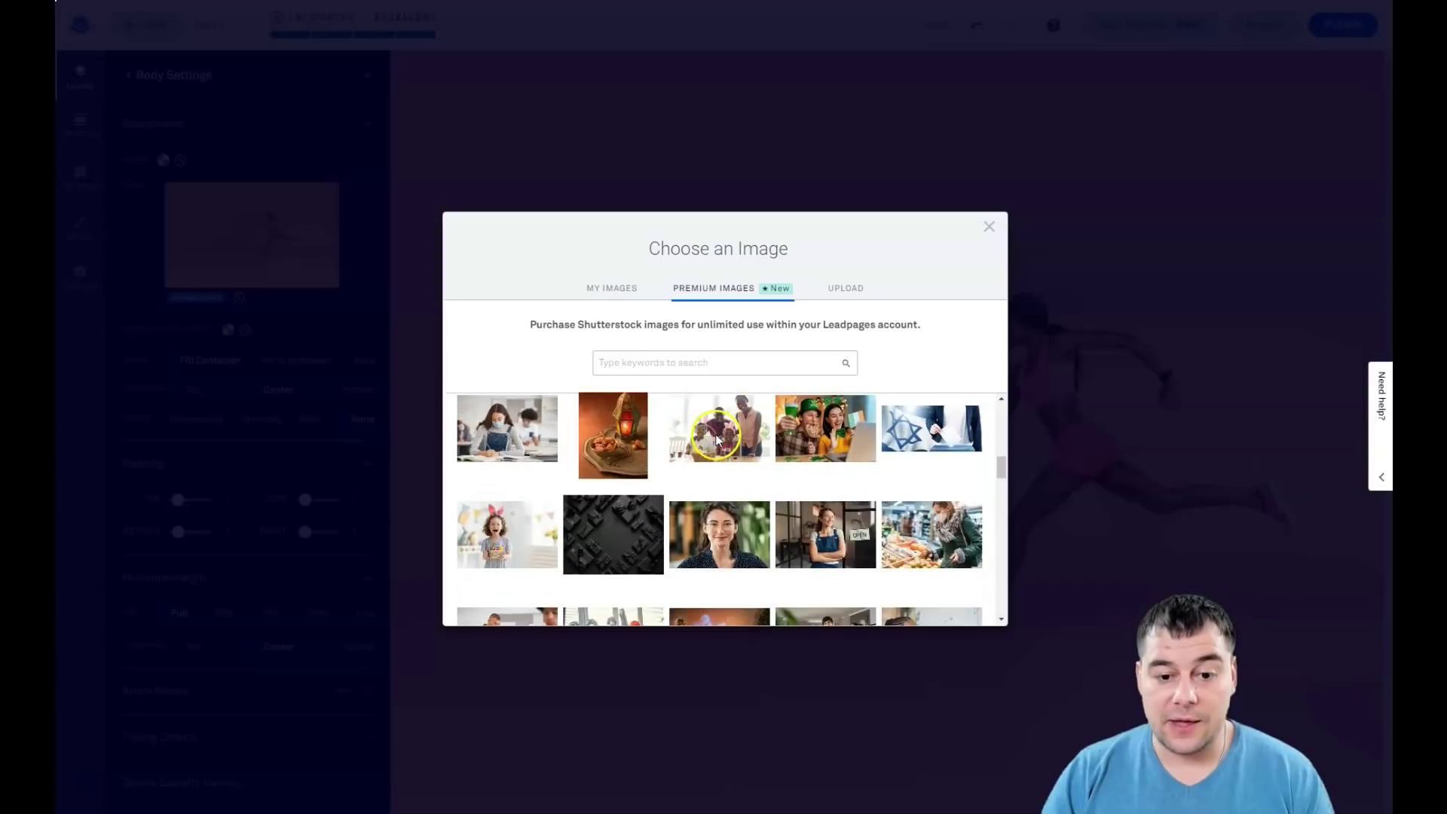
scroll(746, 456, down, 1)
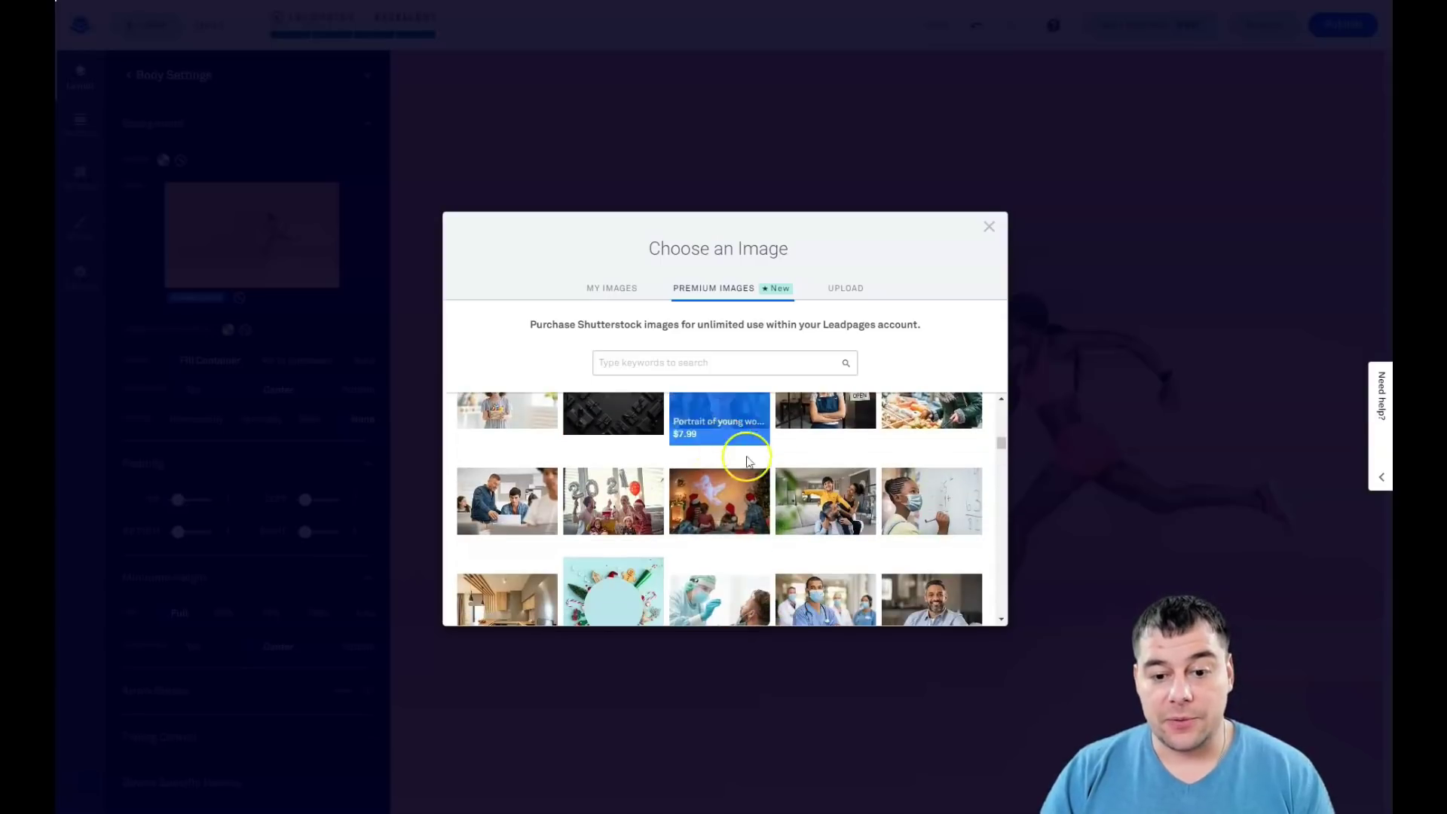
click(842, 290)
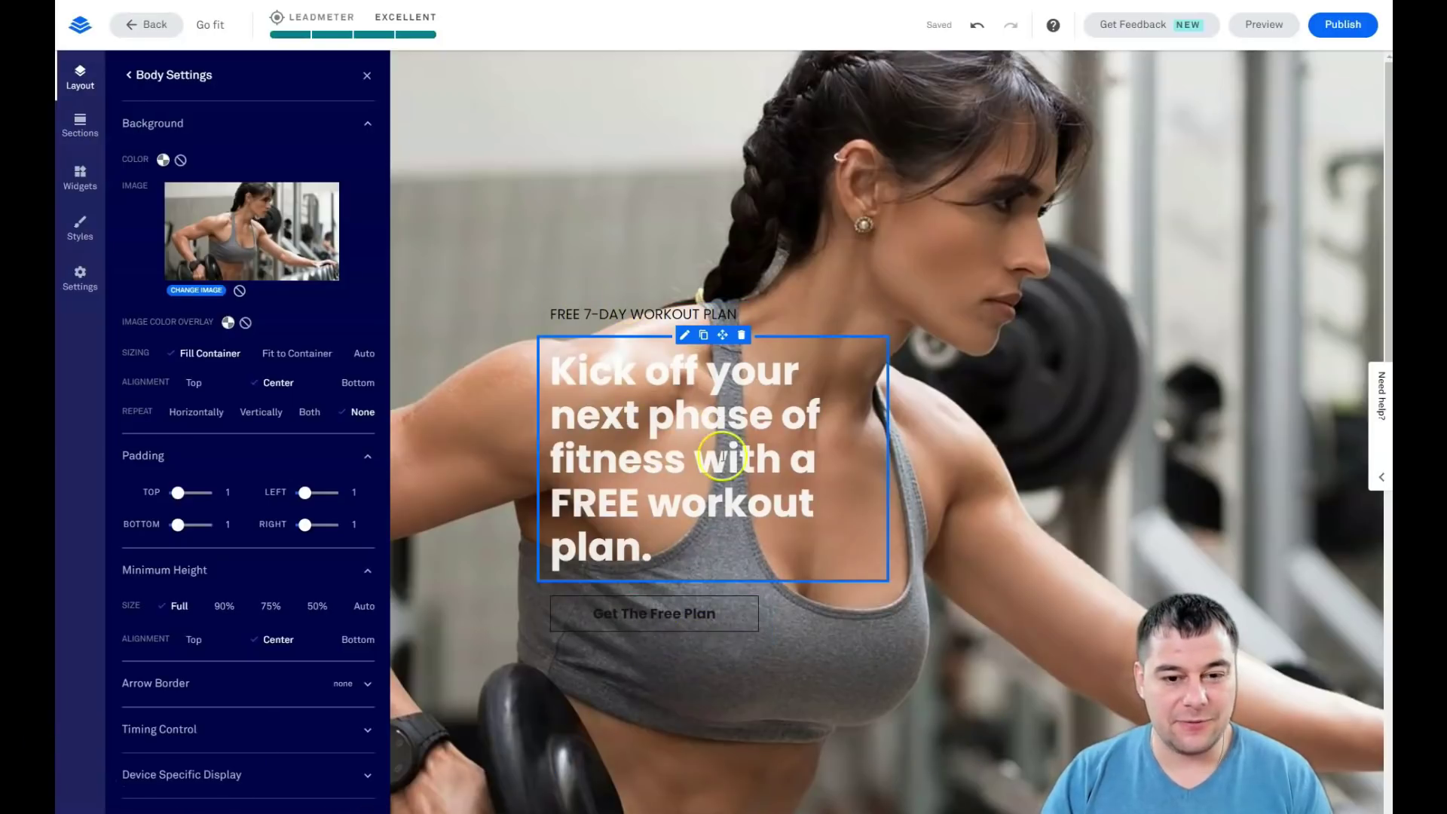
Tint the gym background with a grey 6D6C6C overlay at opacity 63.
click(227, 322)
click(272, 403)
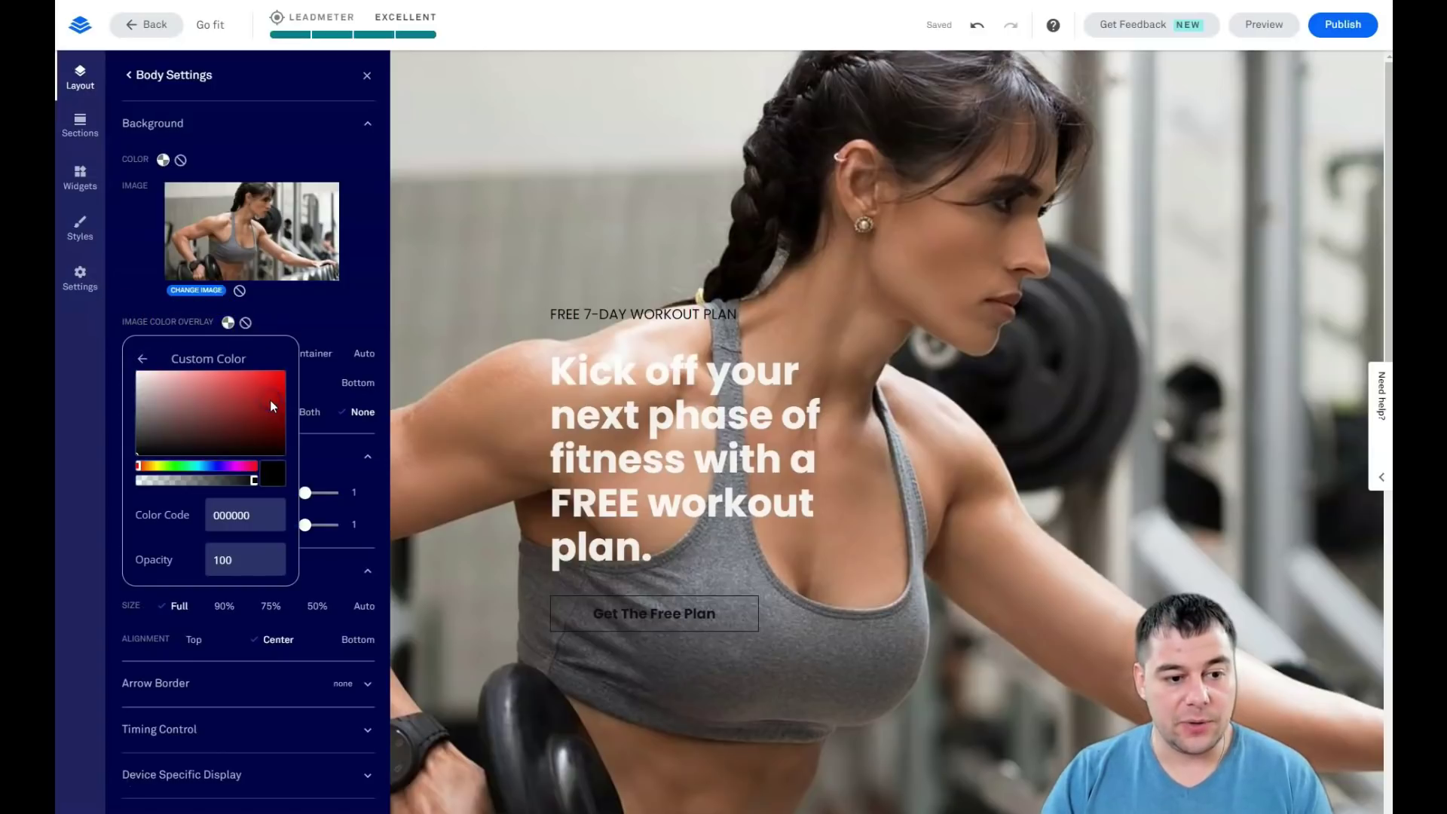
click(137, 418)
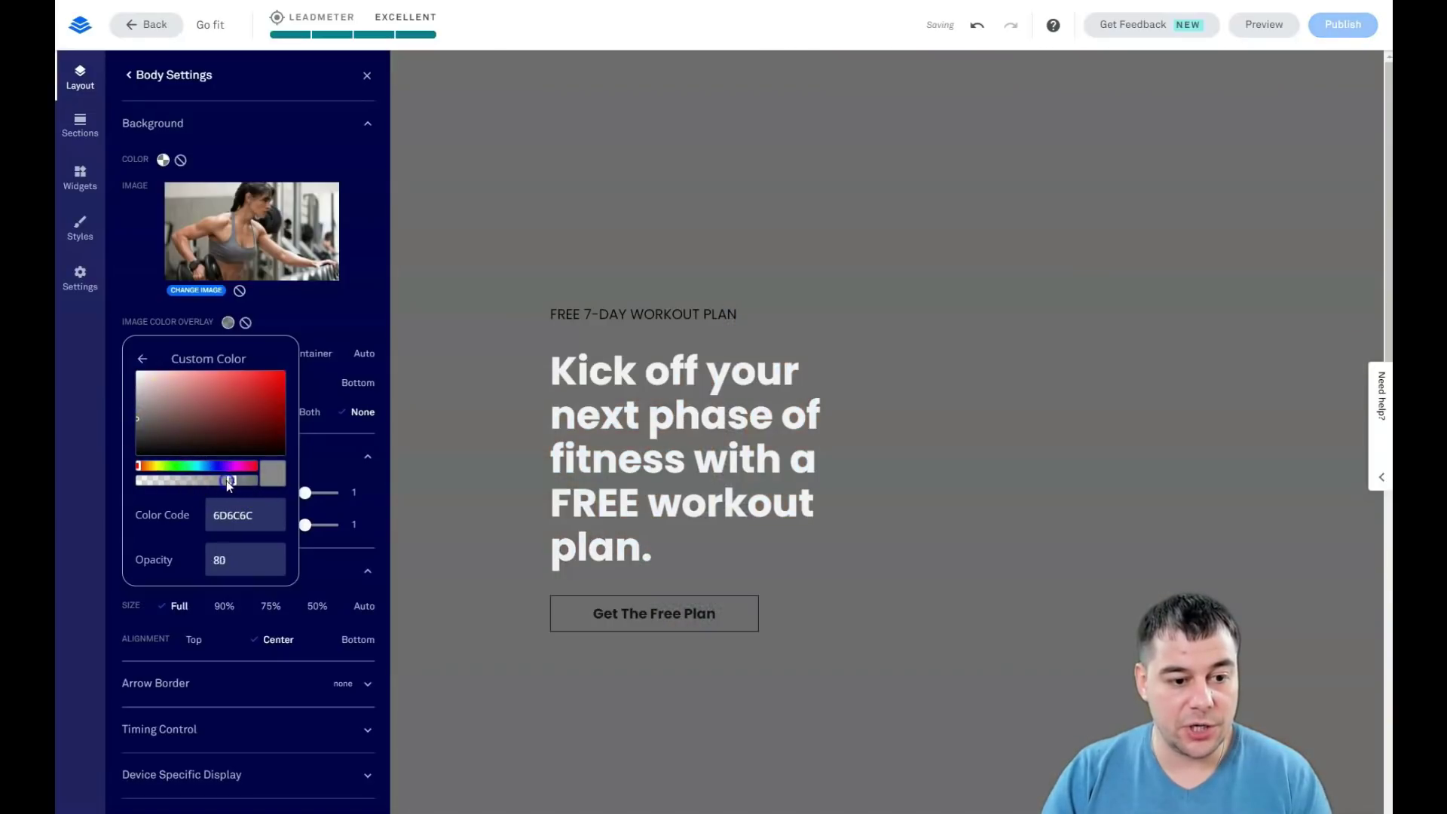
drag(229, 483, 206, 482)
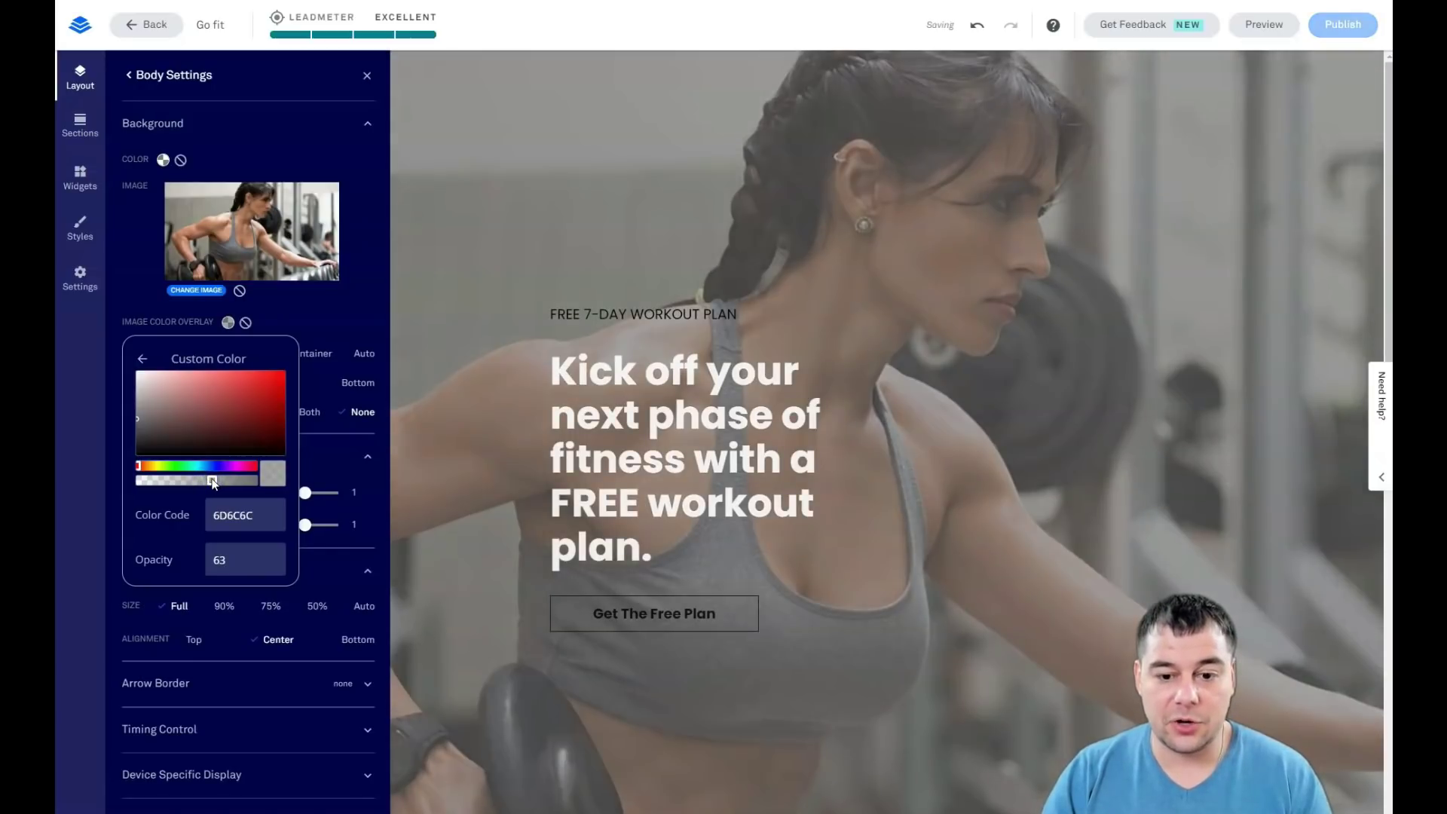
scroll(675, 579, down, 2)
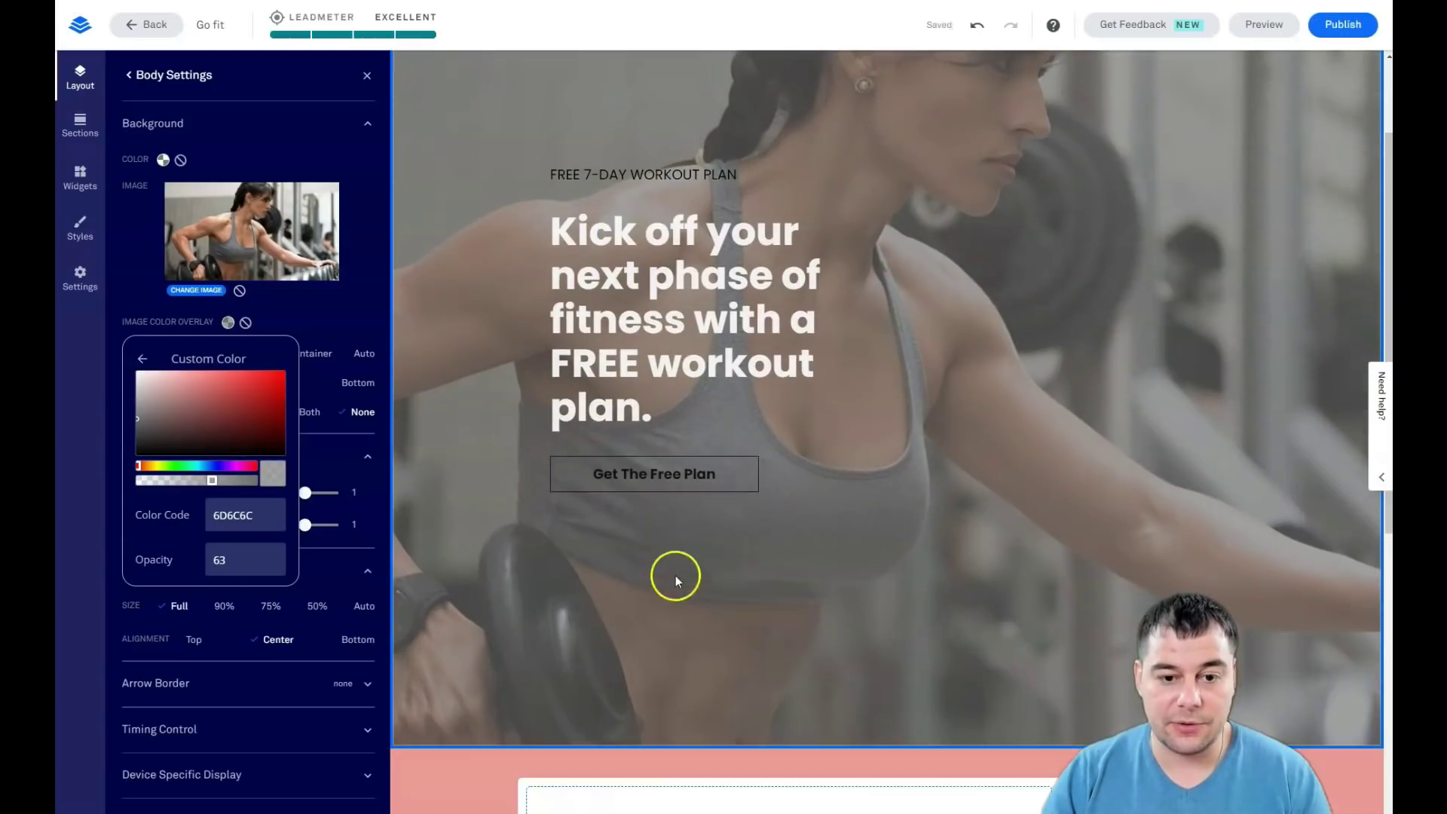
Make the Get The Free Plan button's background colour white.
click(555, 448)
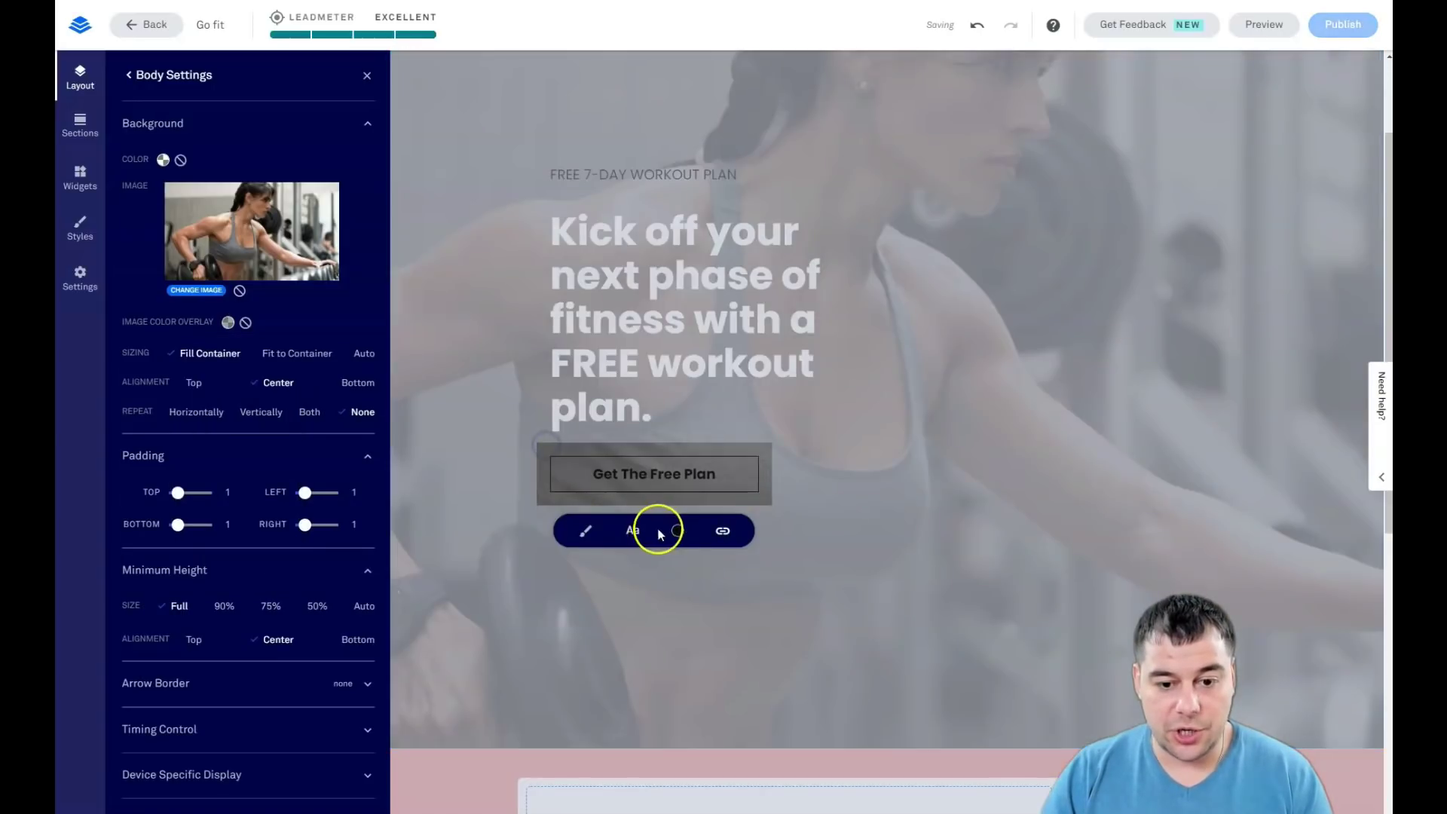
click(678, 532)
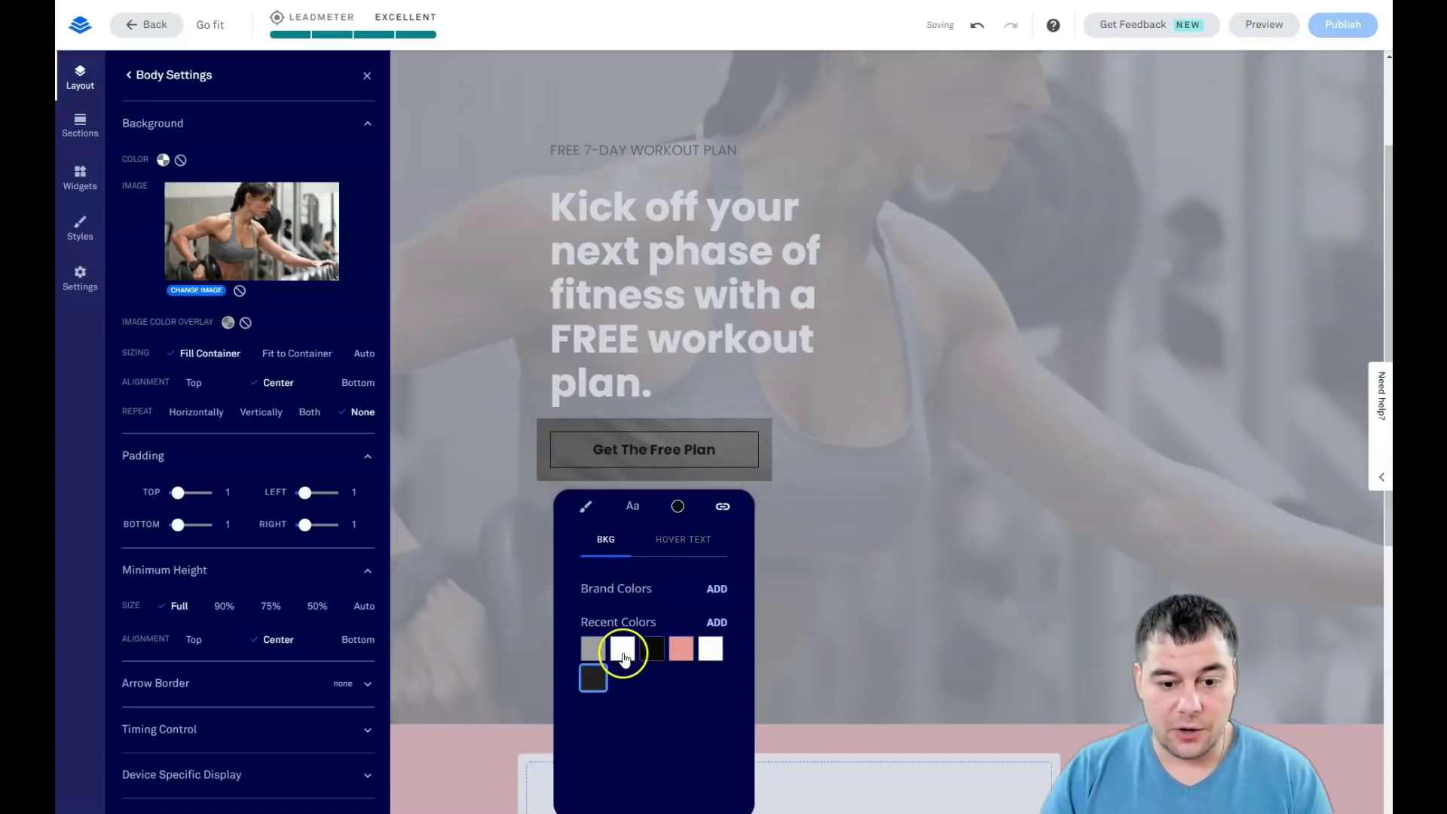
click(623, 648)
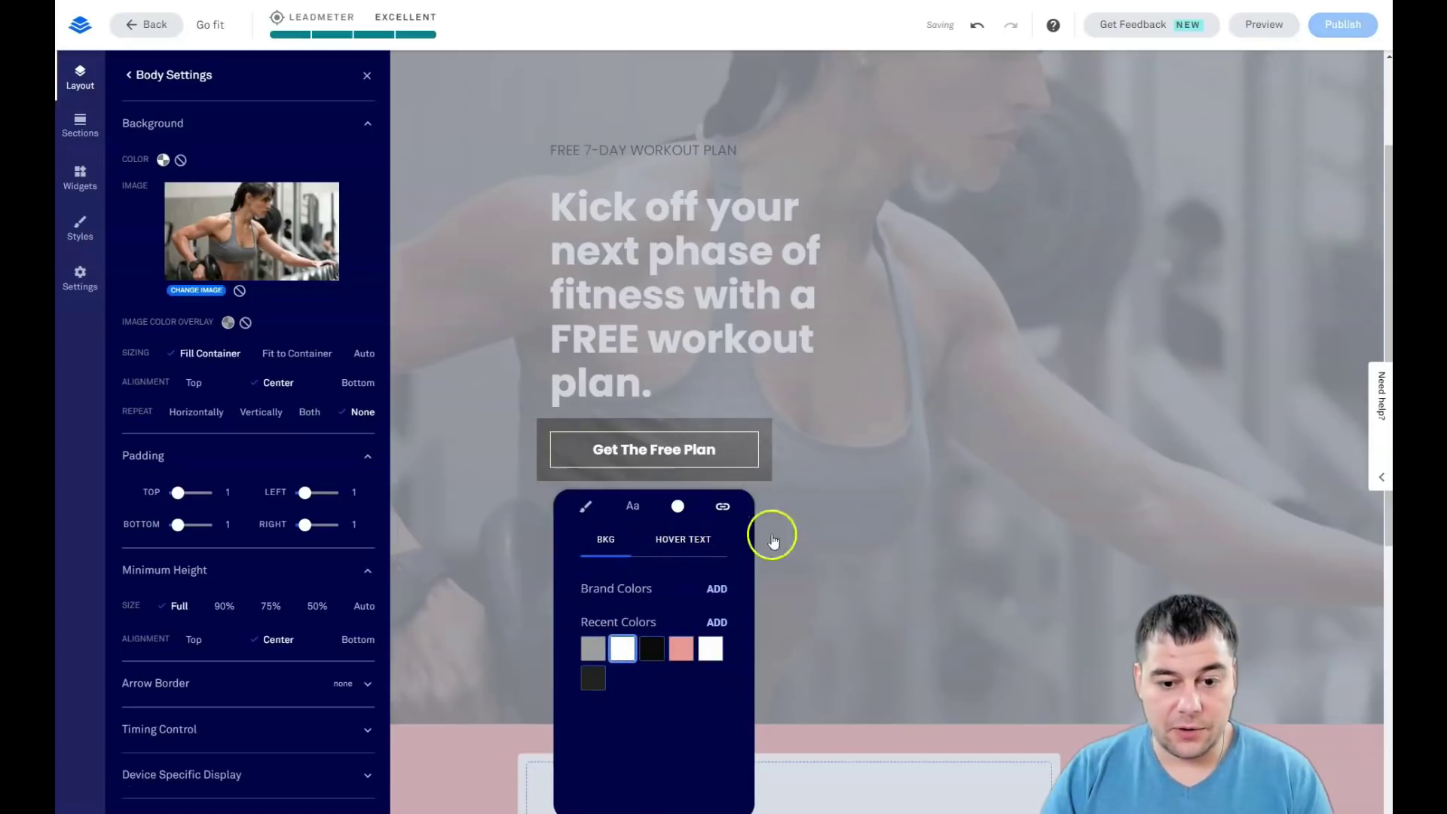
click(943, 520)
click(701, 369)
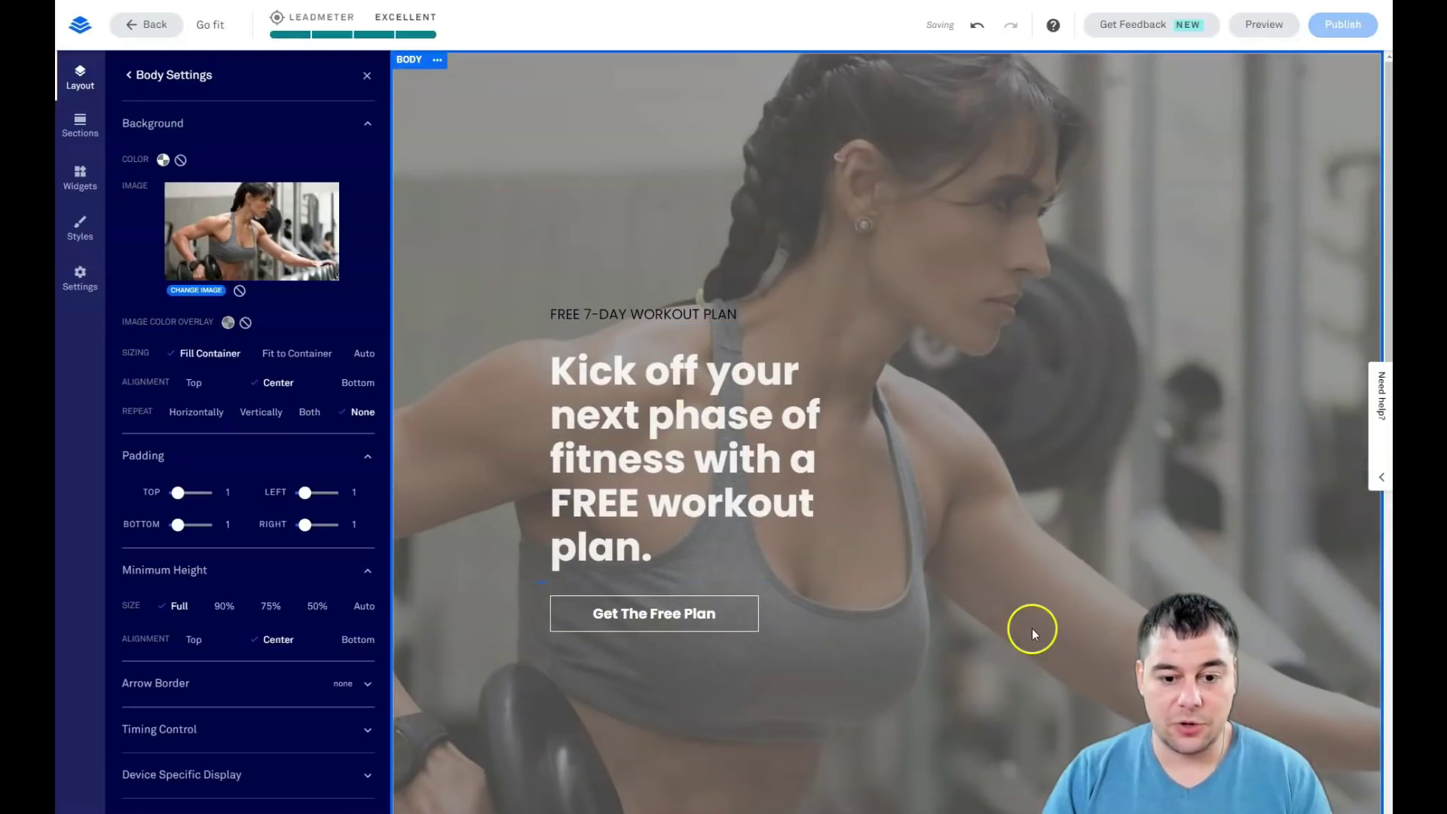
scroll(1032, 618, down, 2)
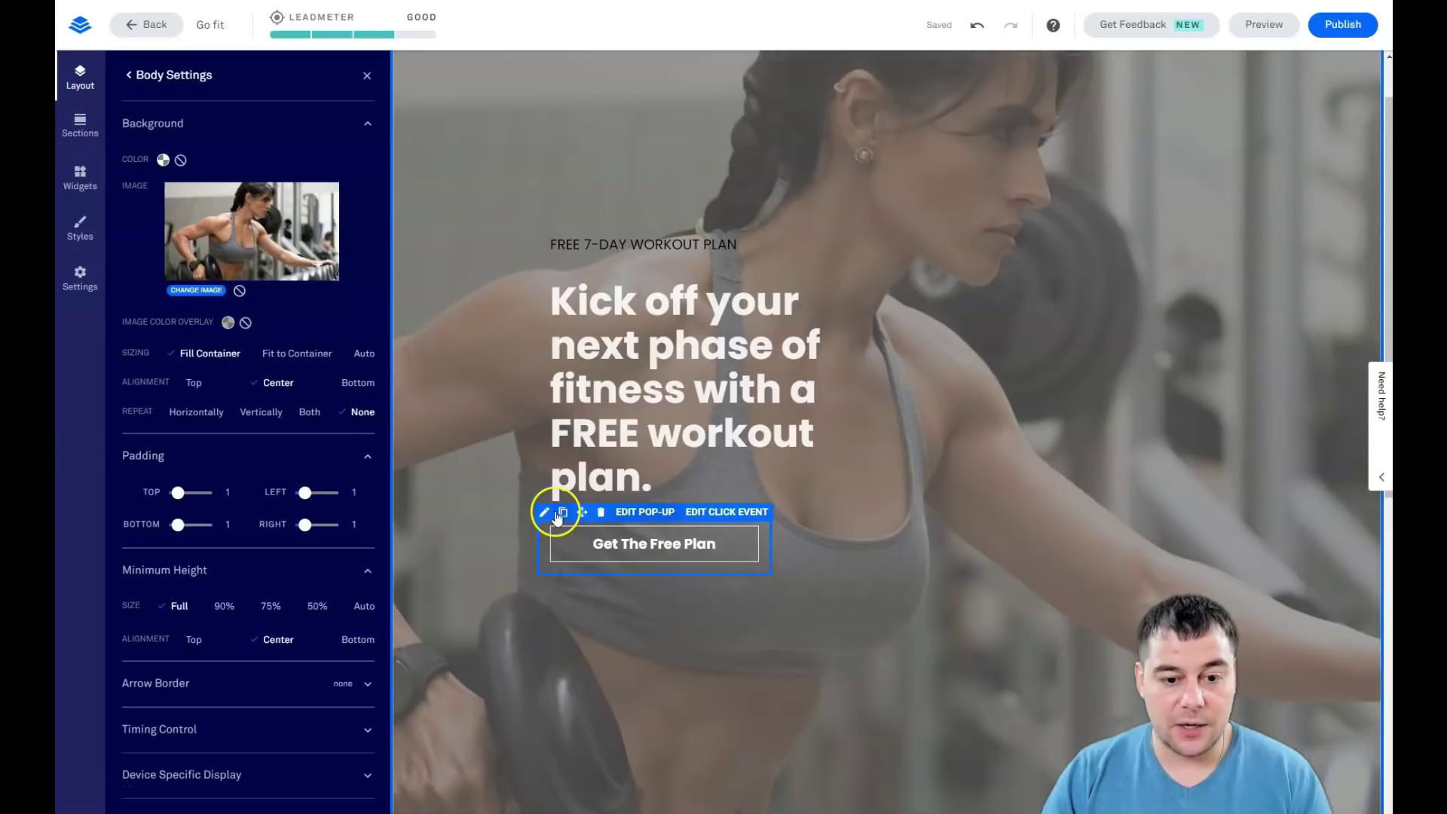
Change the Get The Free Plan button to the Flat solid style.
click(545, 513)
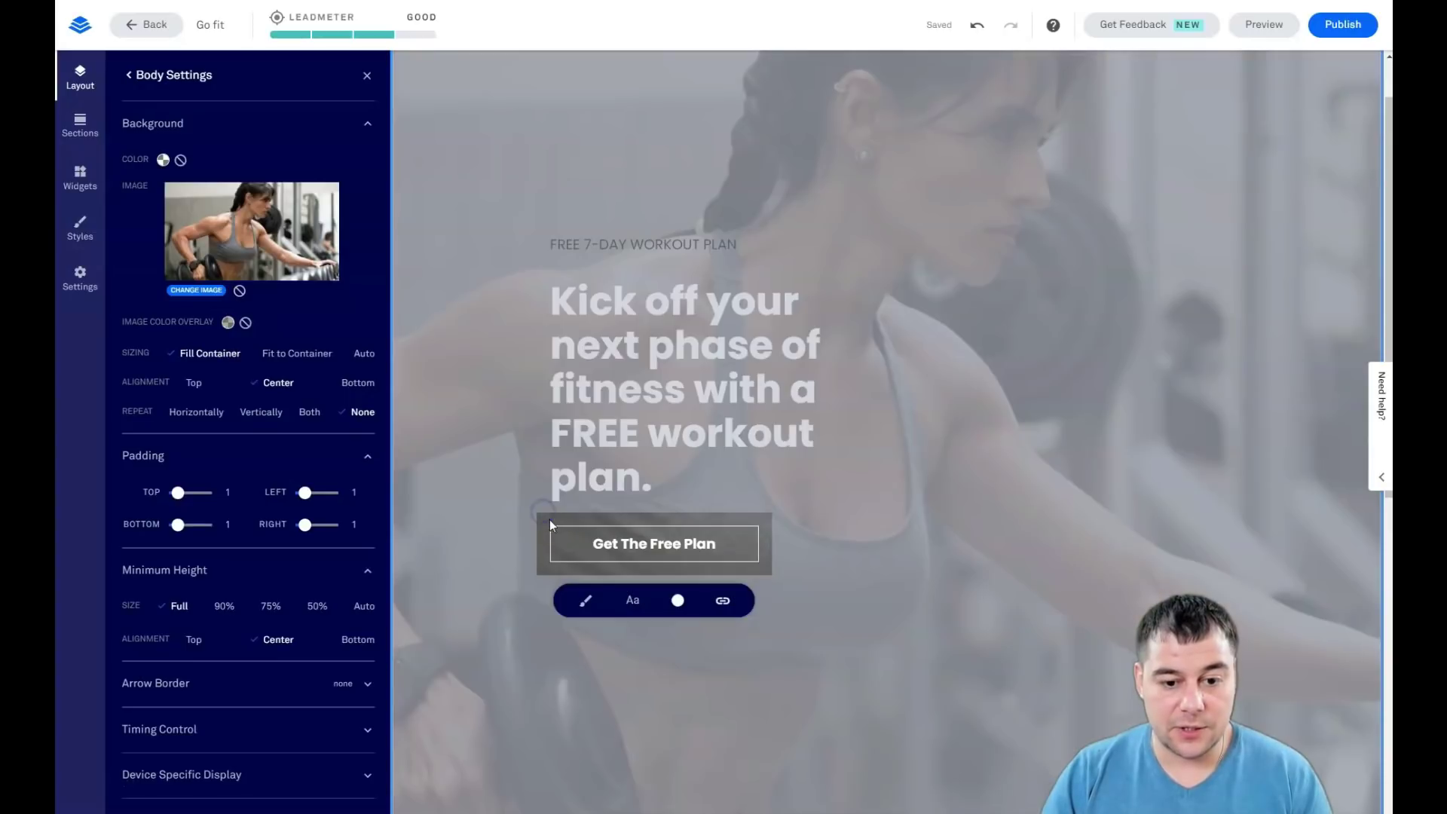
click(587, 603)
click(668, 666)
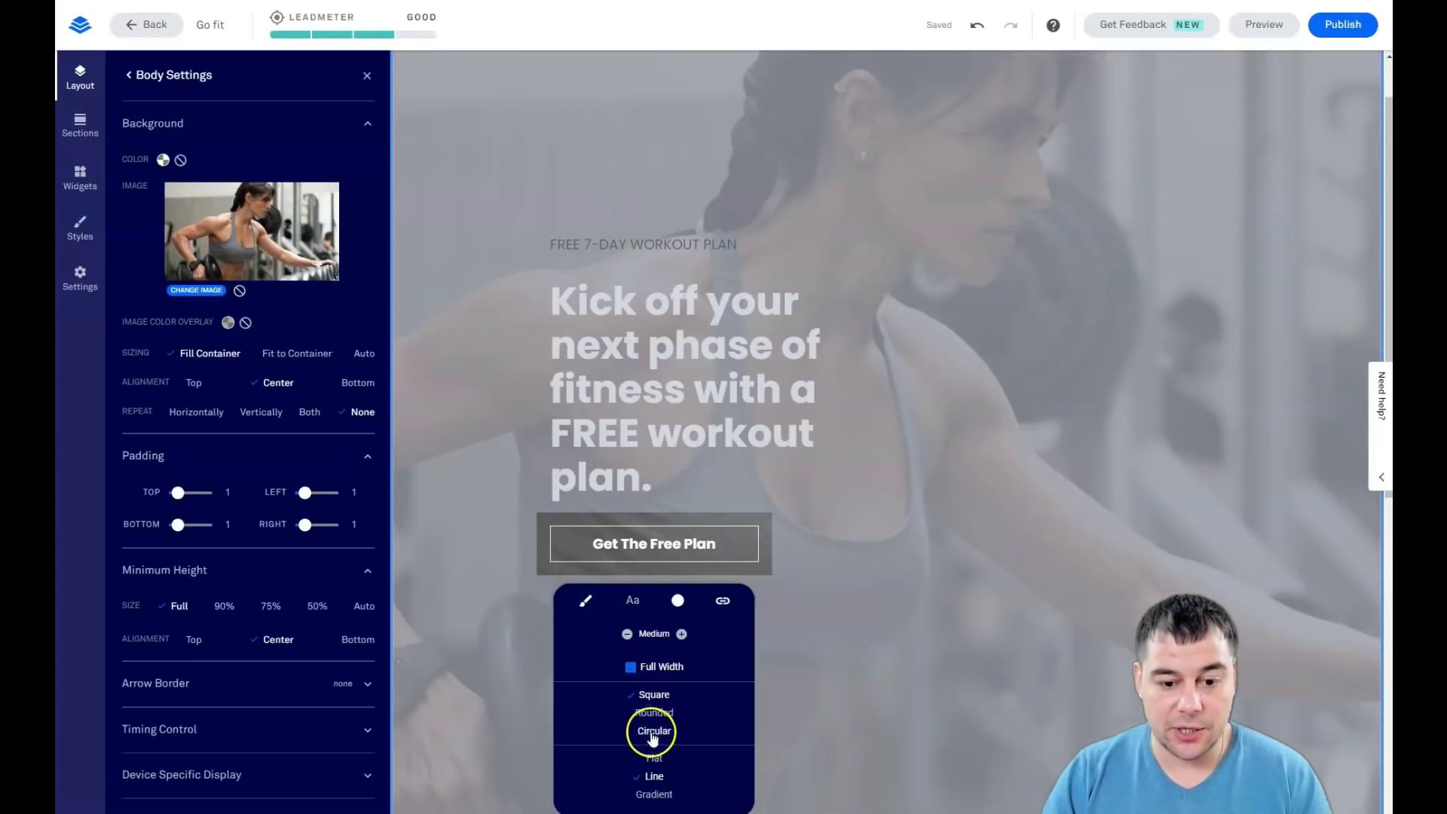
click(653, 763)
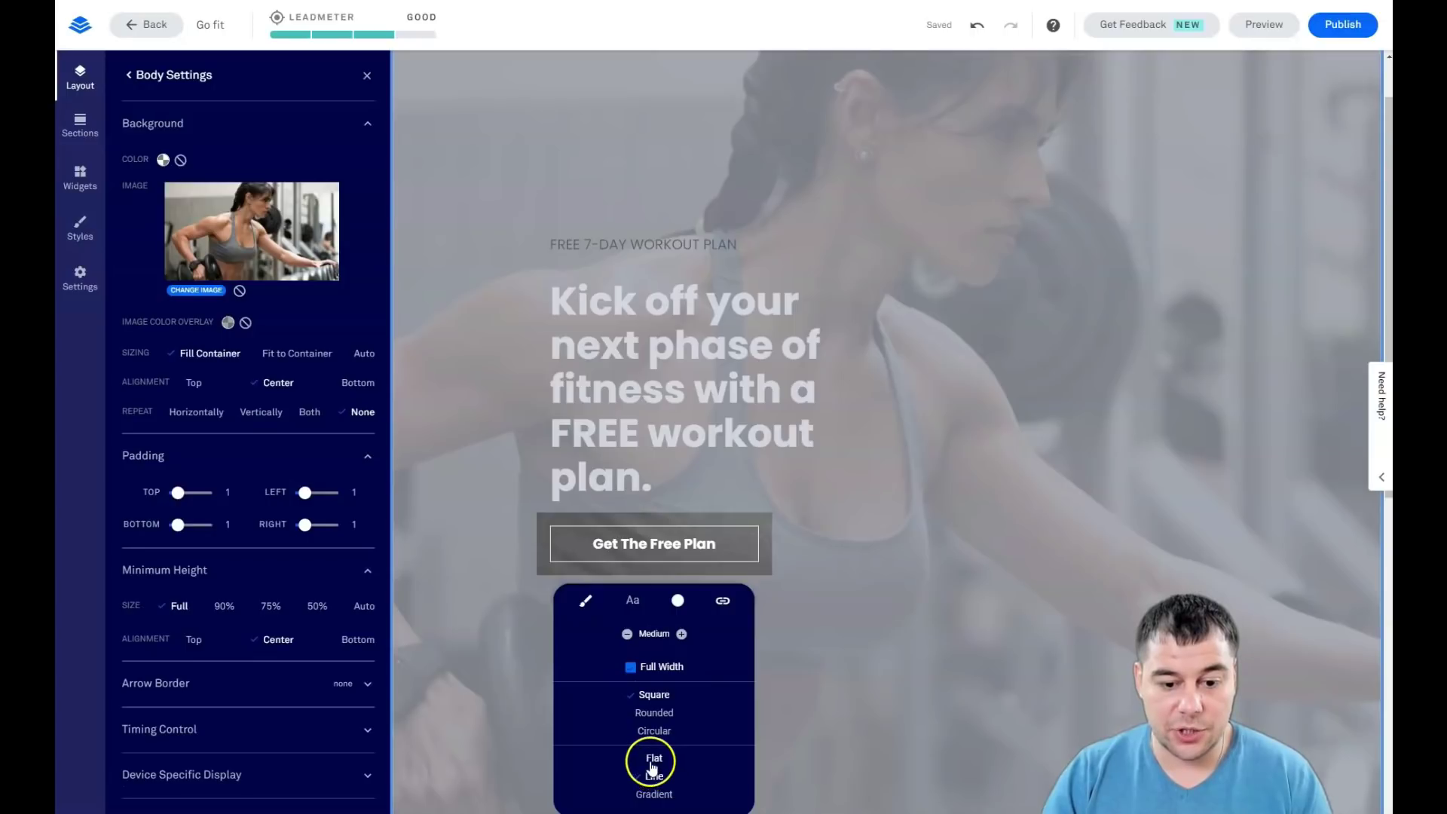
Make the button text black and close the Body section settings.
click(678, 601)
click(688, 541)
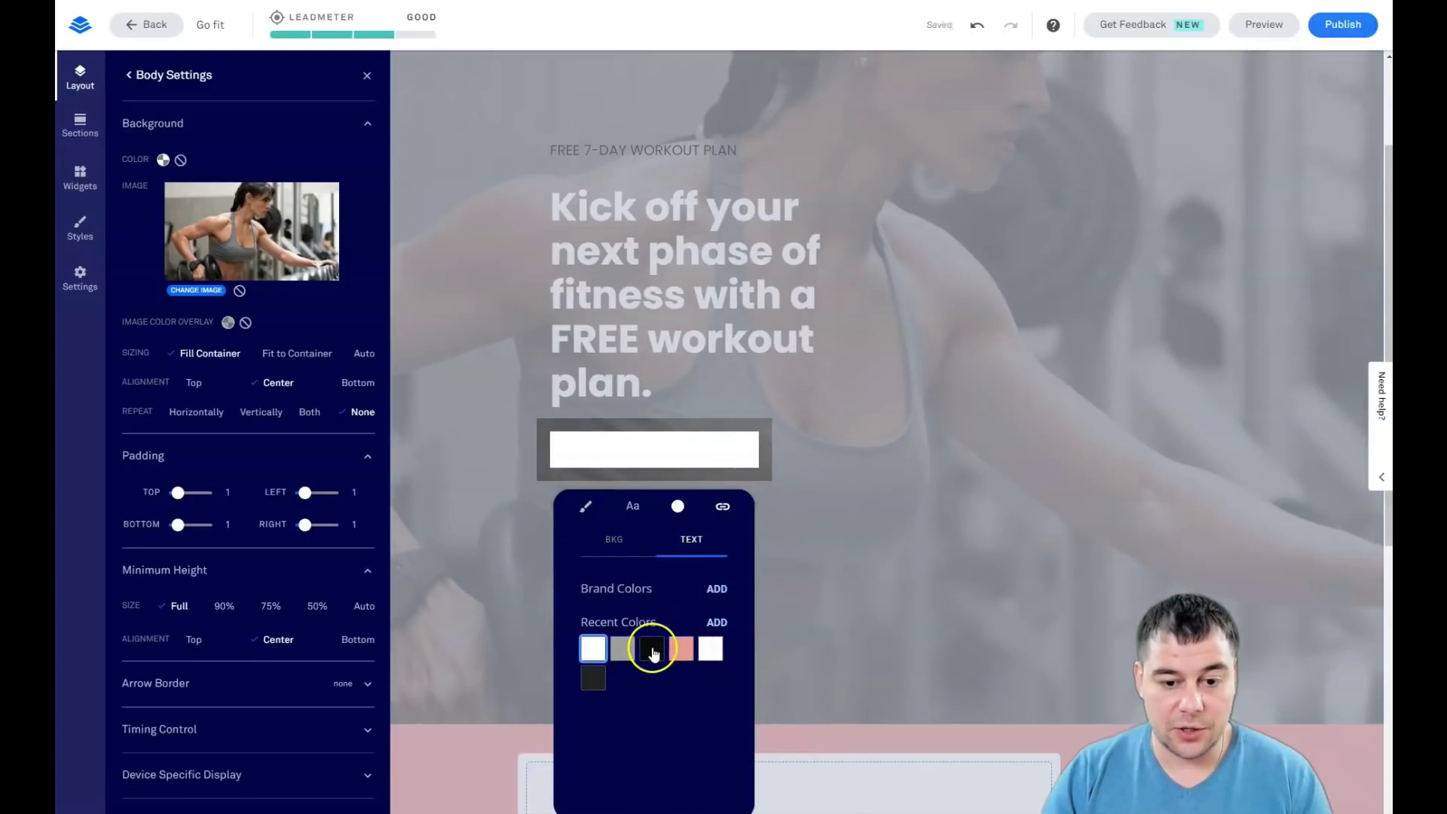
click(651, 648)
click(920, 565)
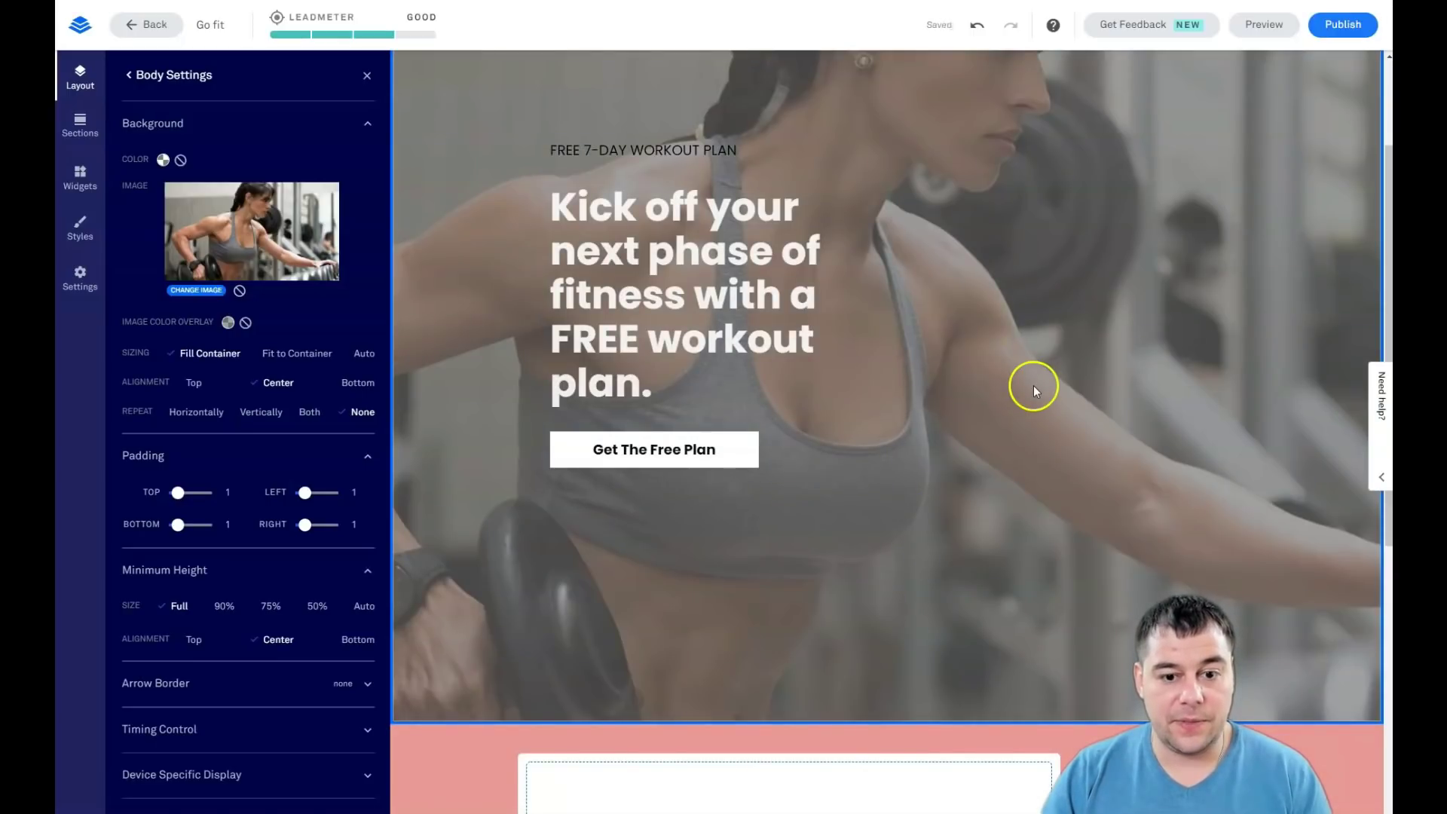
click(367, 77)
From the pink blank section, bring up the page-wide Page Background style settings.
scroll(879, 425, down, 3)
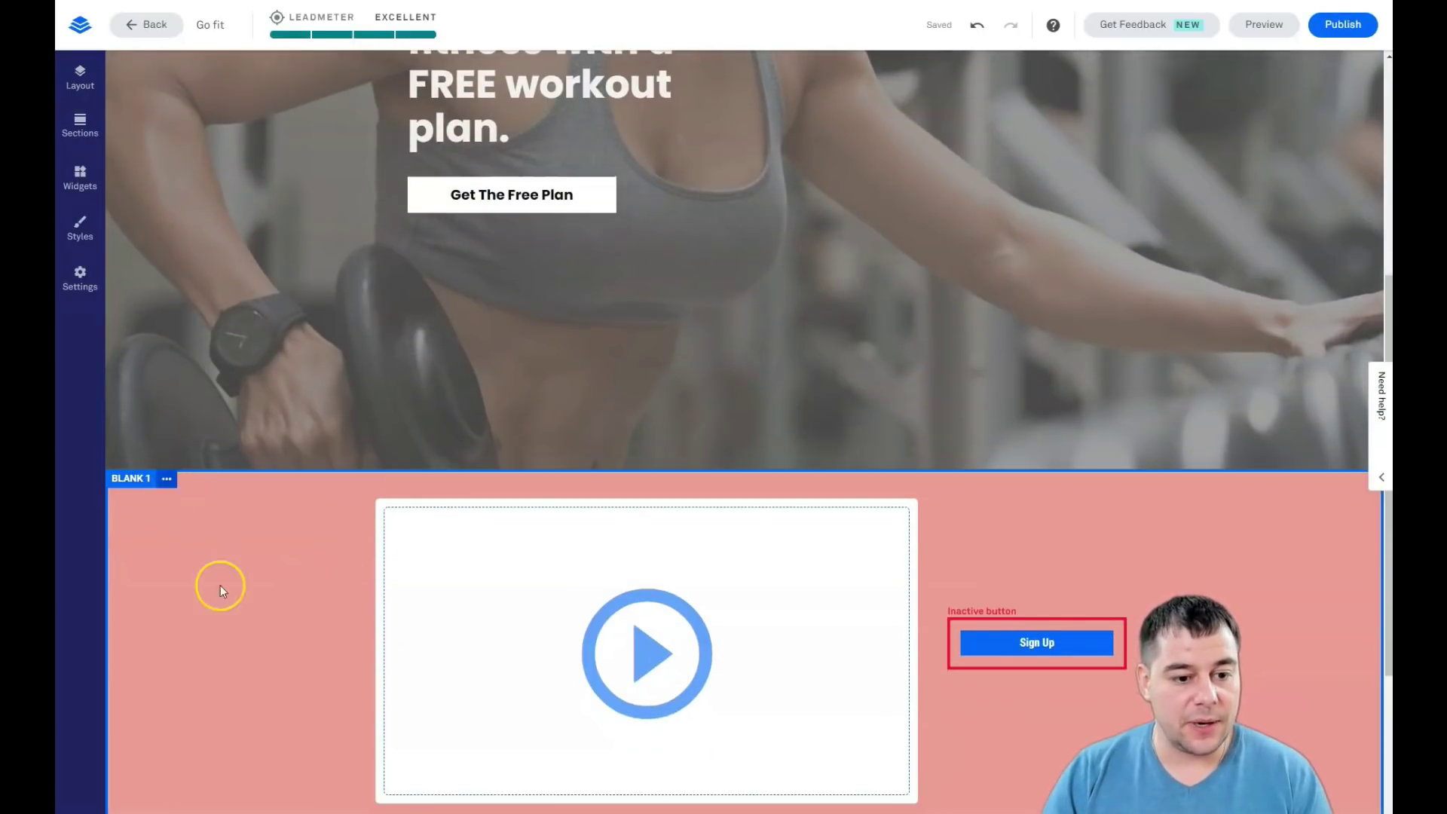
scroll(170, 375, down, 2)
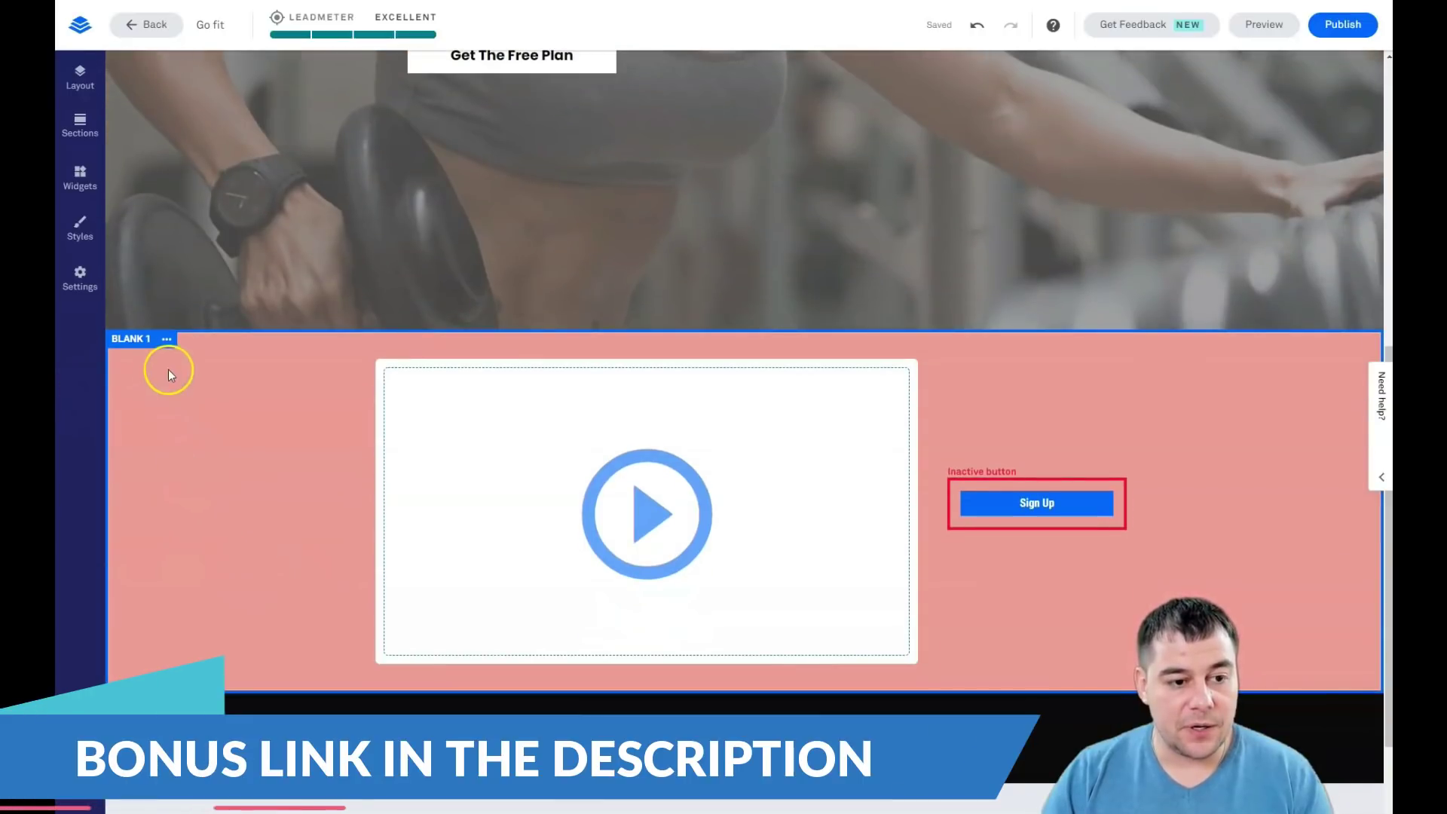
click(167, 338)
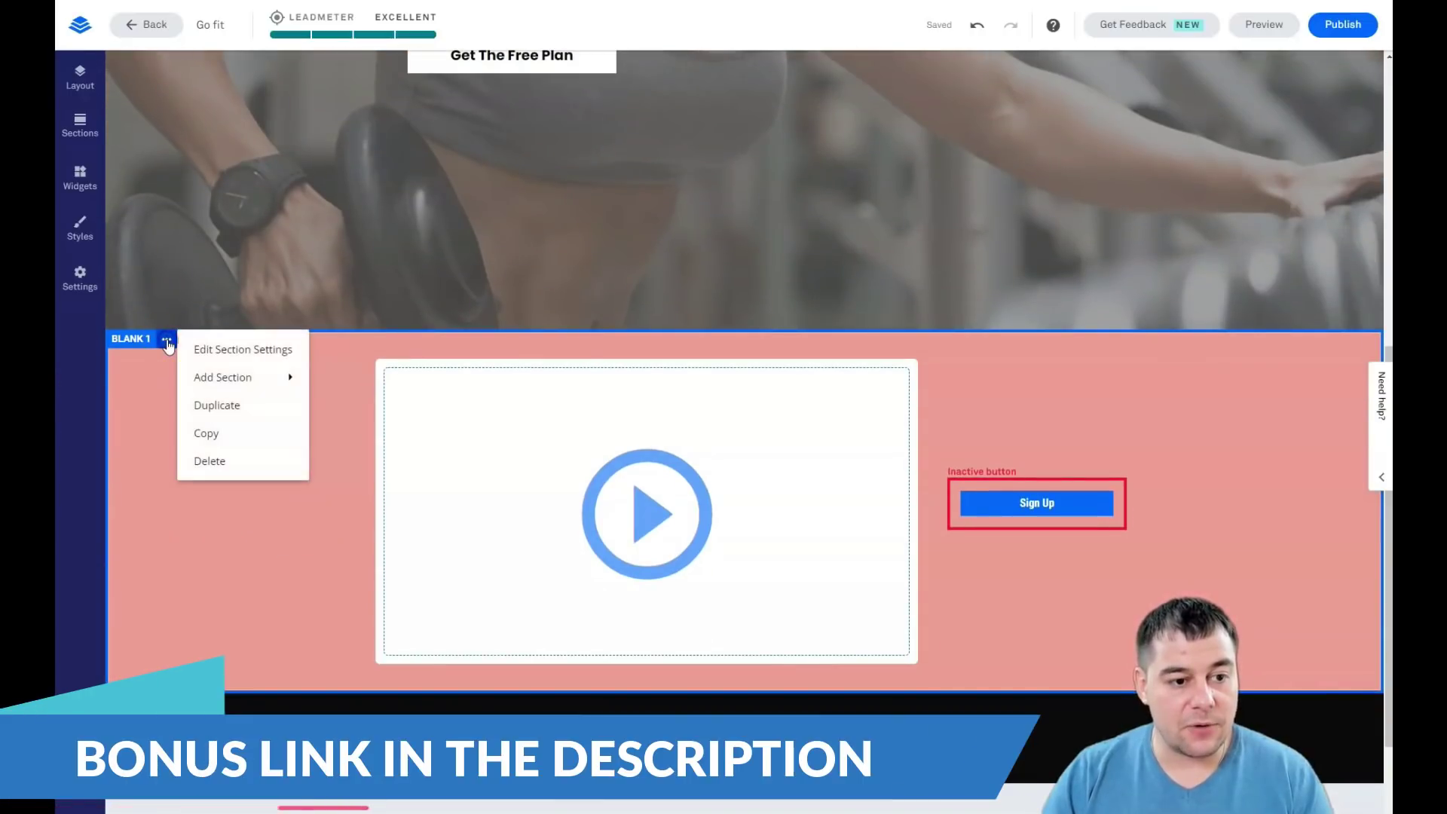
click(234, 349)
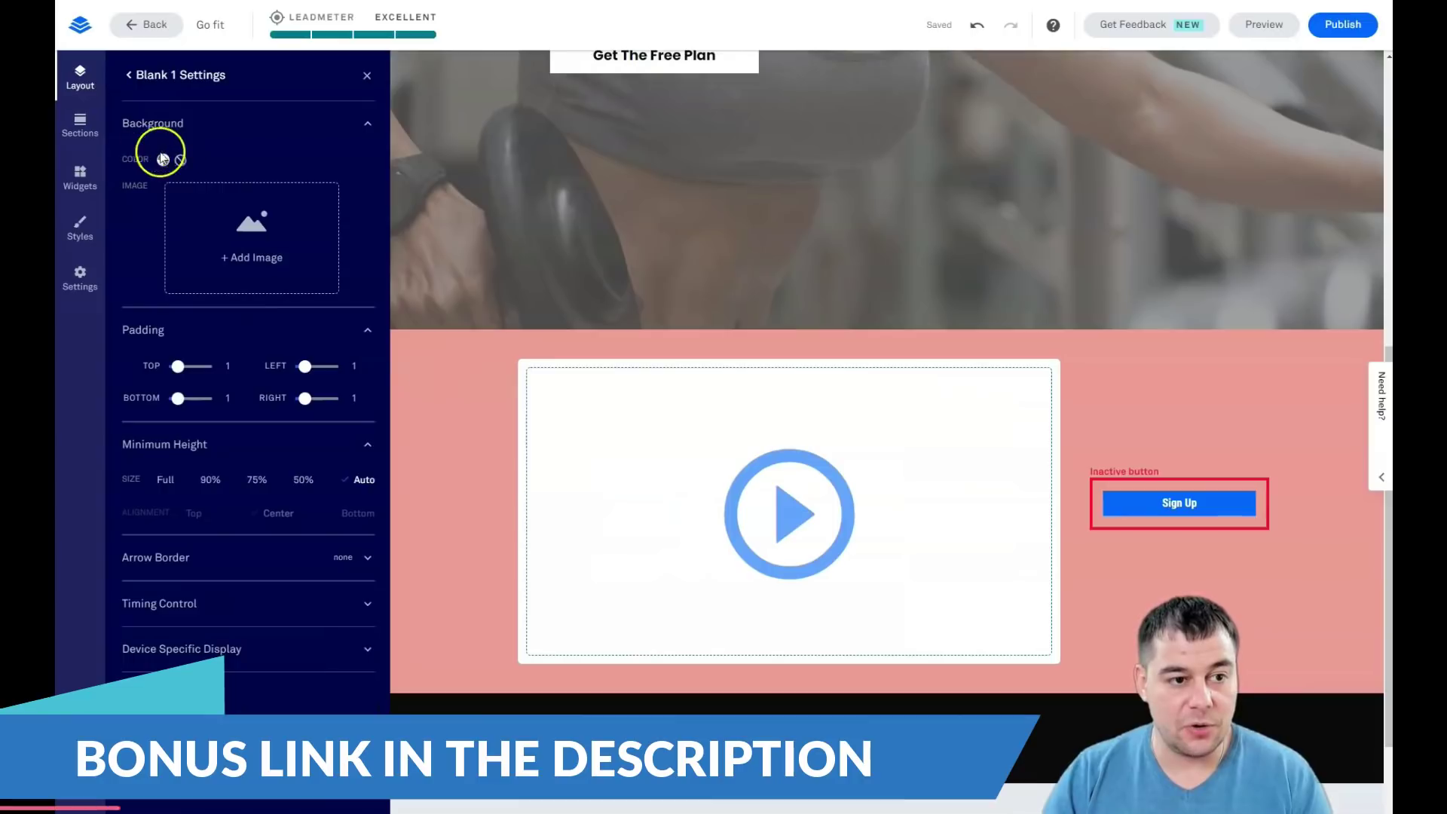
click(81, 227)
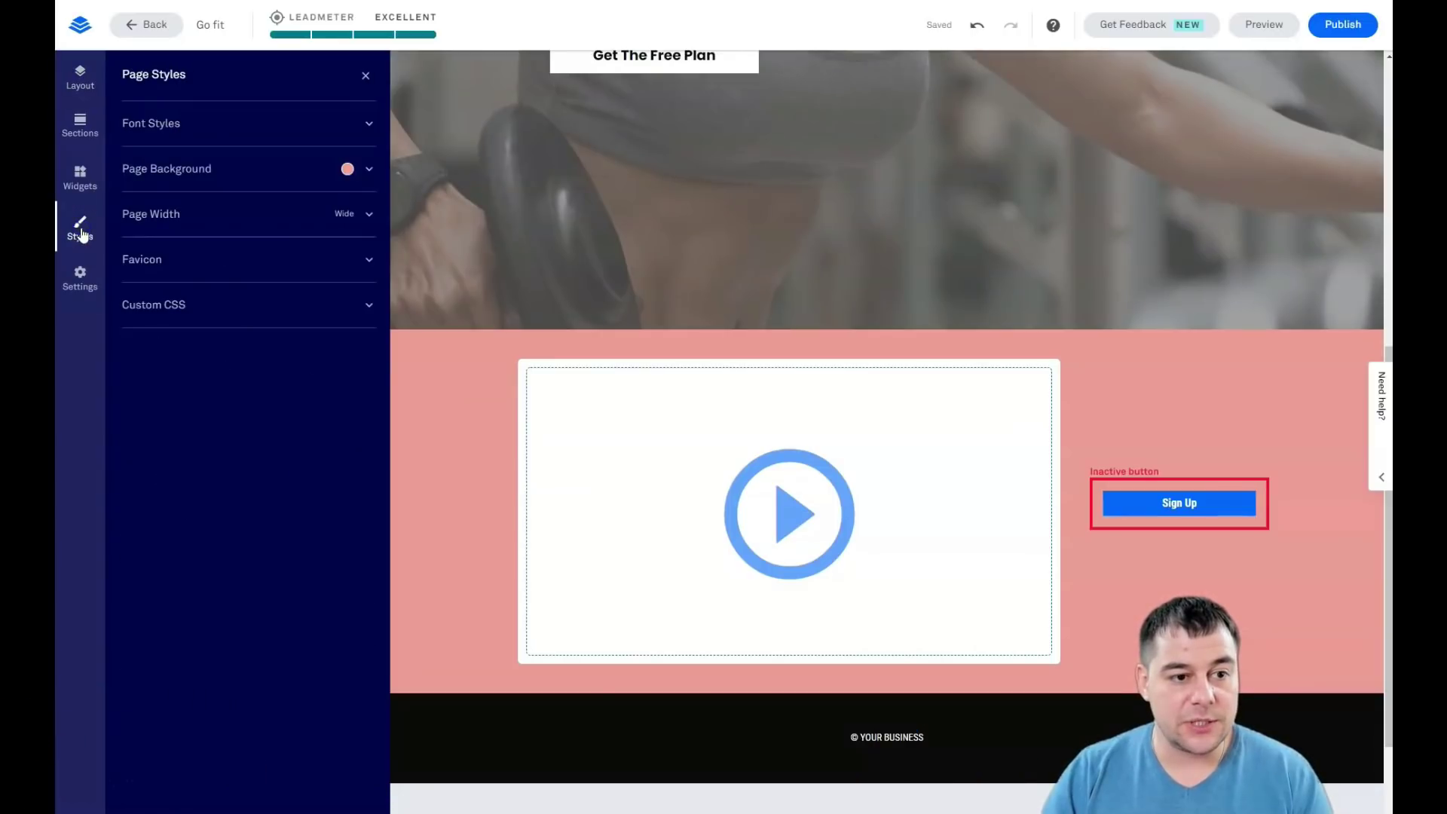
click(366, 170)
Replace the pink page background with grey 6D6C6C at 84% opacity and close Page Styles.
click(185, 206)
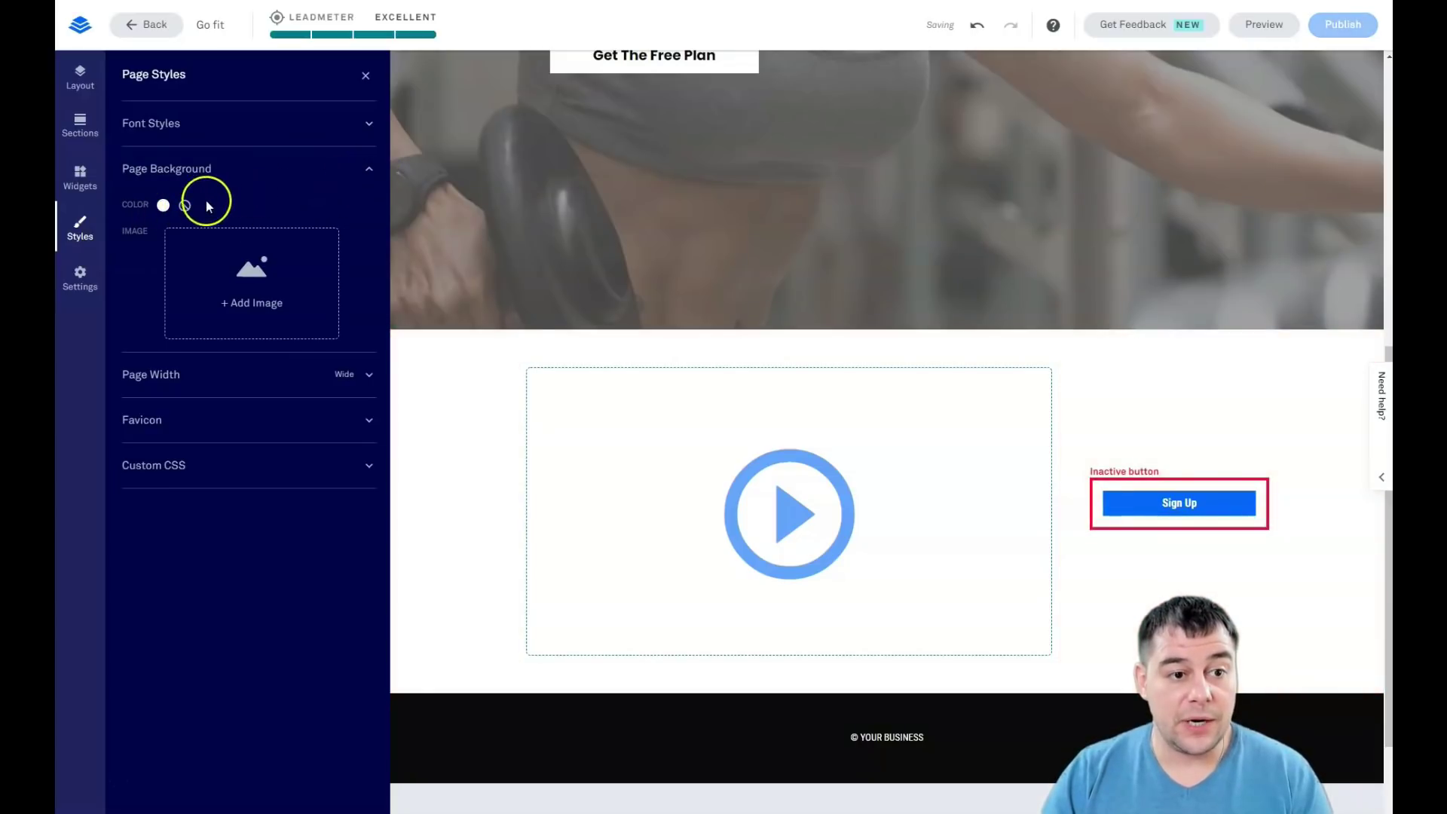
click(164, 205)
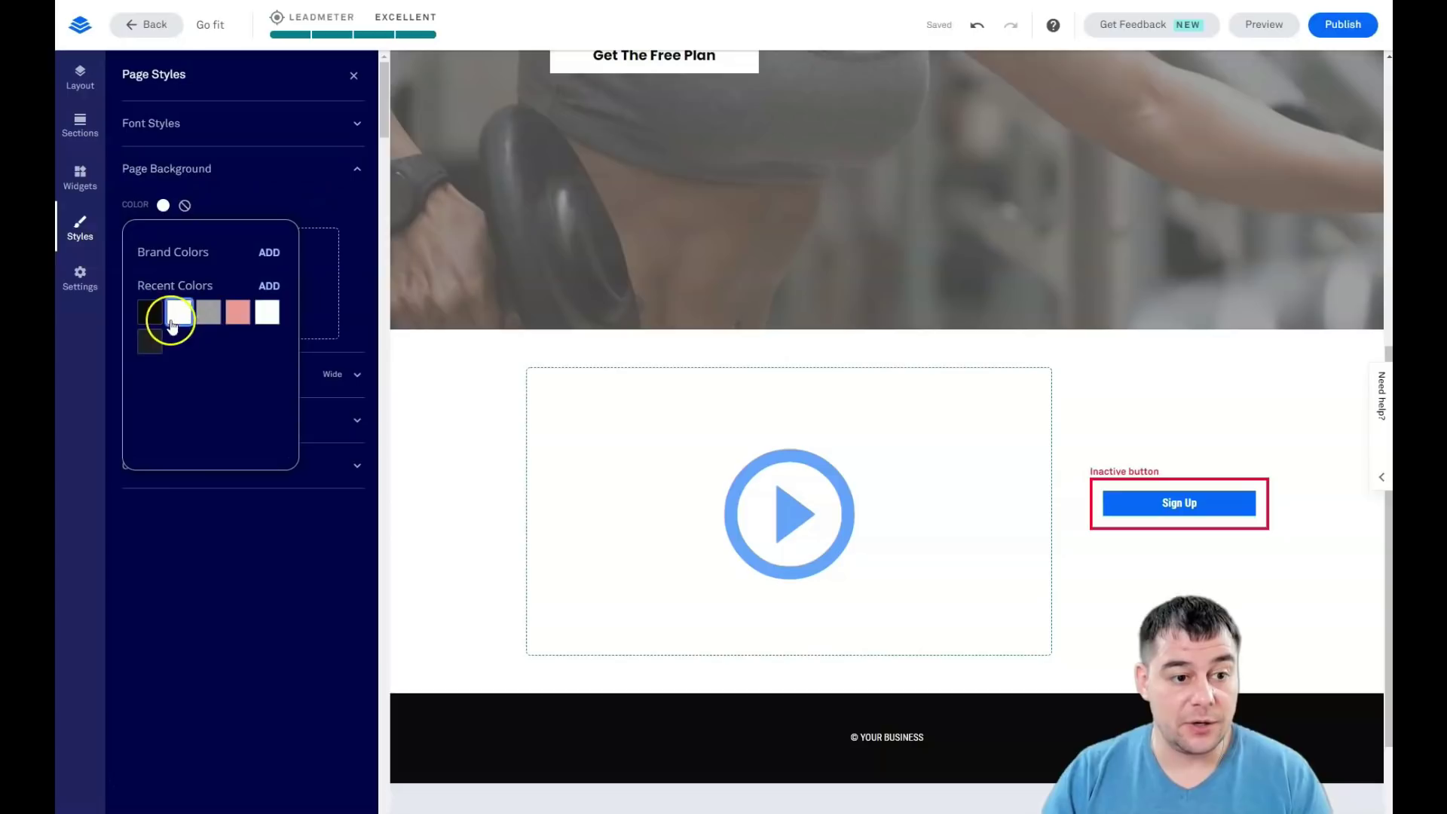
click(208, 312)
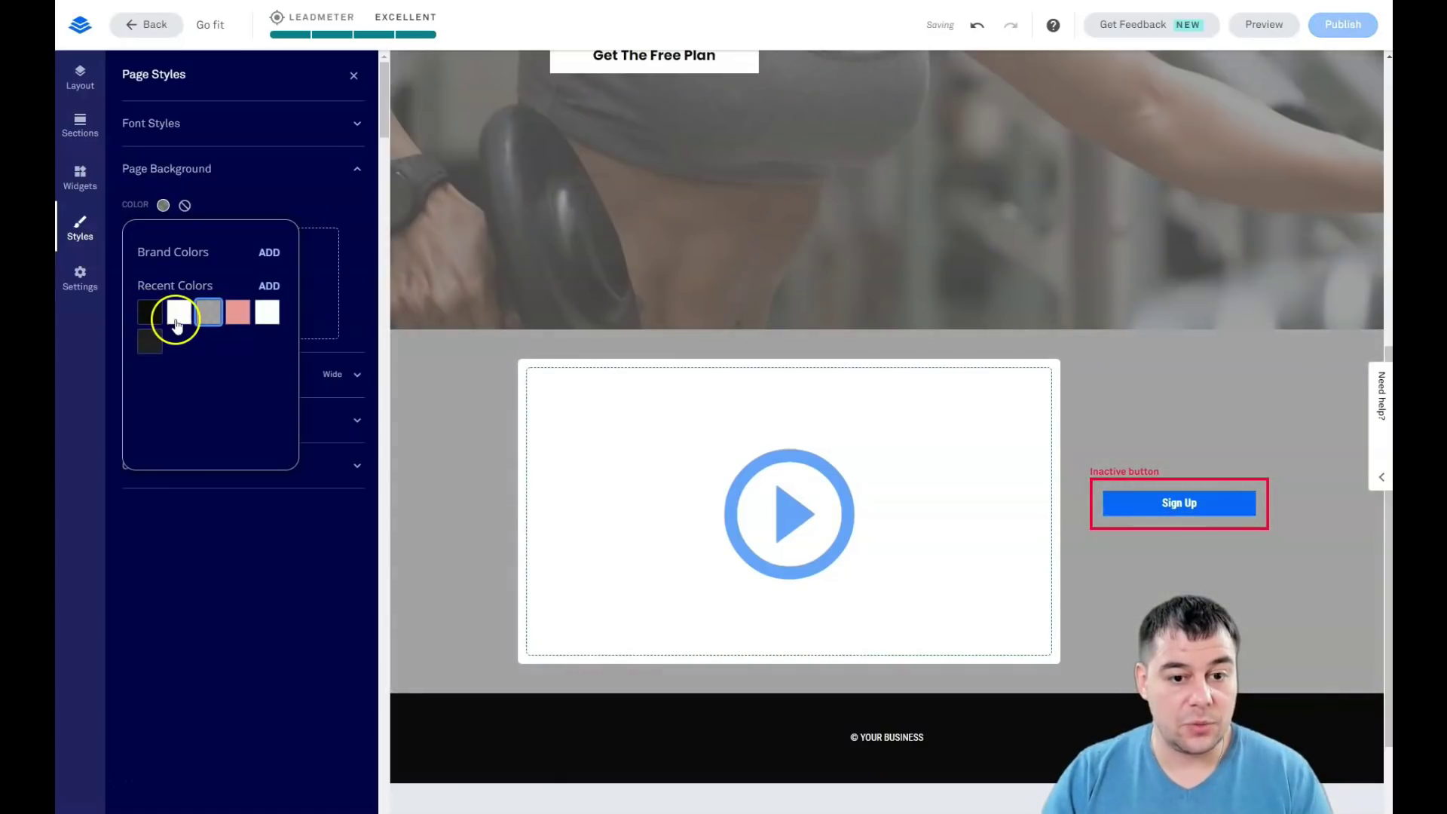
click(269, 286)
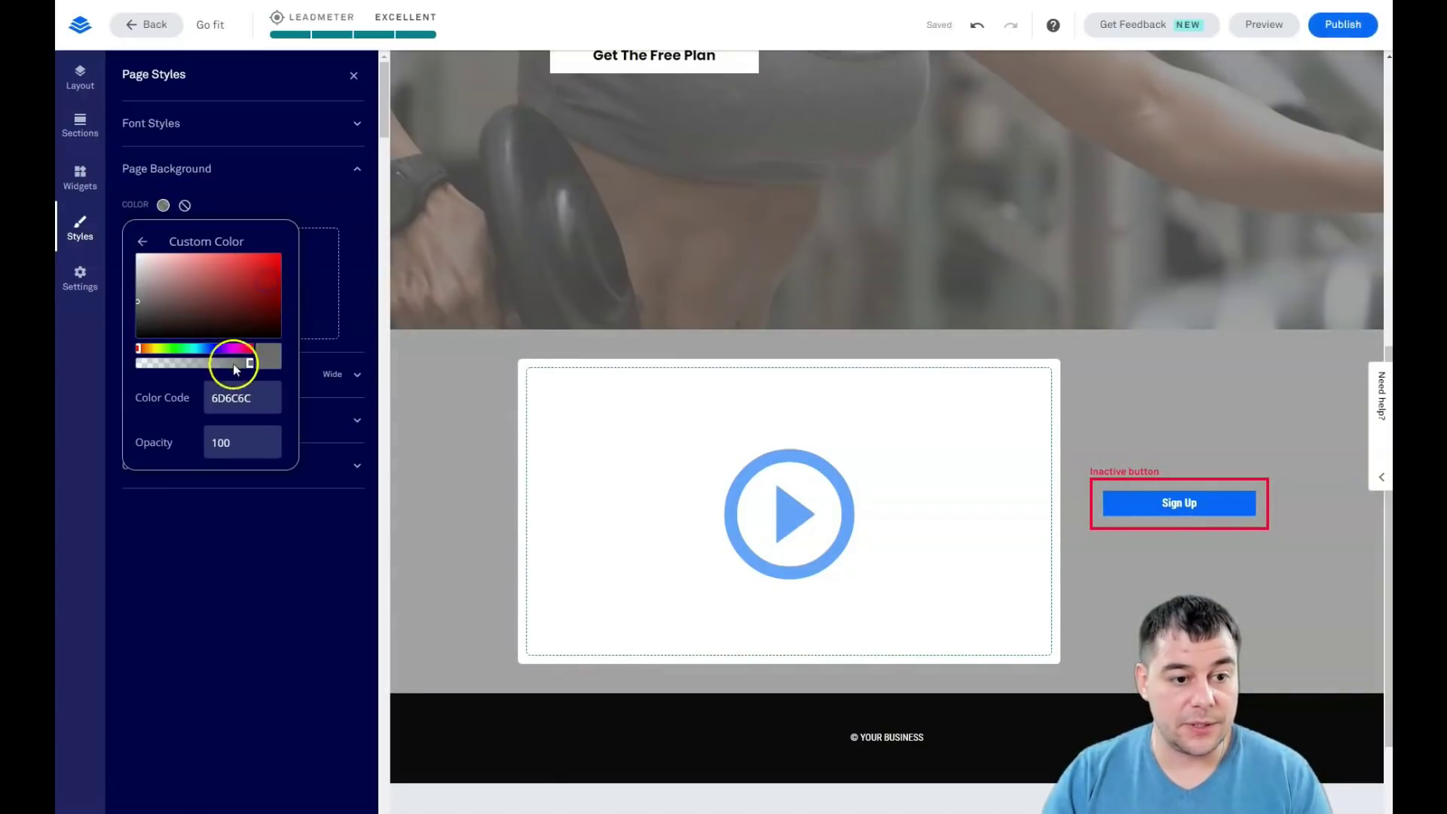
drag(249, 362, 234, 367)
click(305, 125)
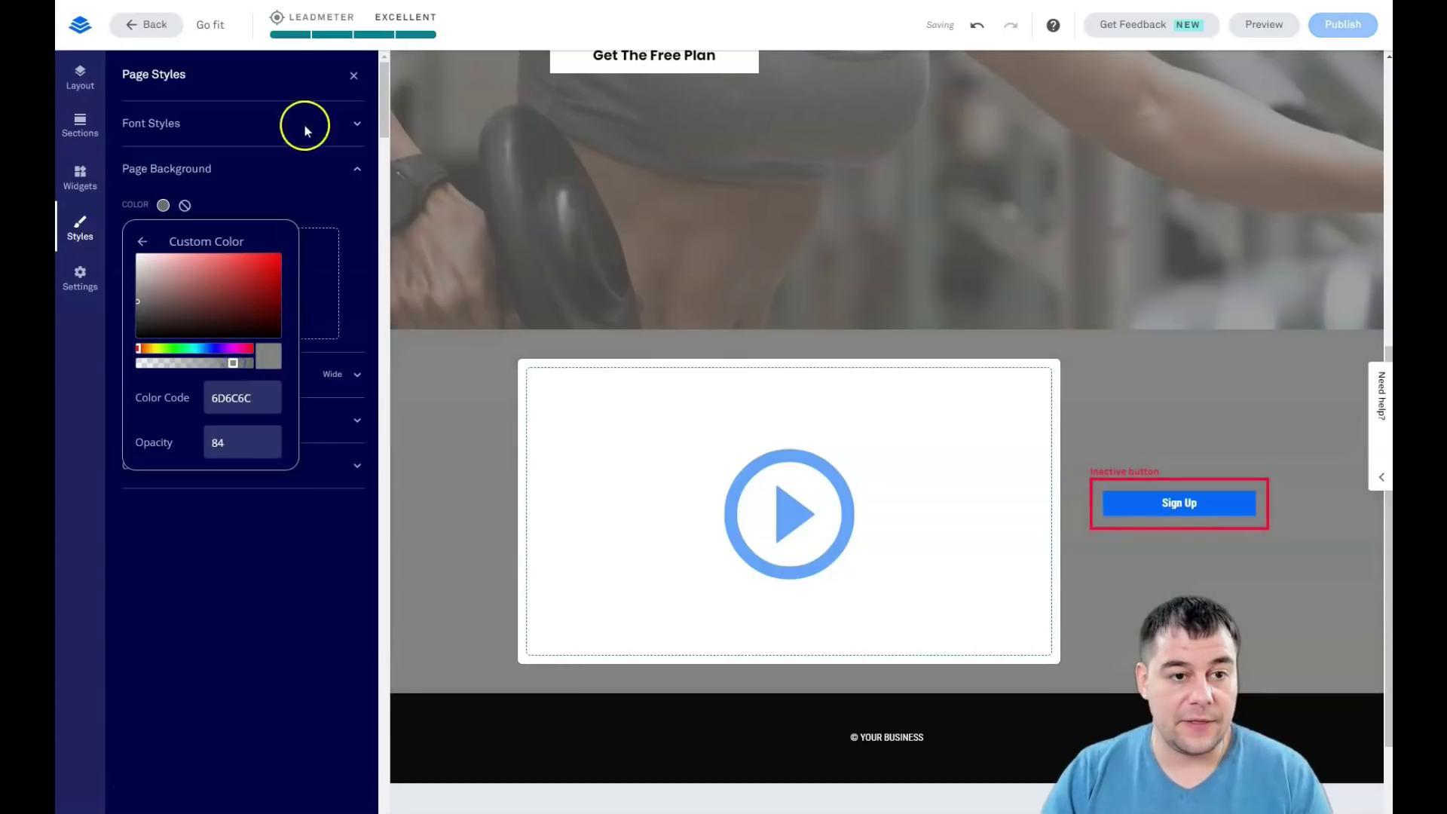
click(355, 78)
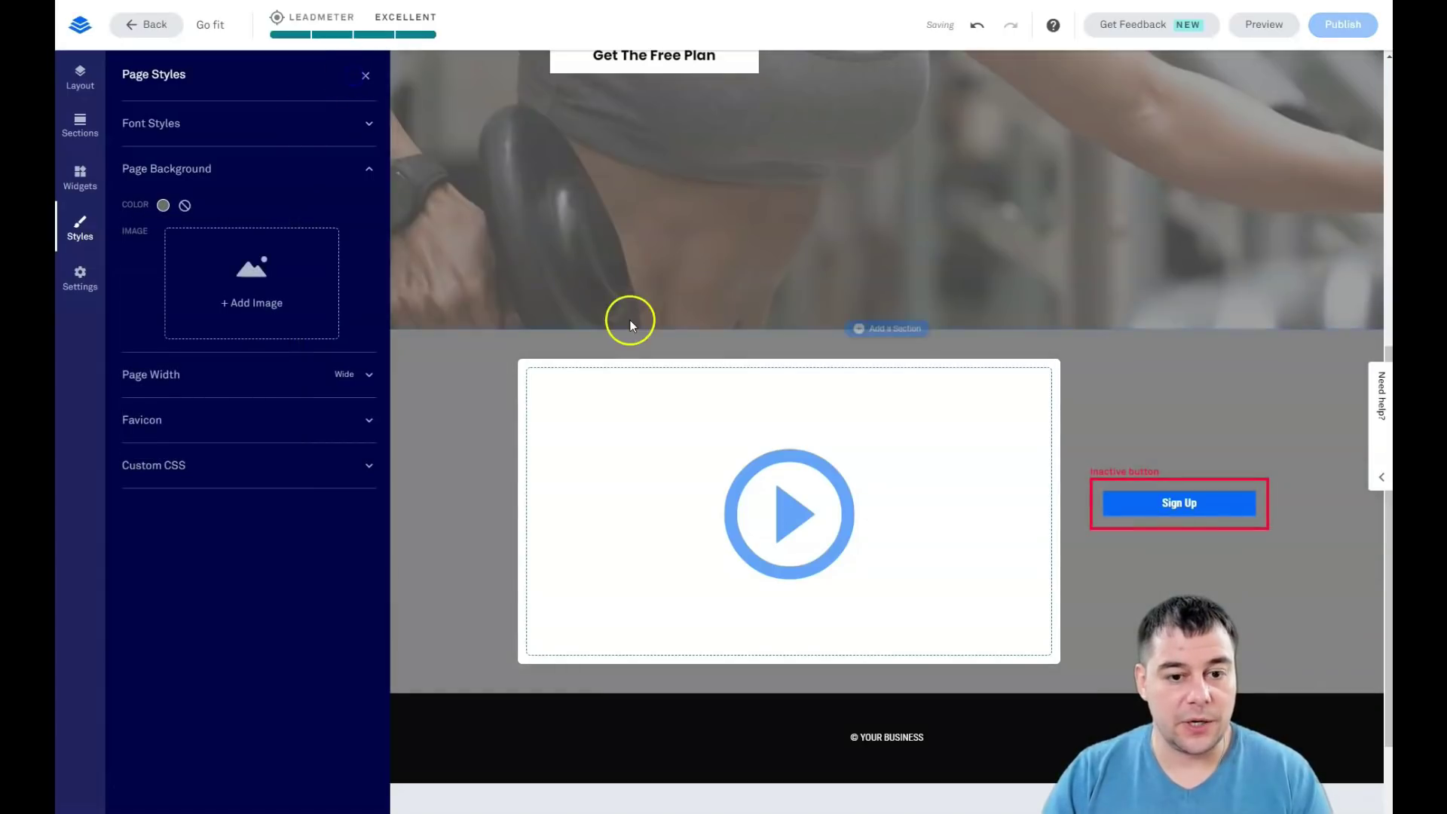
click(364, 75)
scroll(821, 410, up, 15)
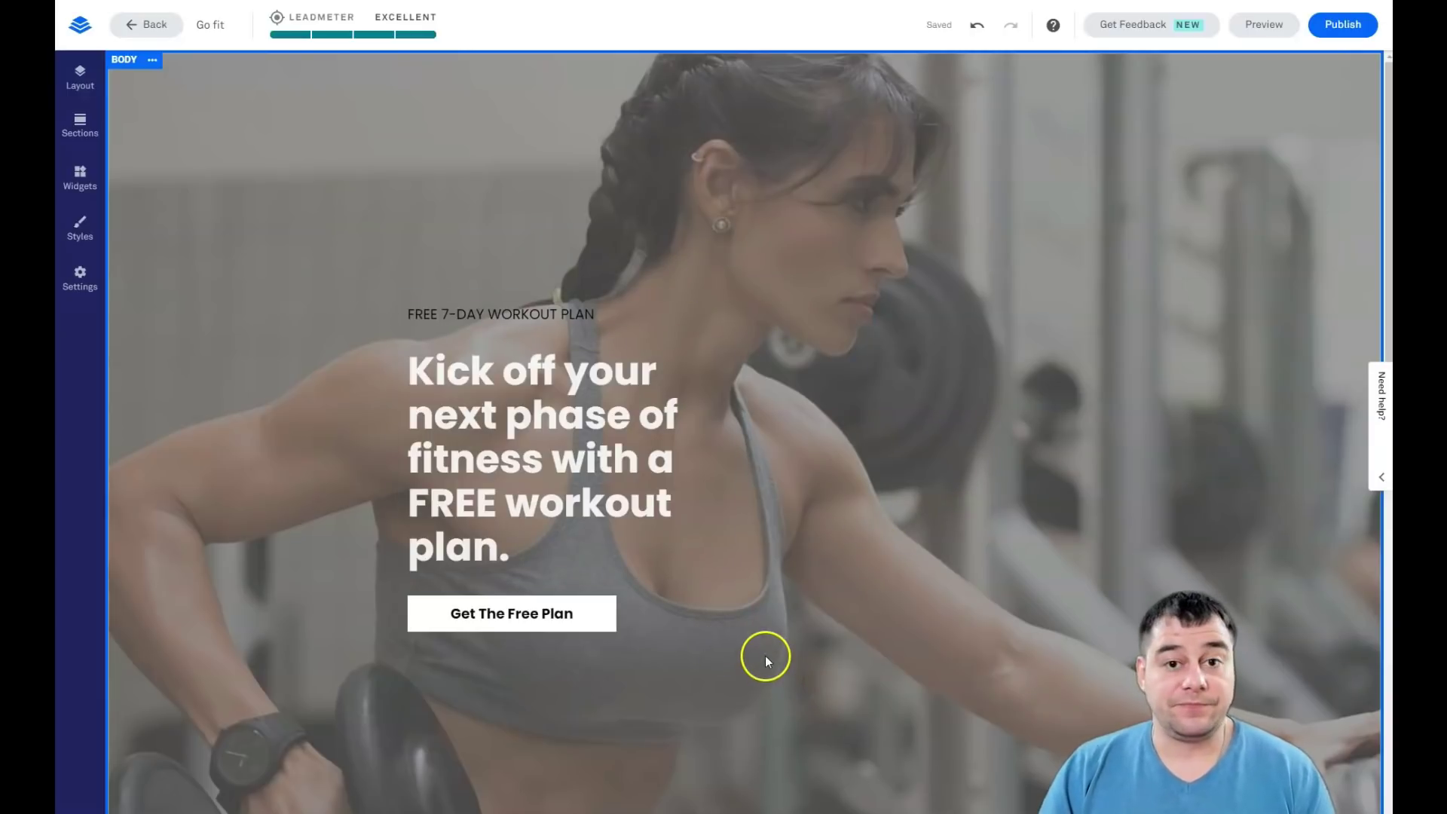
click(79, 232)
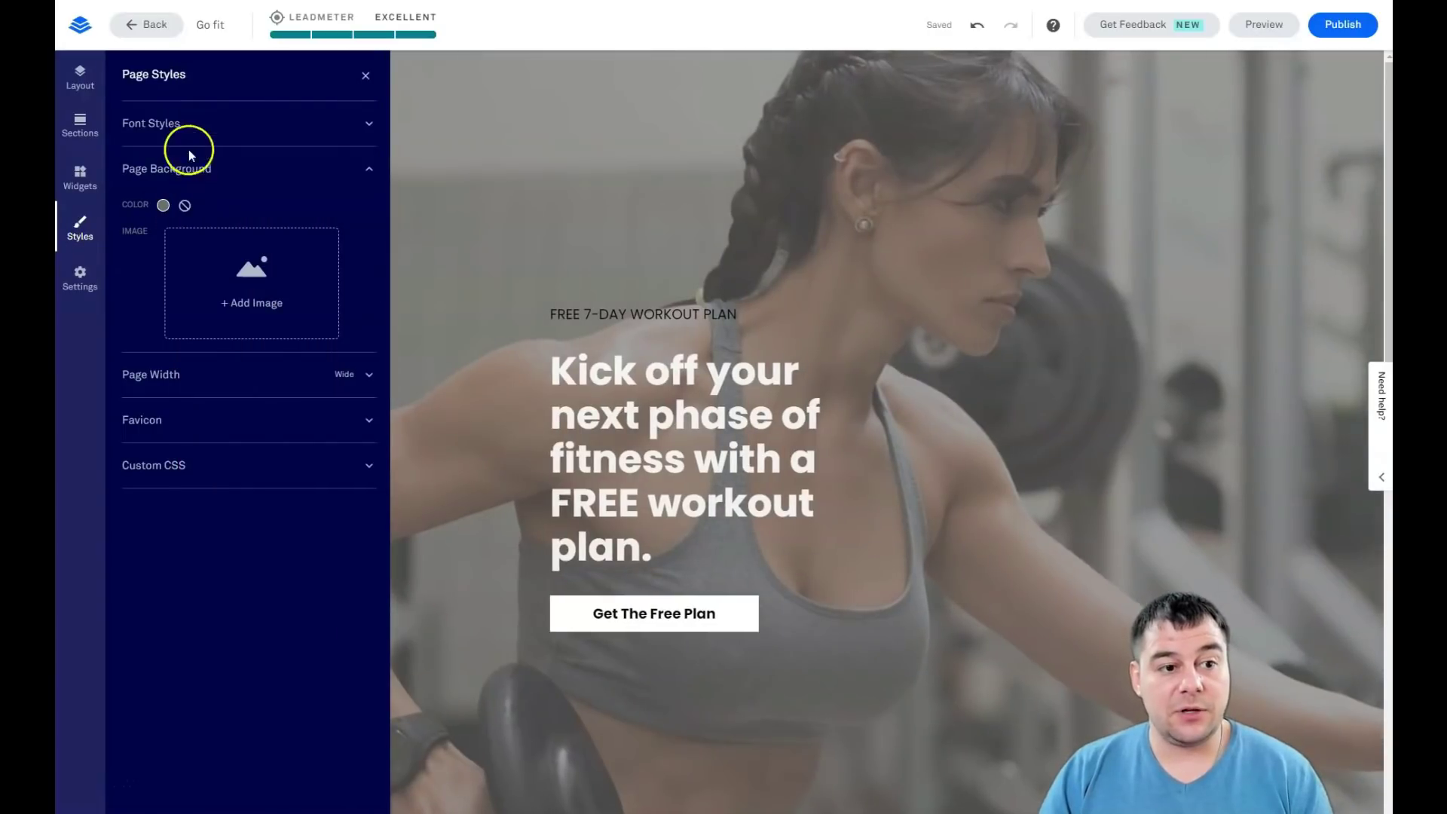
click(369, 130)
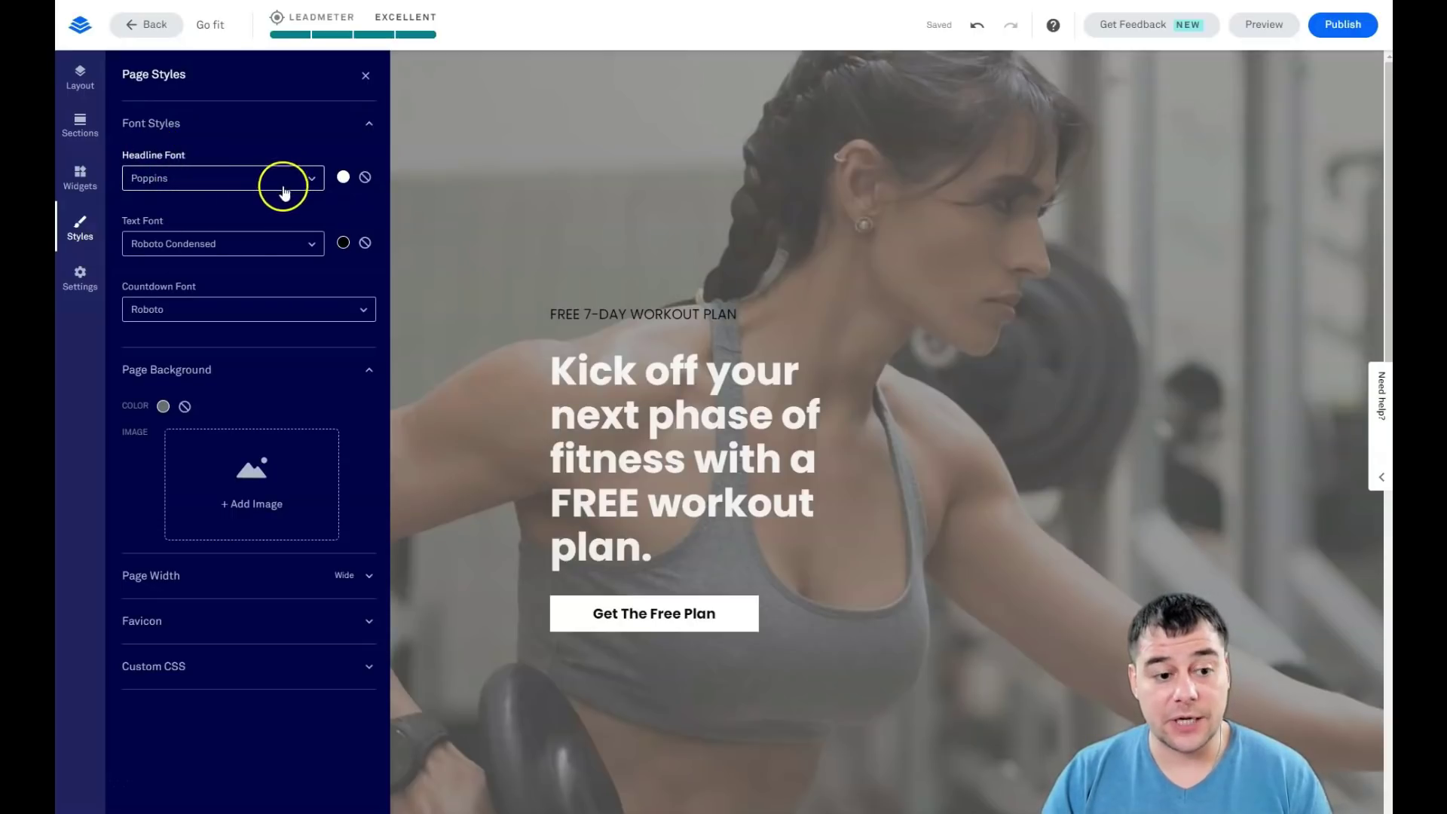
click(75, 239)
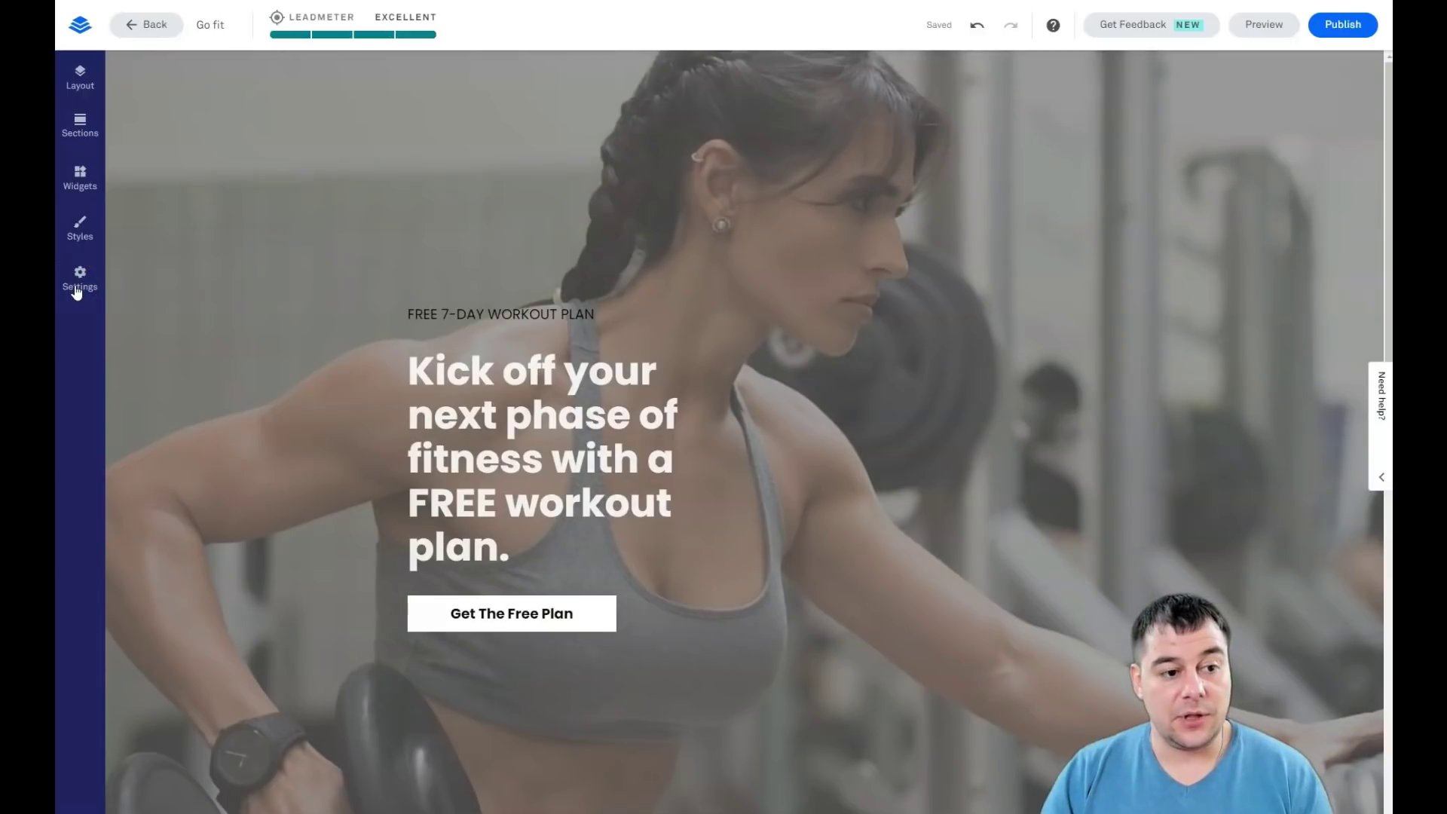
In page settings, toggle no-index on and off so search engines can still index the page.
click(76, 290)
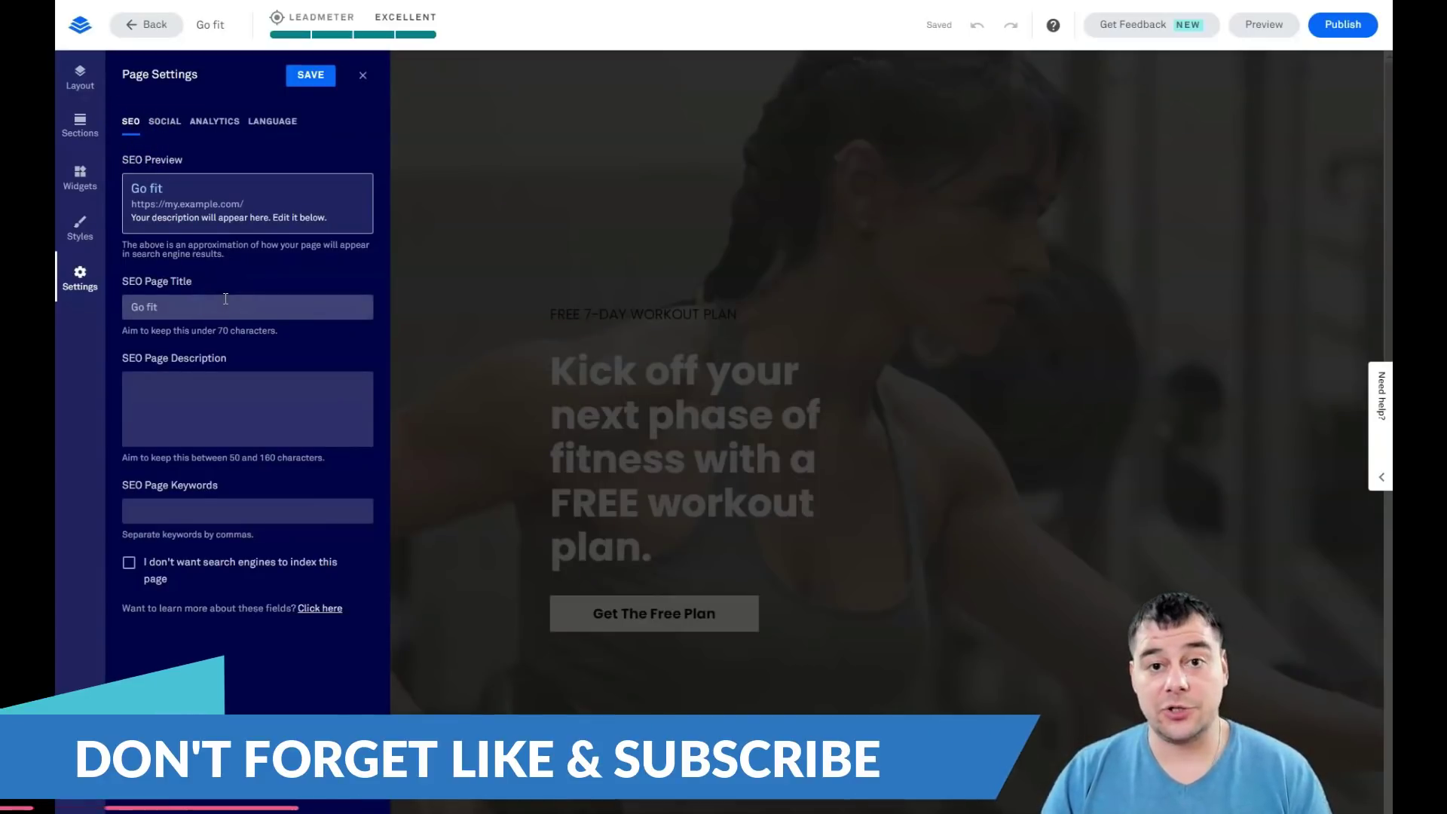
click(129, 566)
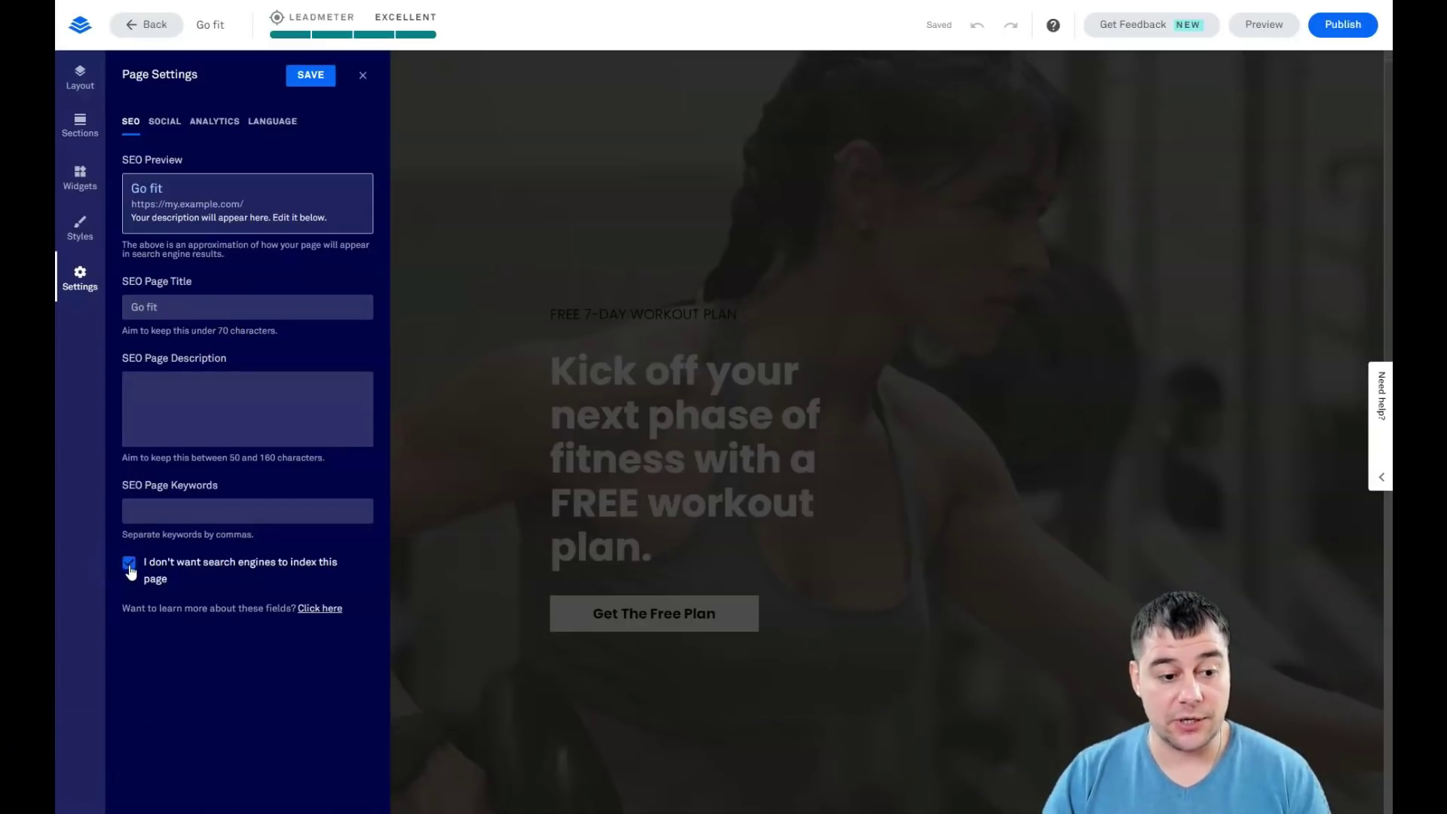
click(129, 566)
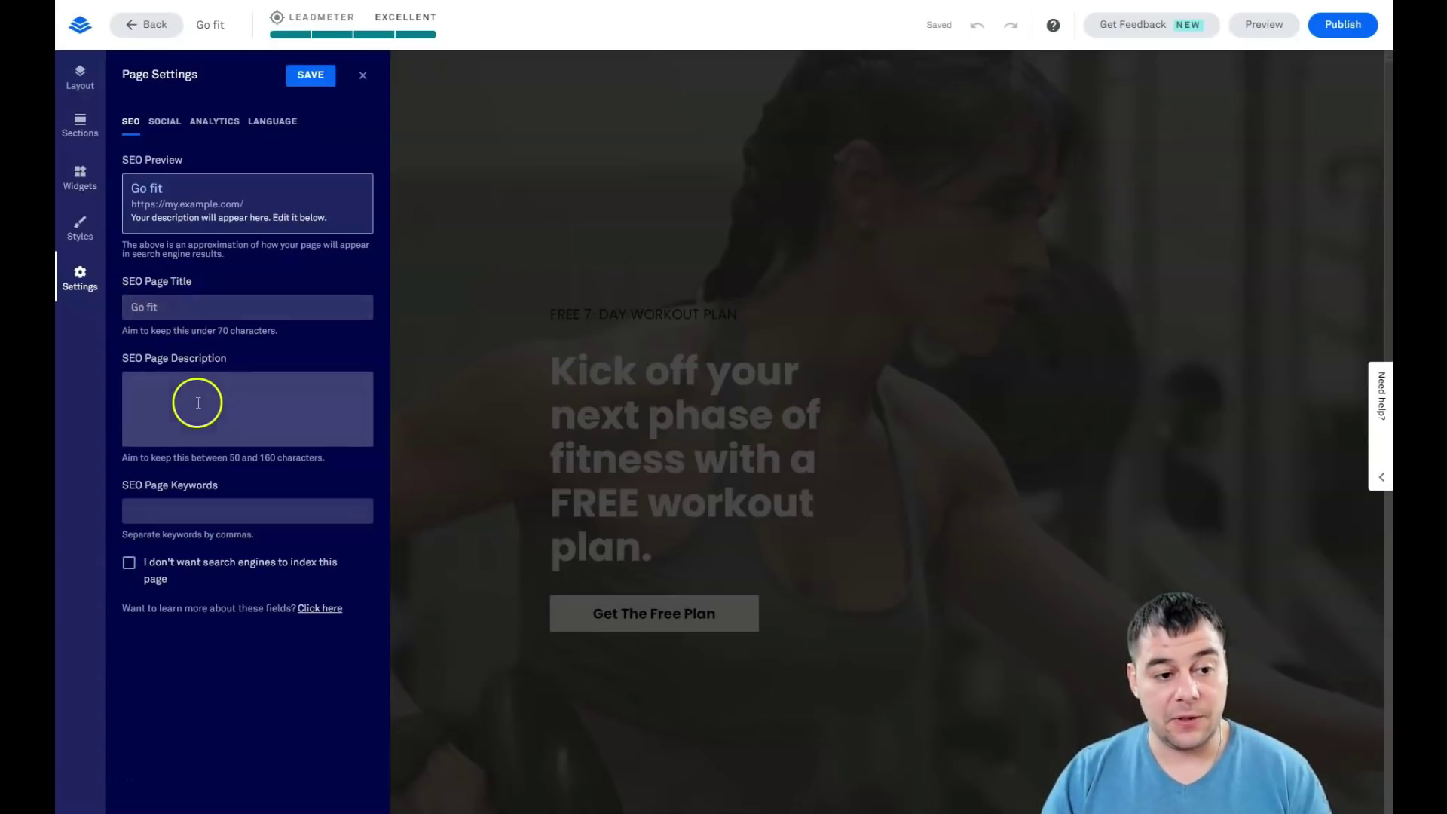
Review the Social, Analytics and Language (English Default) tabs, then Save & Close.
click(164, 123)
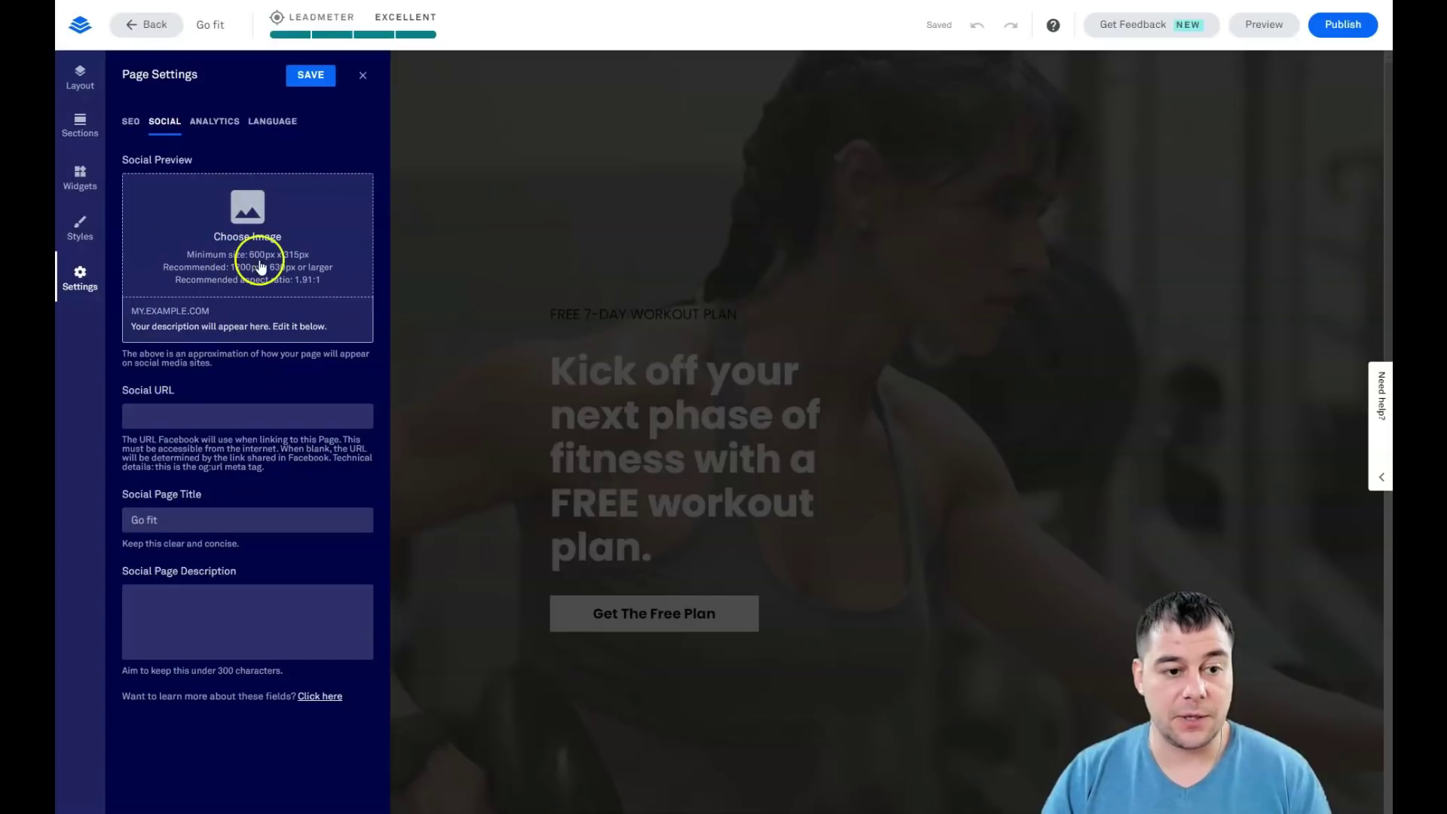
click(214, 123)
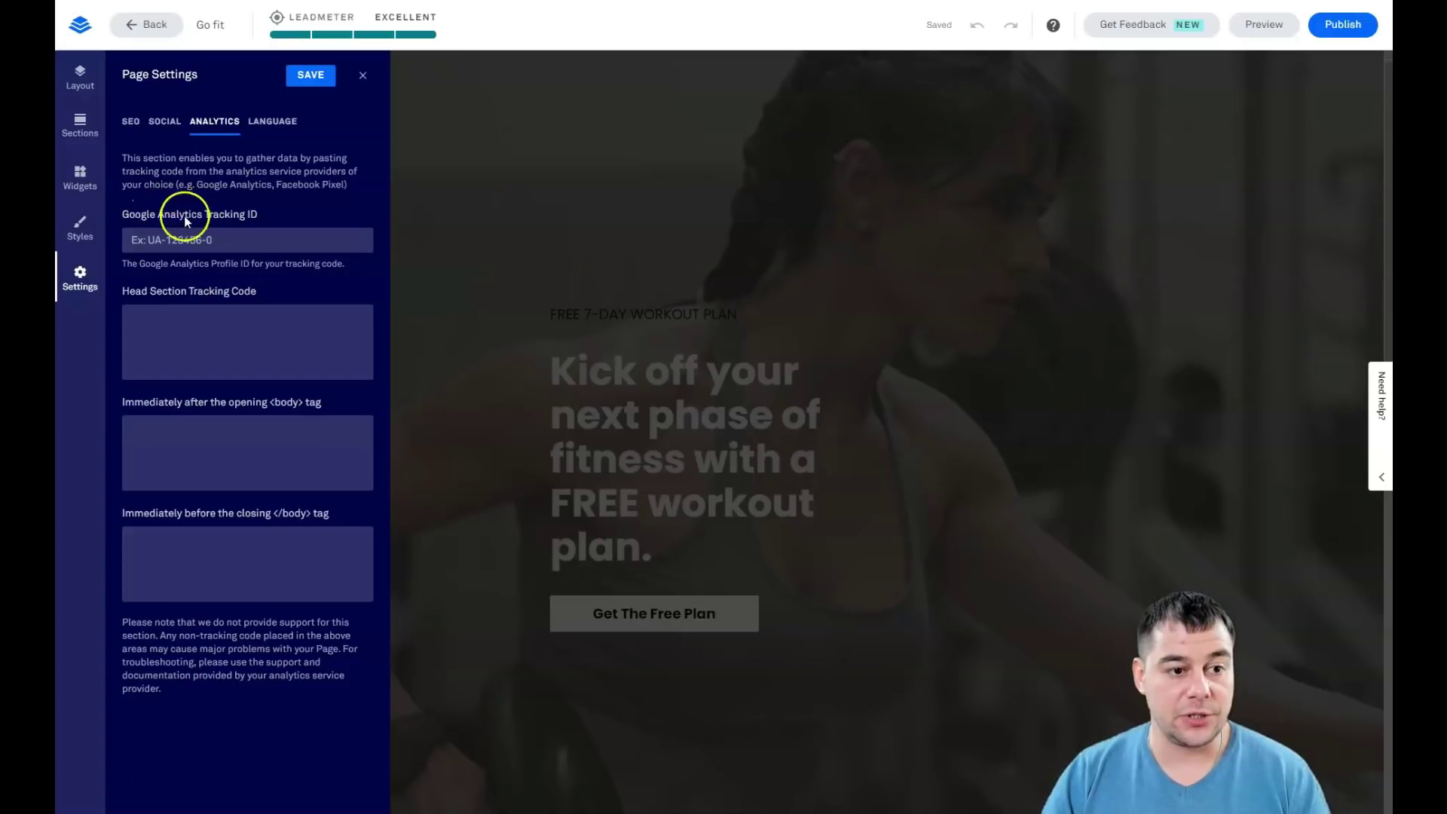
click(272, 122)
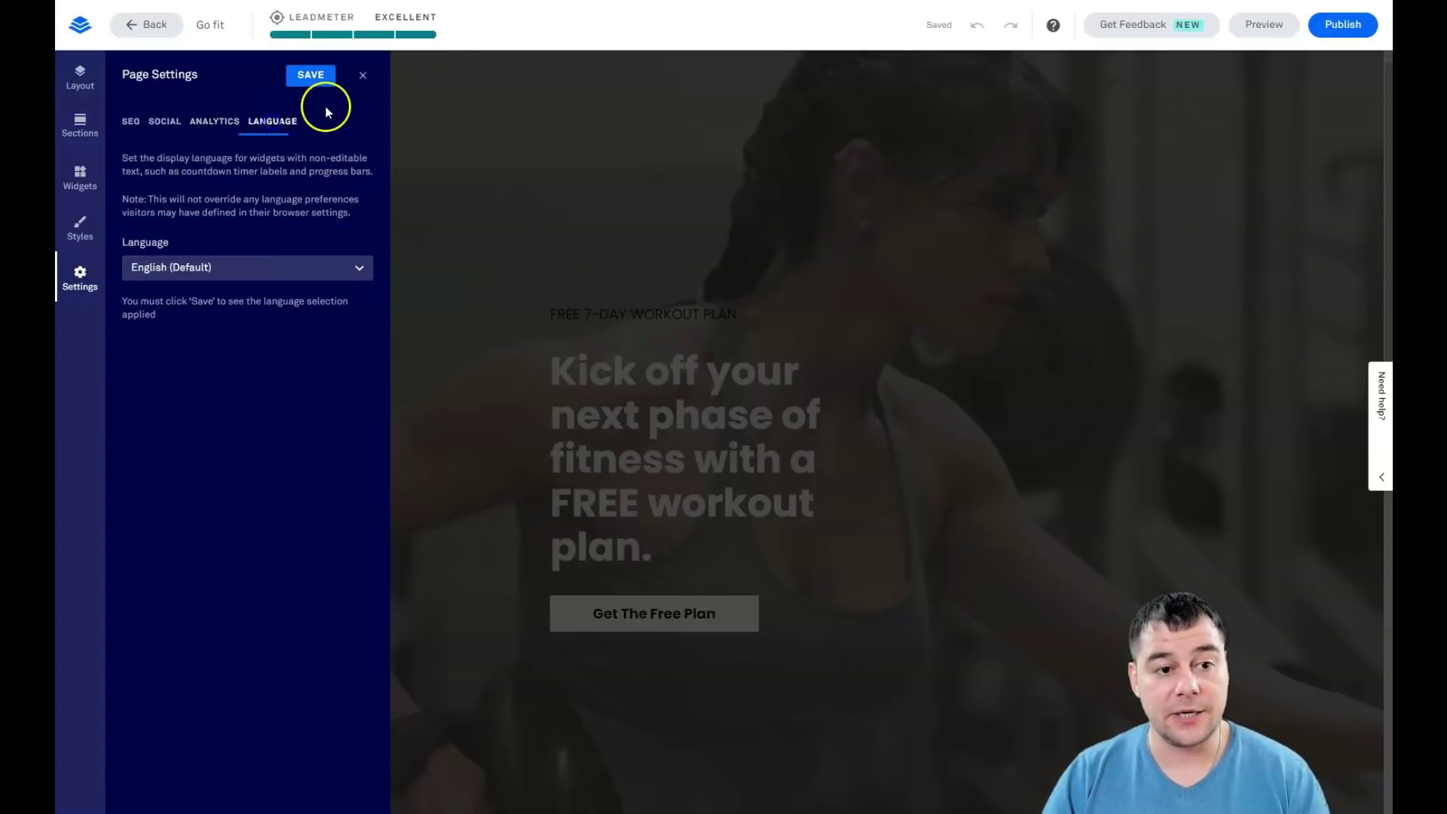
click(363, 77)
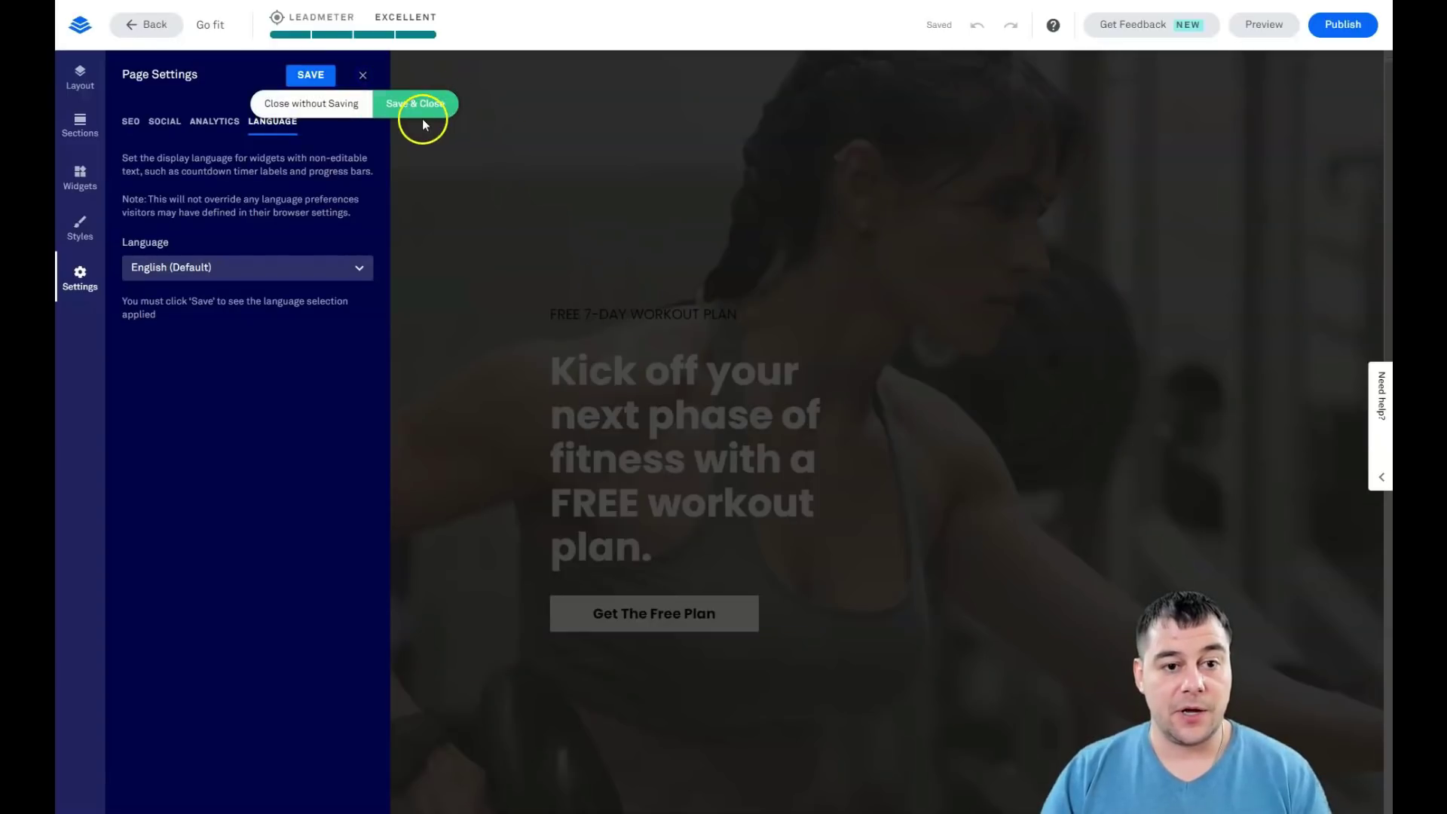
click(423, 121)
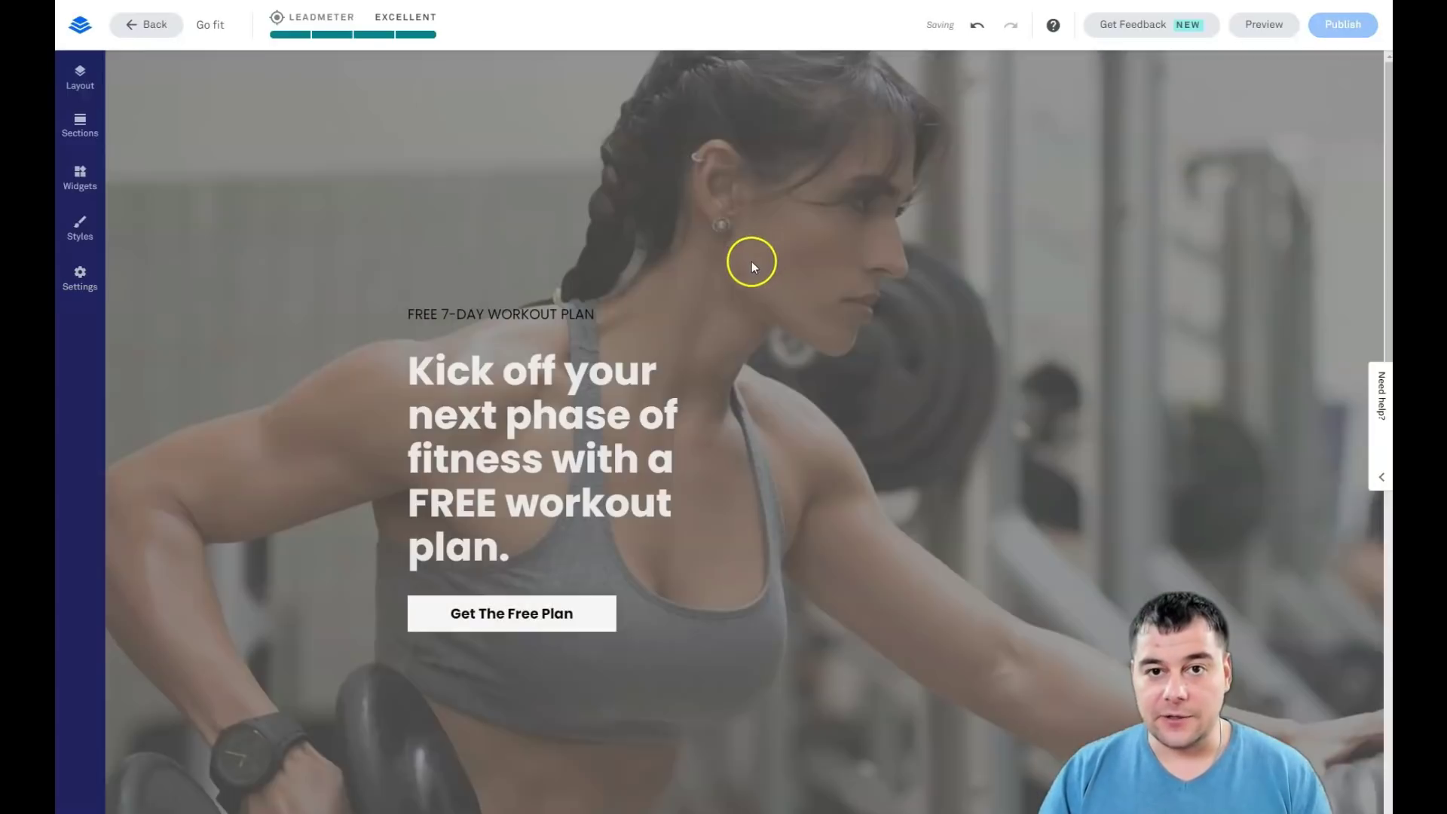
scroll(750, 264, down, 10)
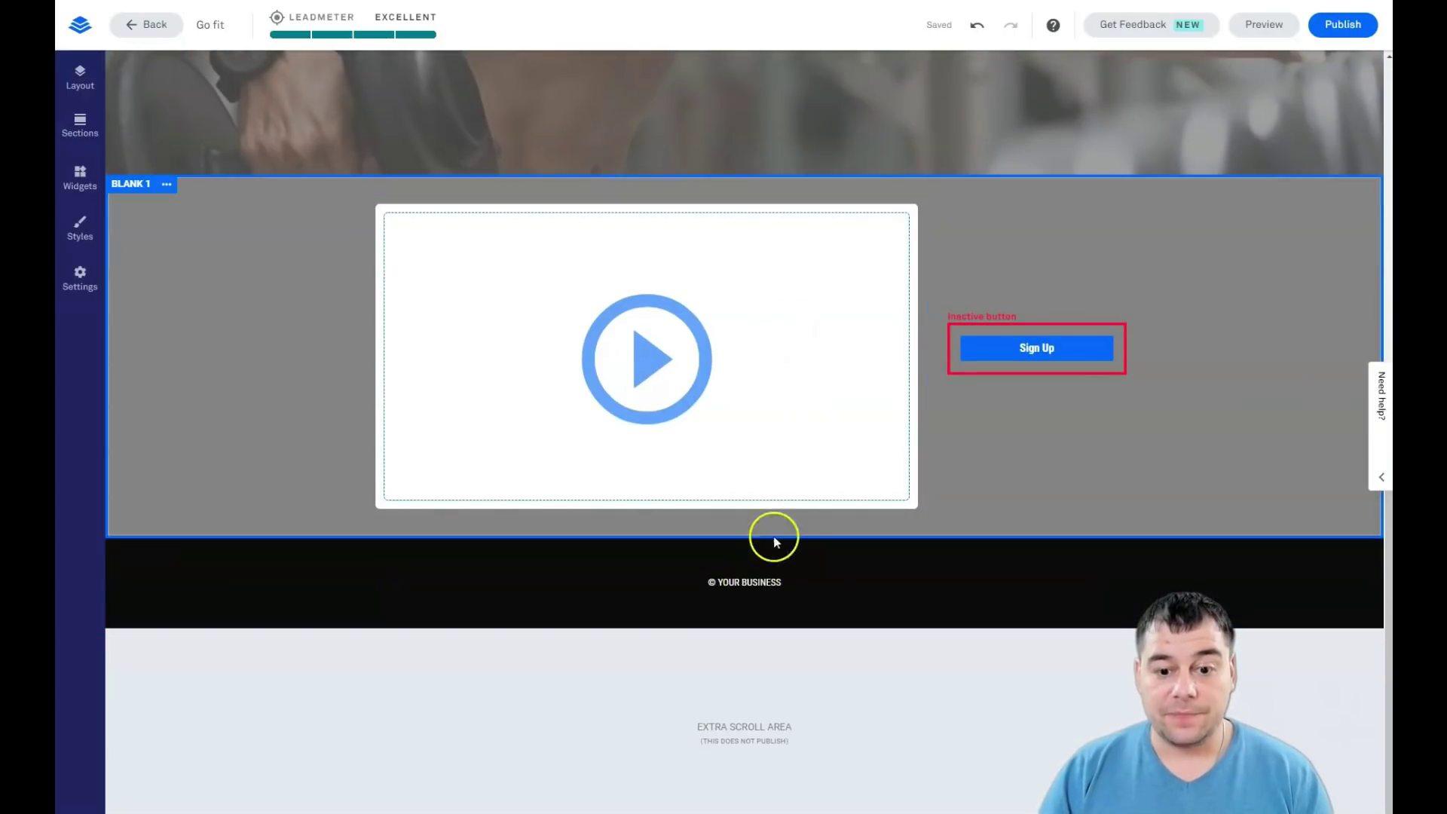
scroll(805, 304, up, 9)
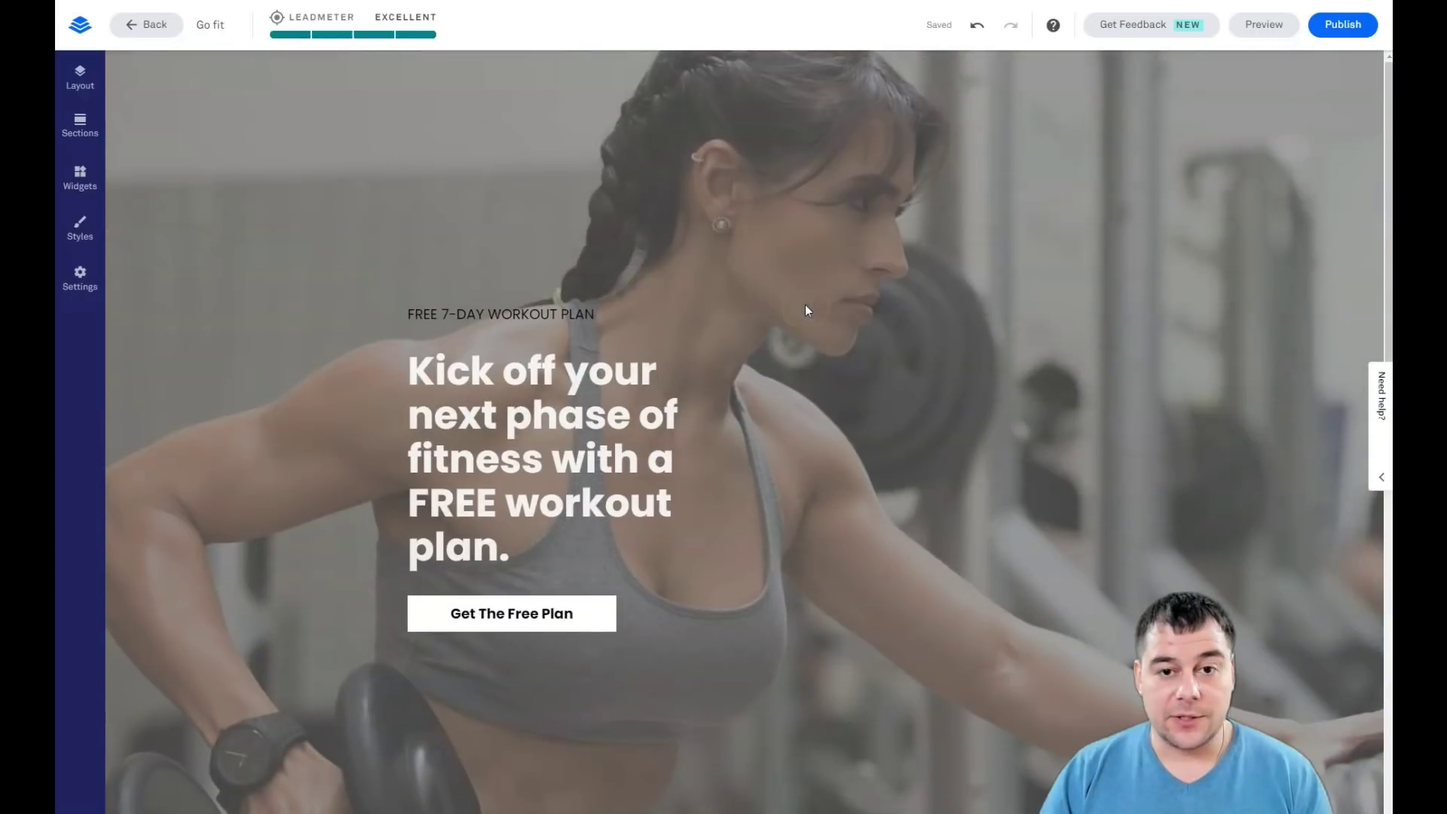